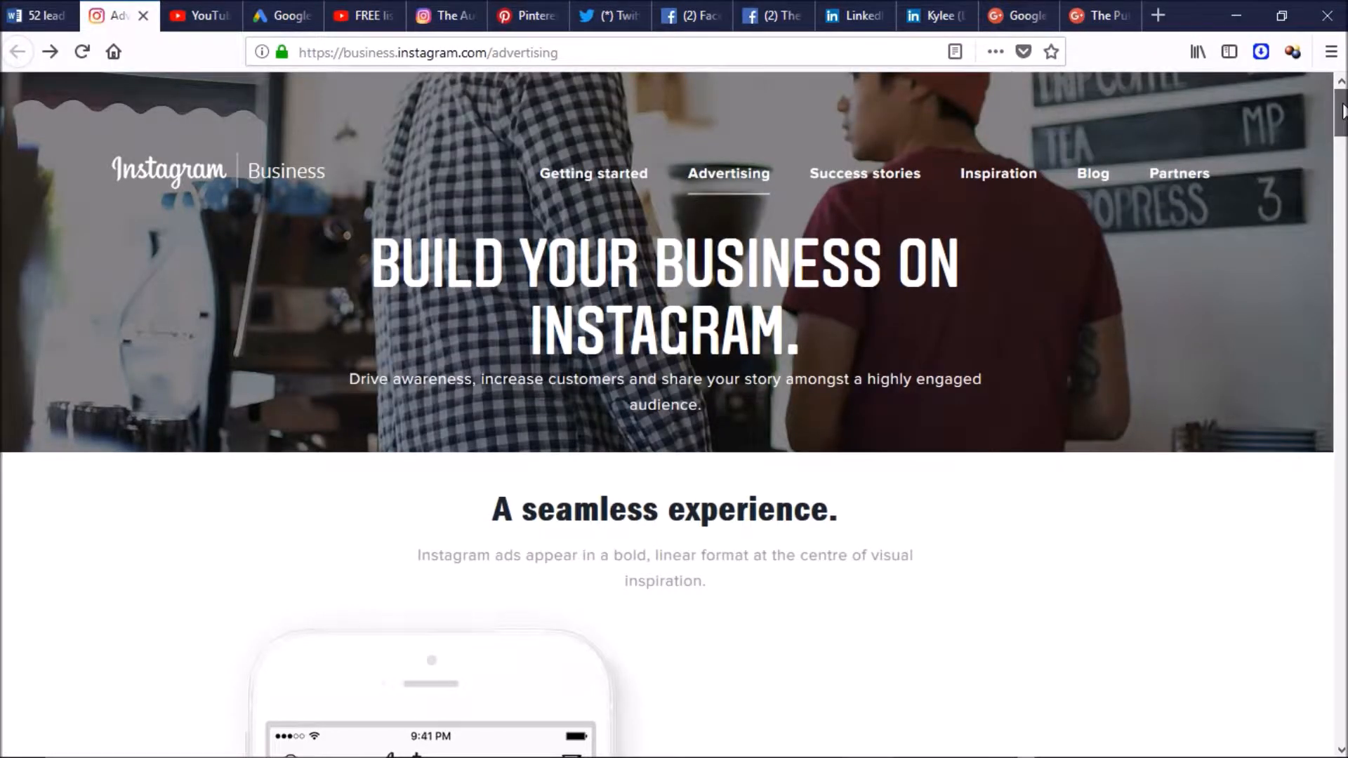
Start creating a new ad from the Instagram Business advertising page
{"action": "scroll", "coordinate": [1343, 110], "scroll_direction": "down", "scroll_amount": 6}
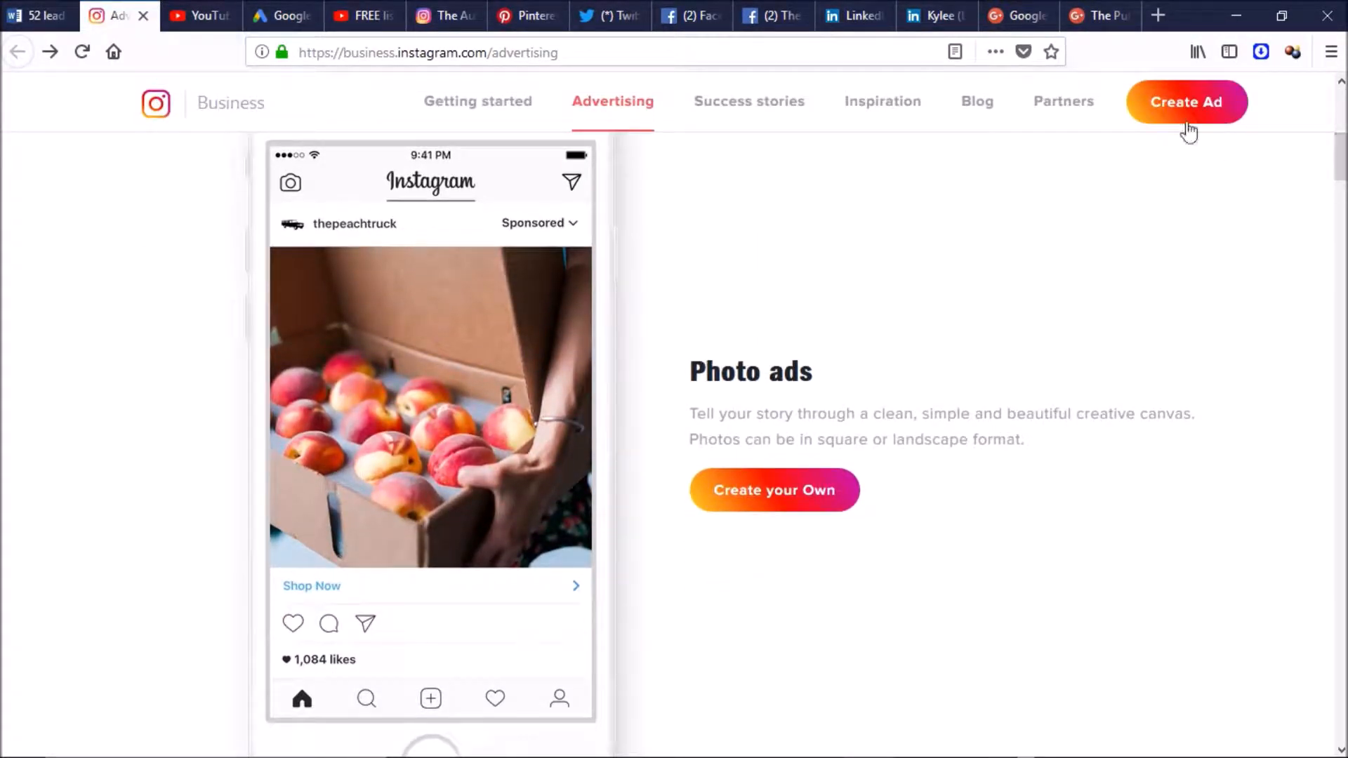
{"action": "left_click", "coordinate": [1184, 121]}
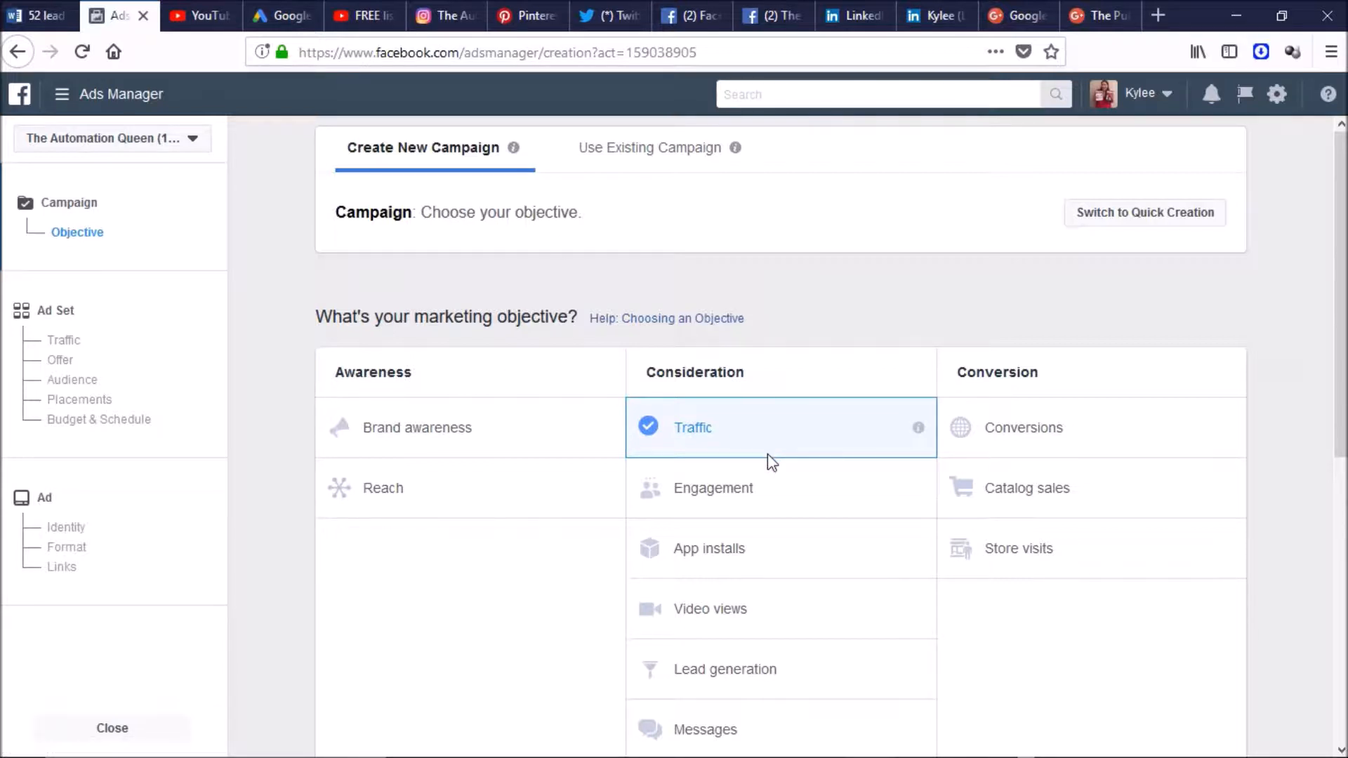
Name the Traffic objective campaign "Instagram Traffic" and continue to the ad set settings
{"action": "scroll", "coordinate": [1340, 295], "scroll_direction": "down", "scroll_amount": 2}
{"action": "scroll", "coordinate": [1340, 358], "scroll_direction": "down", "scroll_amount": 2}
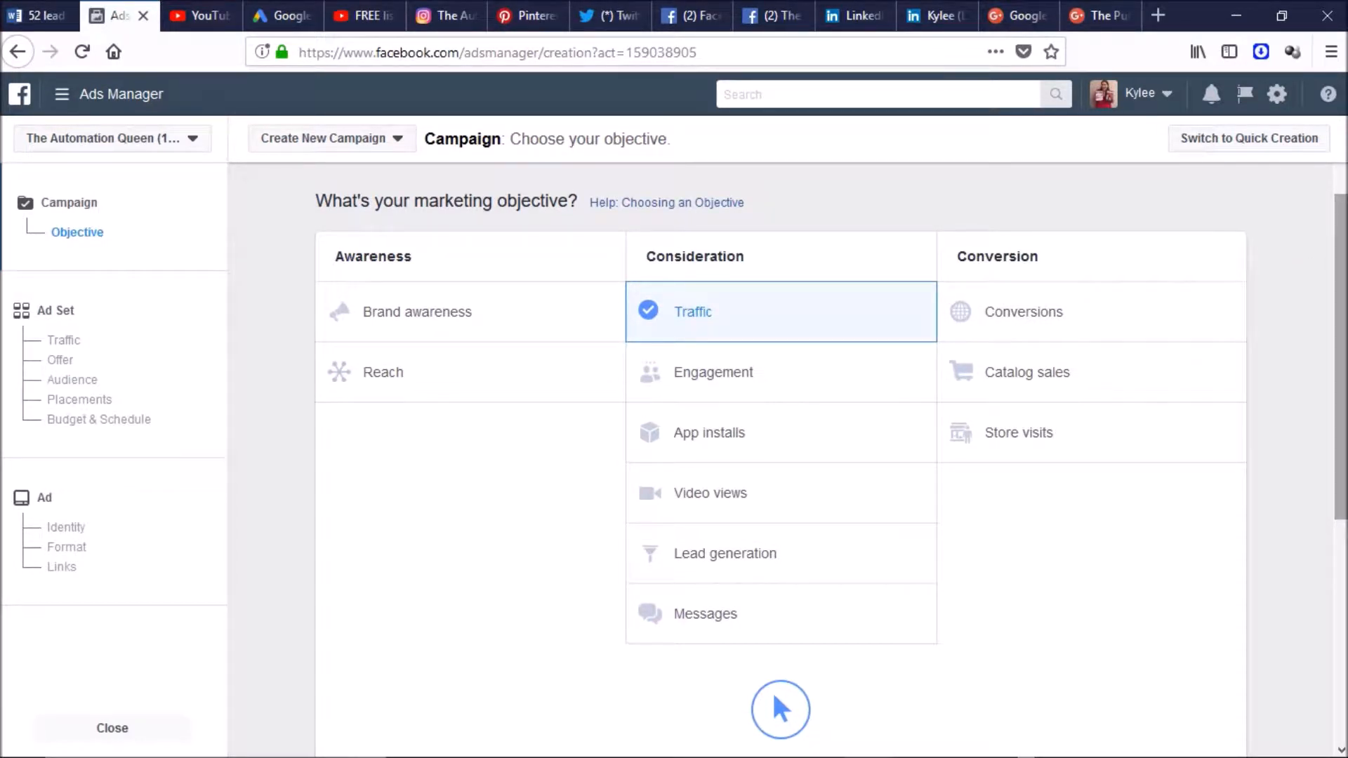
{"action": "scroll", "coordinate": [1340, 358], "scroll_direction": "down", "scroll_amount": 5}
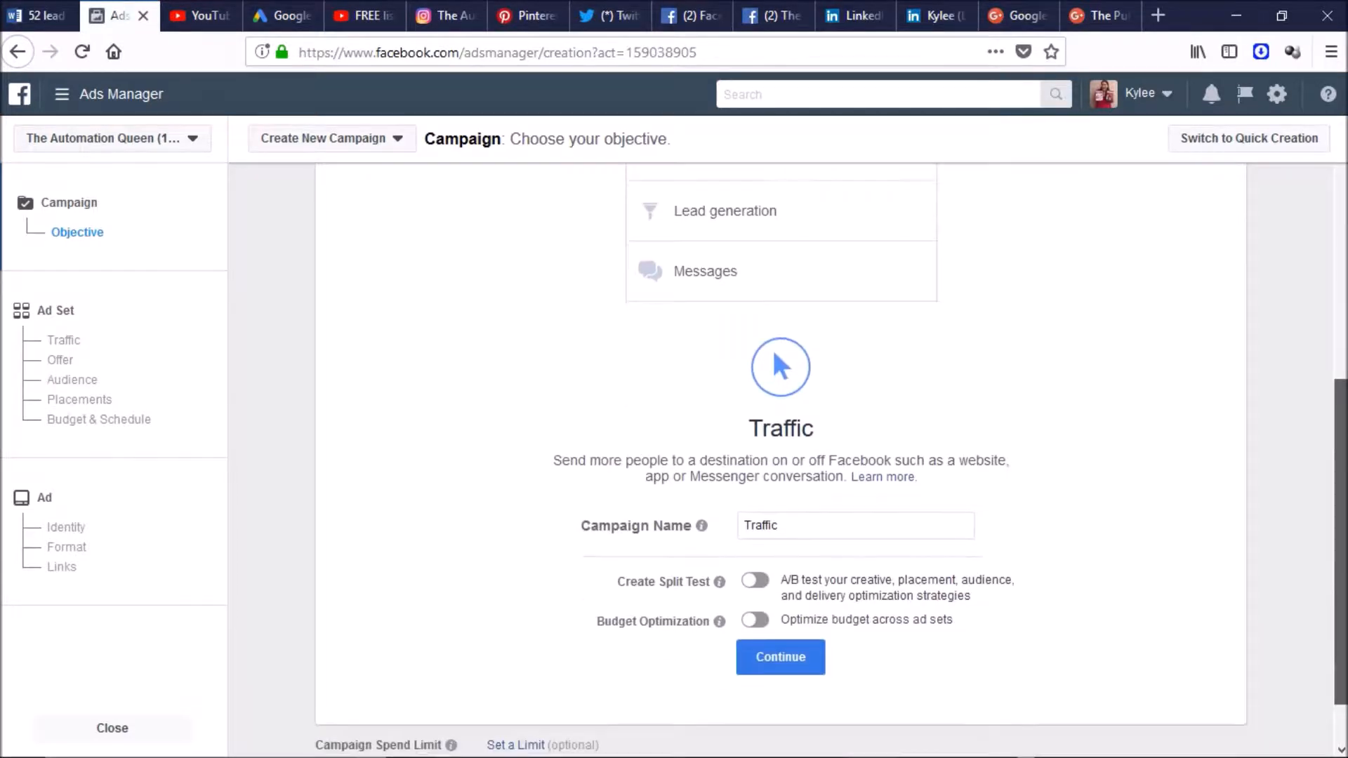
{"action": "scroll", "coordinate": [749, 472], "scroll_direction": "down", "scroll_amount": 1}
{"action": "left_click", "coordinate": [750, 472]}
{"action": "type", "text": "Instagram"}
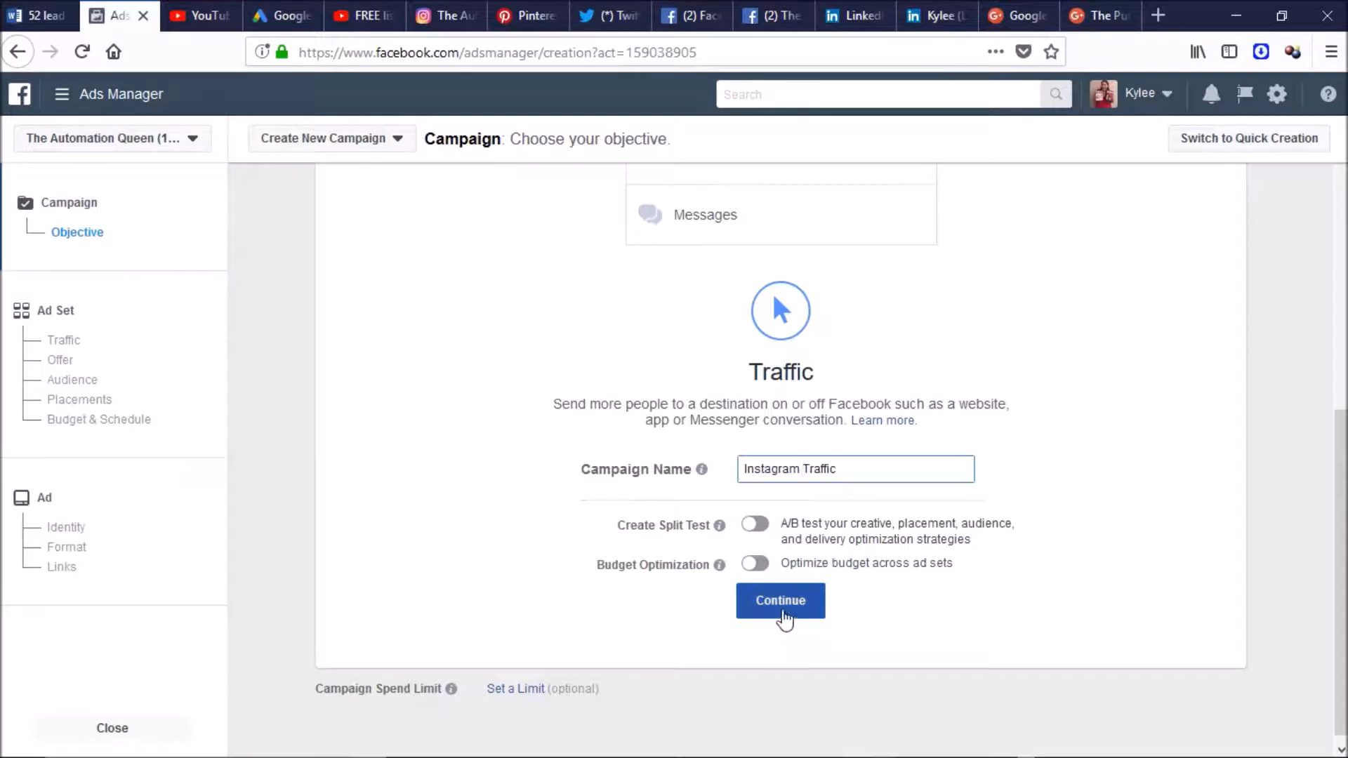
{"action": "left_click", "coordinate": [781, 603]}
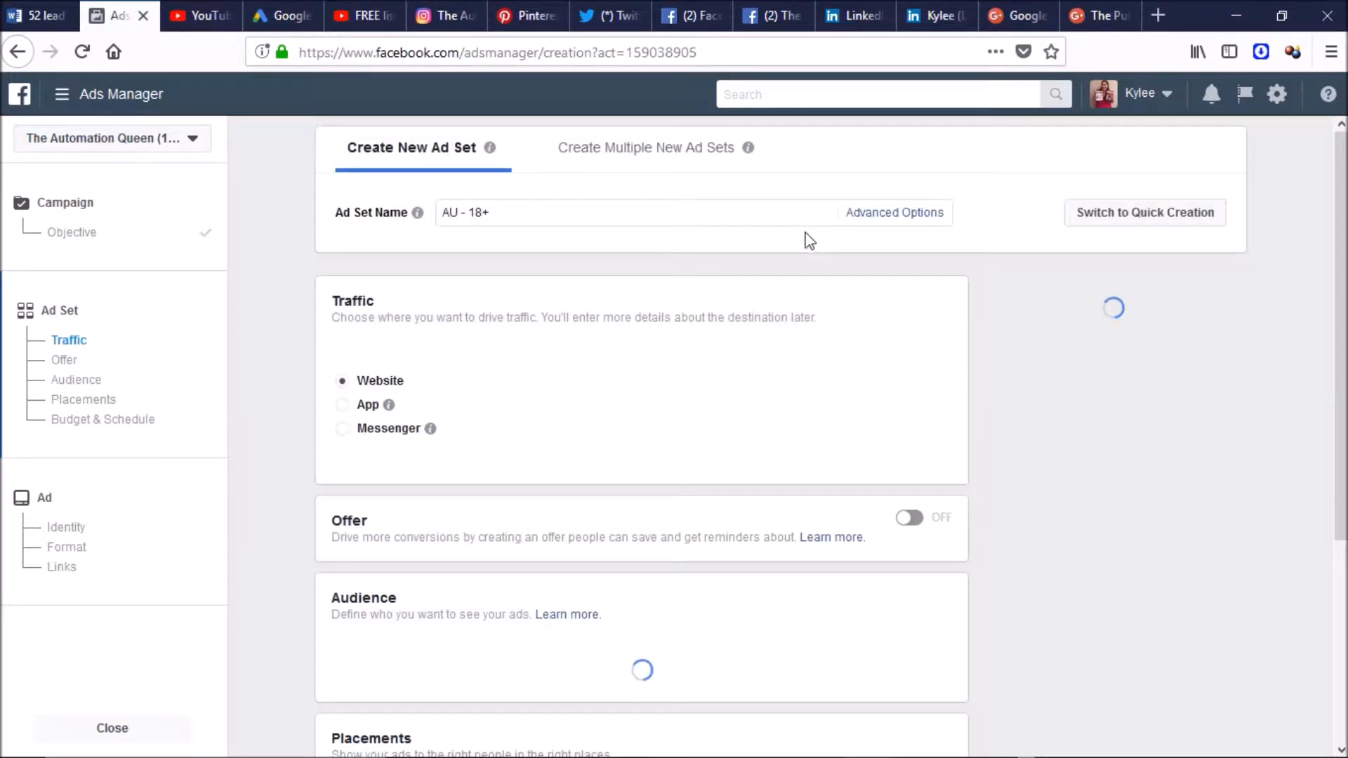
{"action": "left_click", "coordinate": [863, 215]}
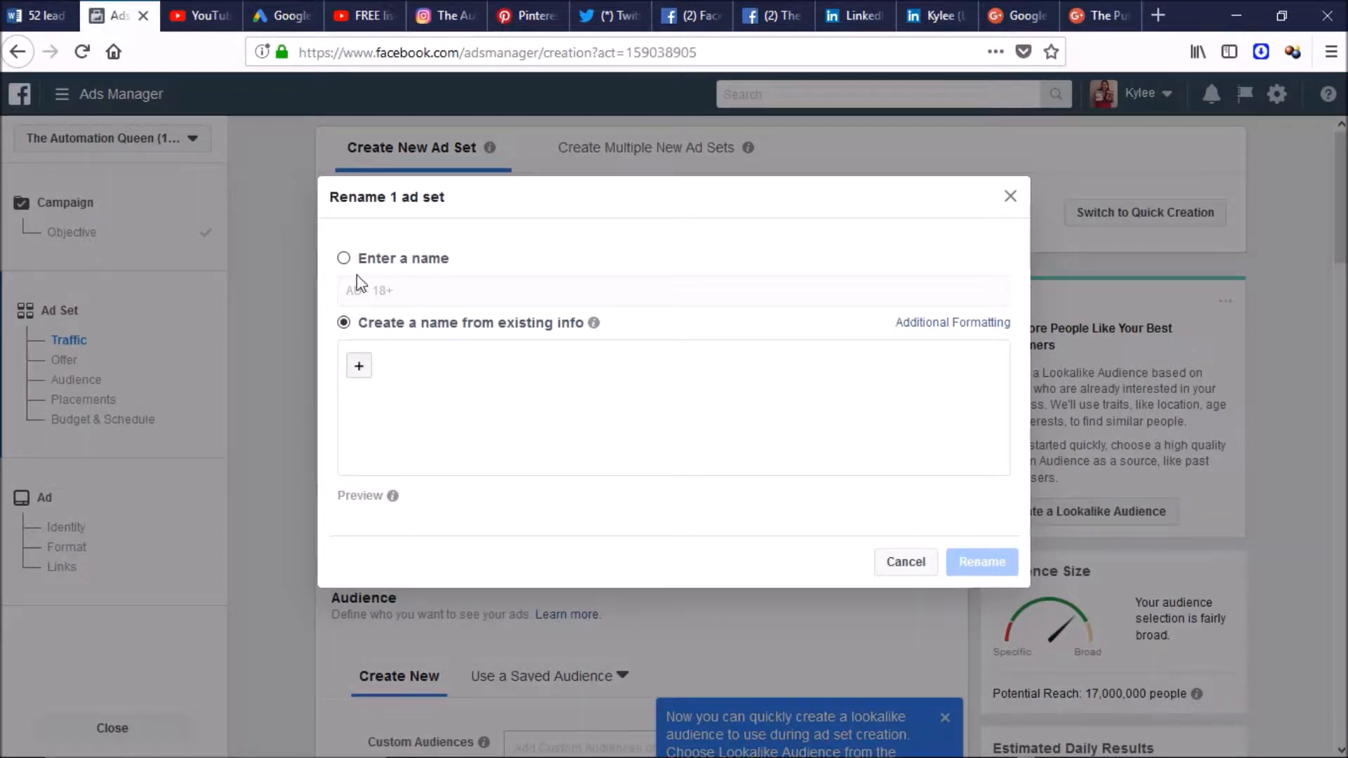
{"action": "left_click", "coordinate": [361, 366]}
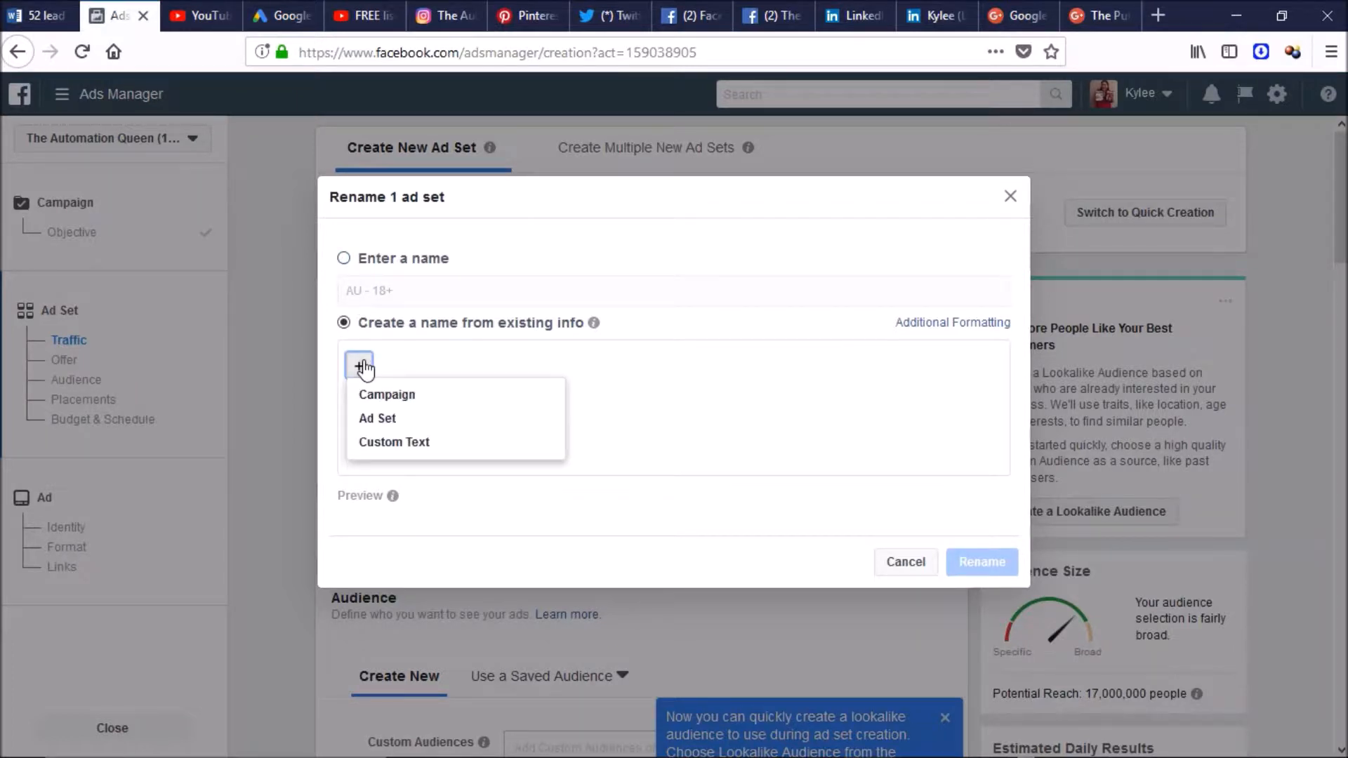
{"action": "left_click", "coordinate": [444, 359]}
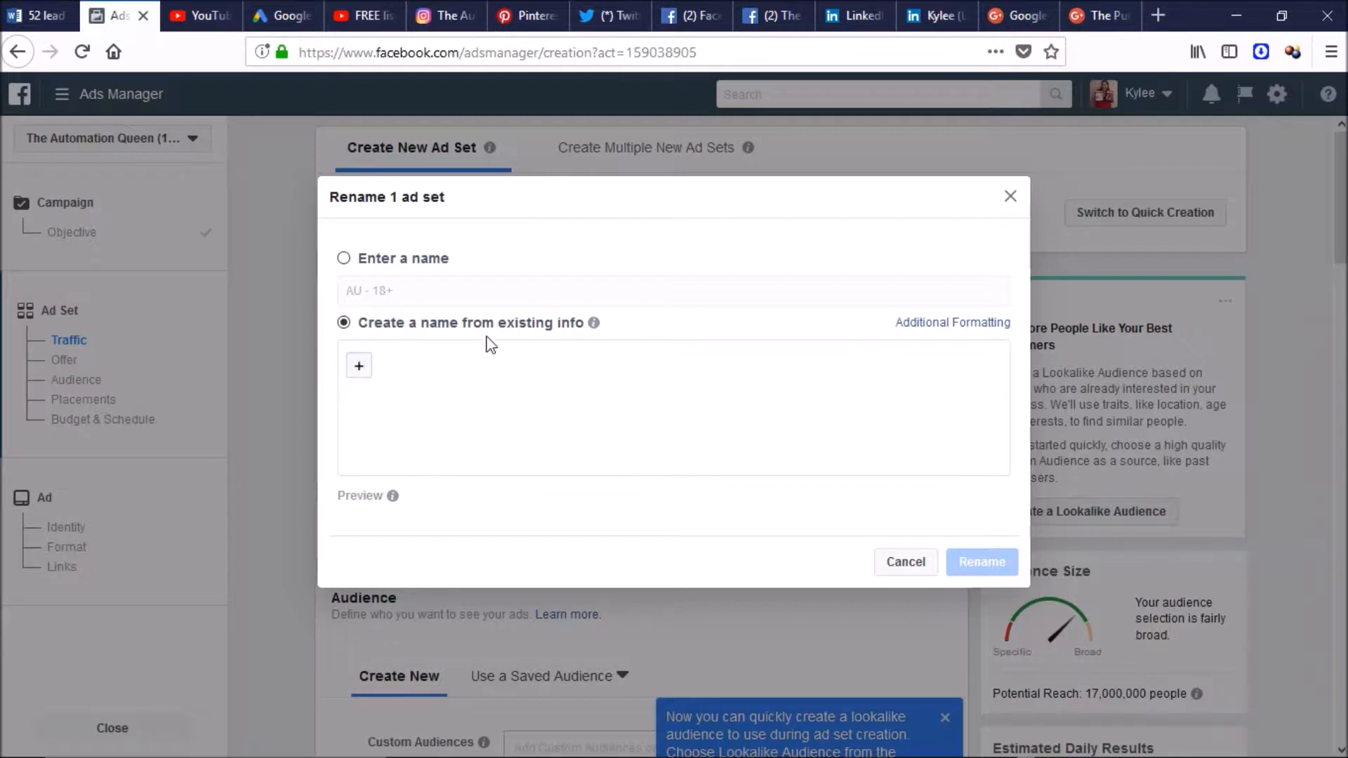
{"action": "left_click", "coordinate": [1010, 198]}
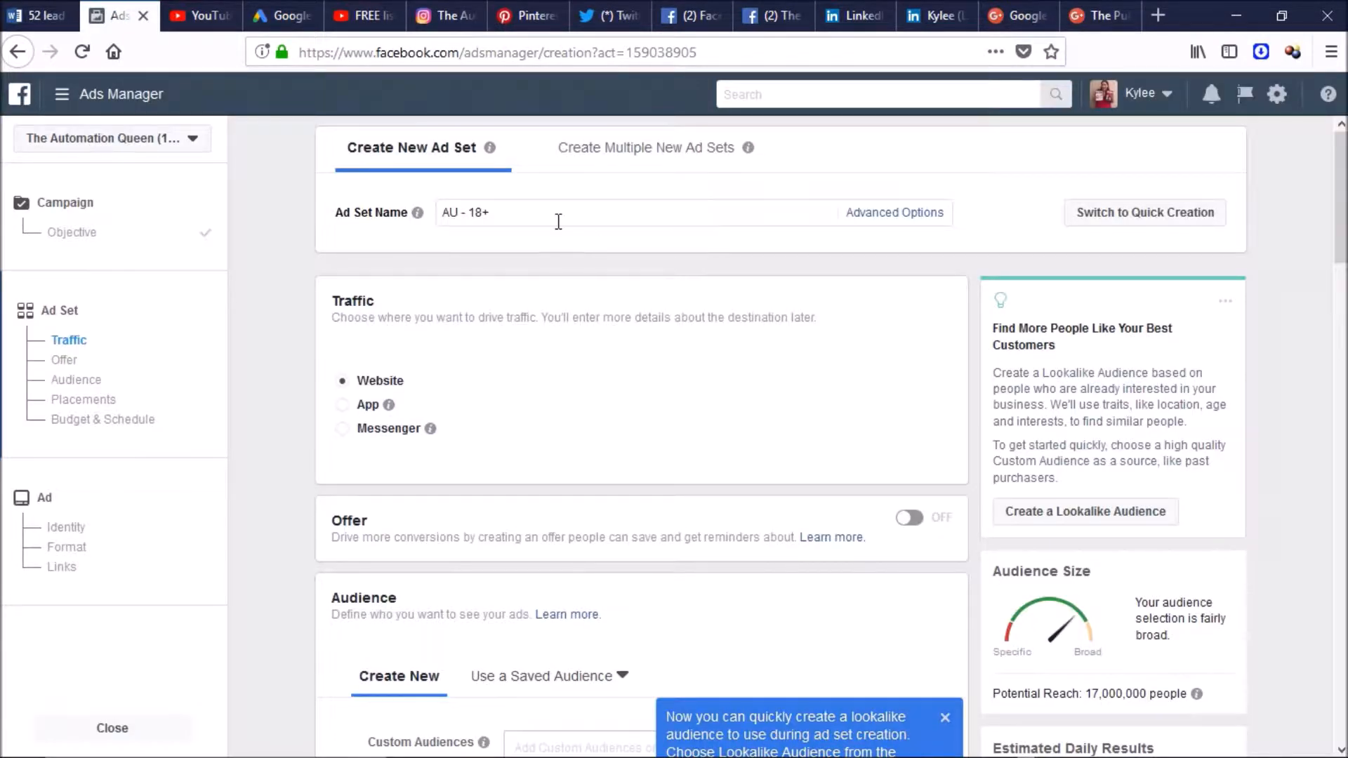
Replace the ad set name with "Instagram Traffic"
{"action": "left_click_drag", "start_coordinate": [505, 214], "coordinate": [409, 210]}
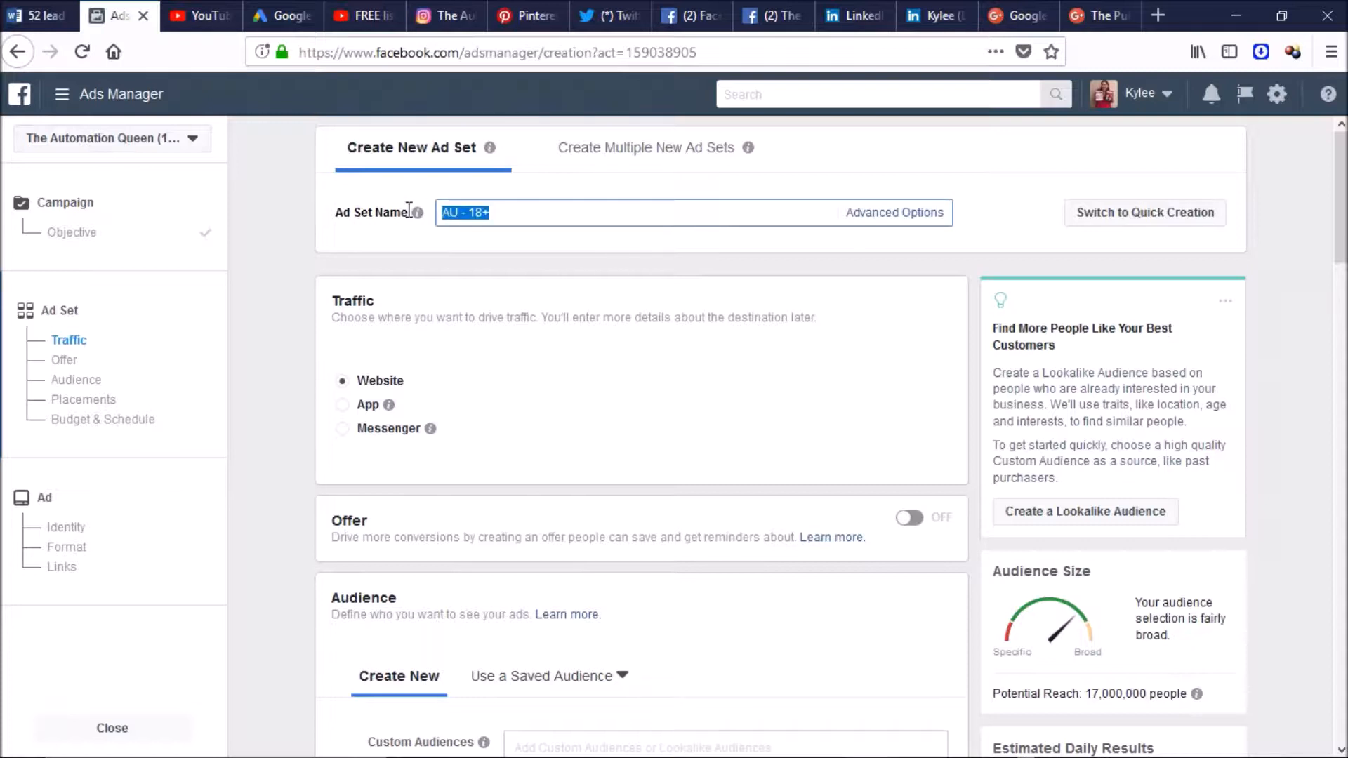
{"action": "key", "text": "BackSpace"}
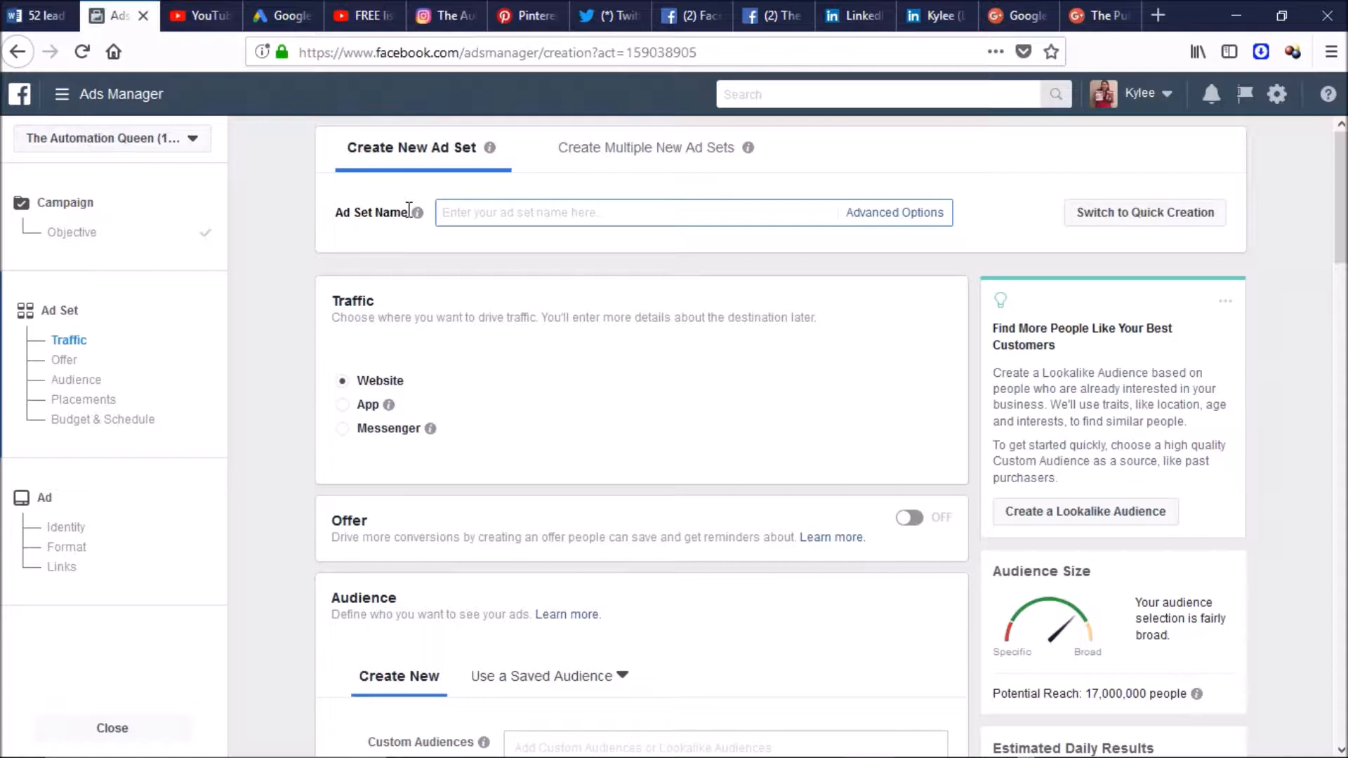
{"action": "type", "text": "Instagram Traffic"}
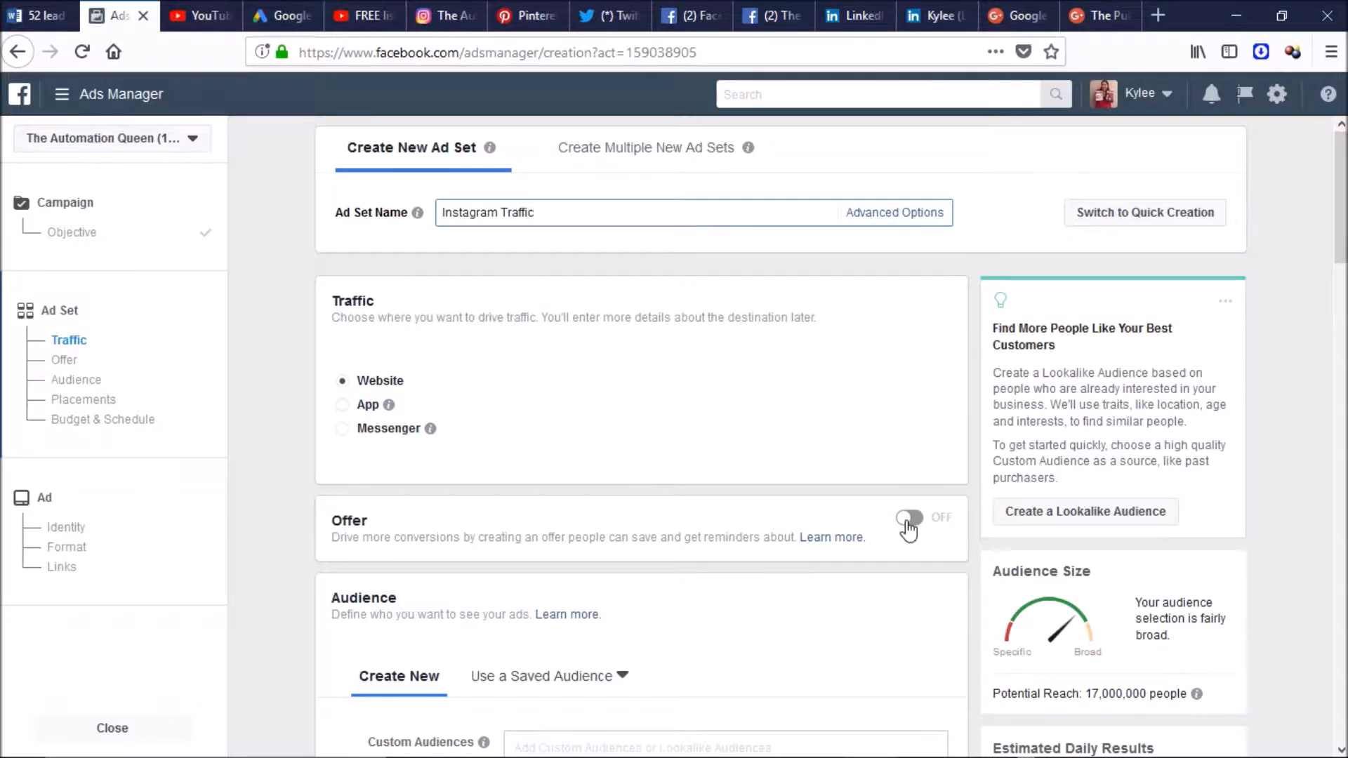
Review the lookalike and custom audiences available for the ad set without adding one
{"action": "left_click_drag", "start_coordinate": [1341, 201], "coordinate": [1341, 287]}
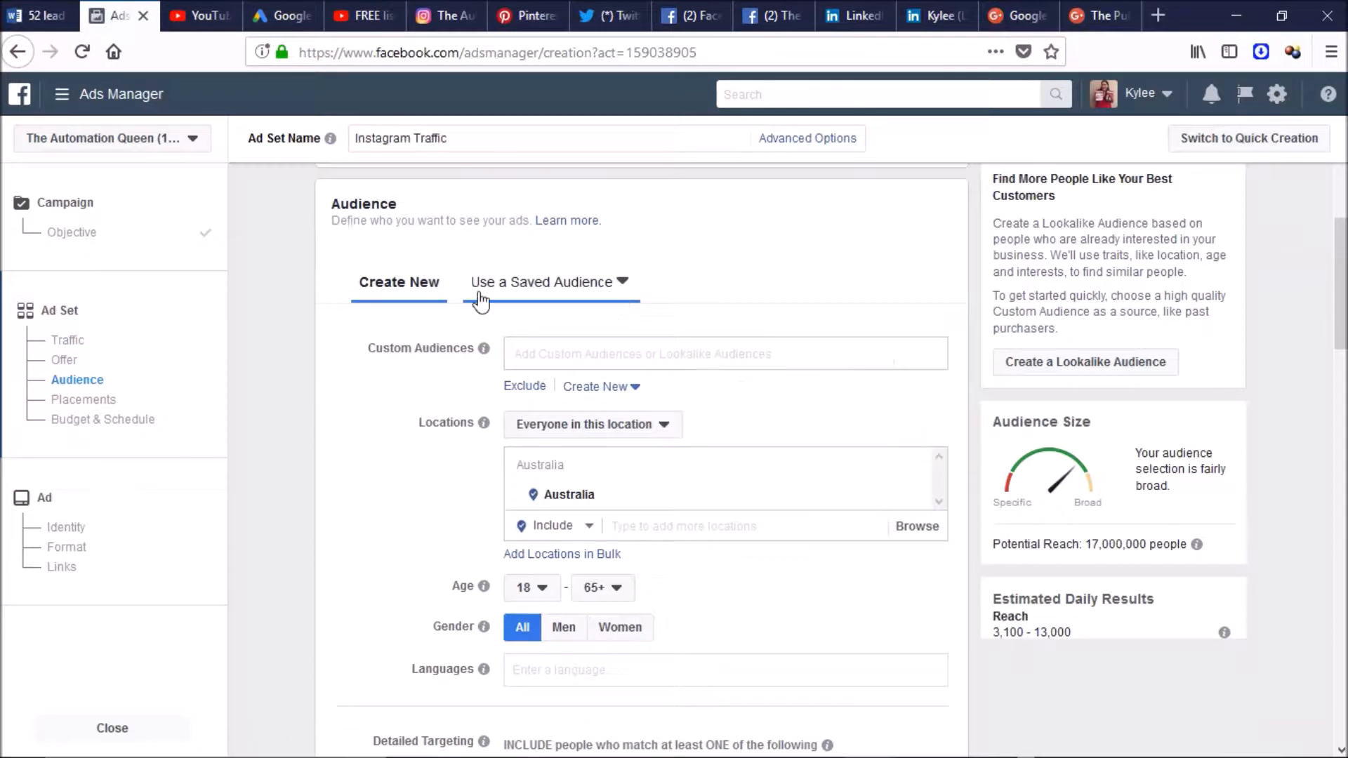
{"action": "left_click", "coordinate": [536, 353]}
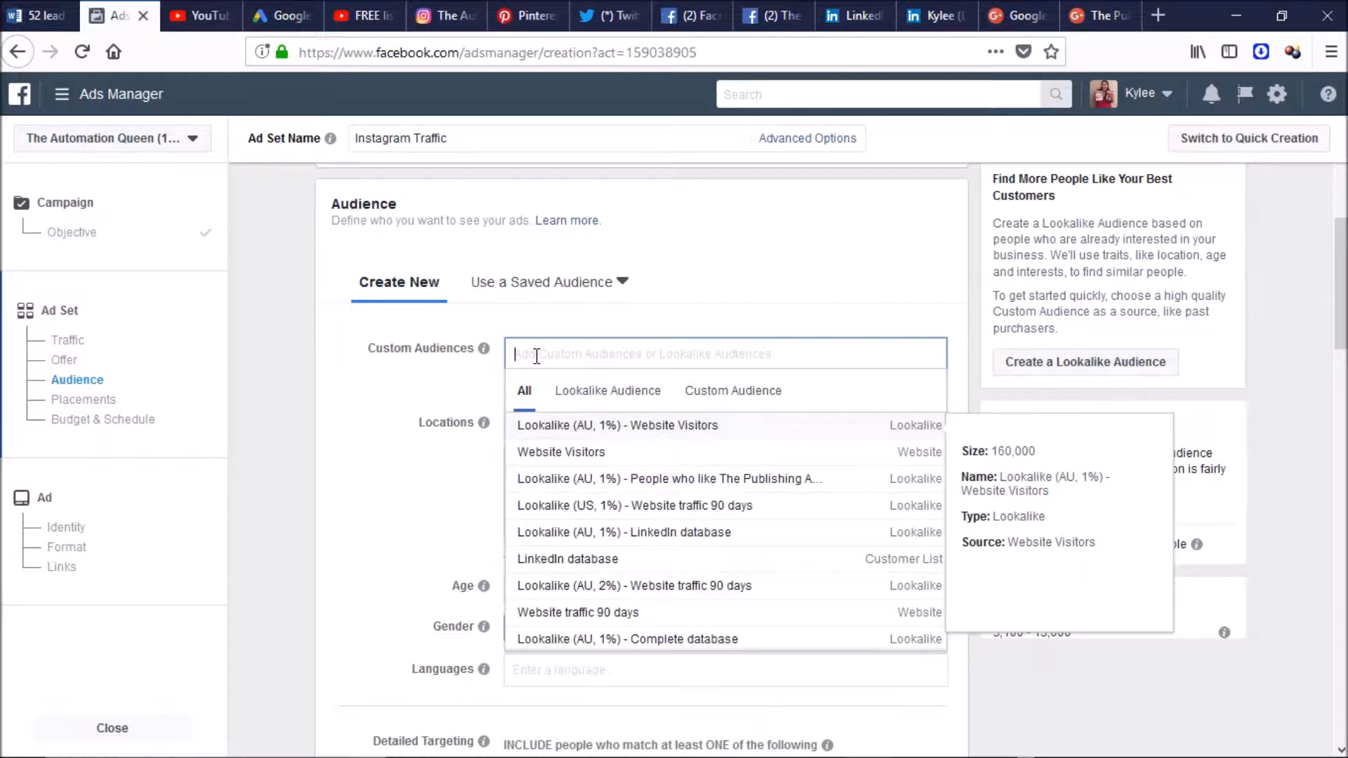
{"action": "left_click", "coordinate": [585, 393]}
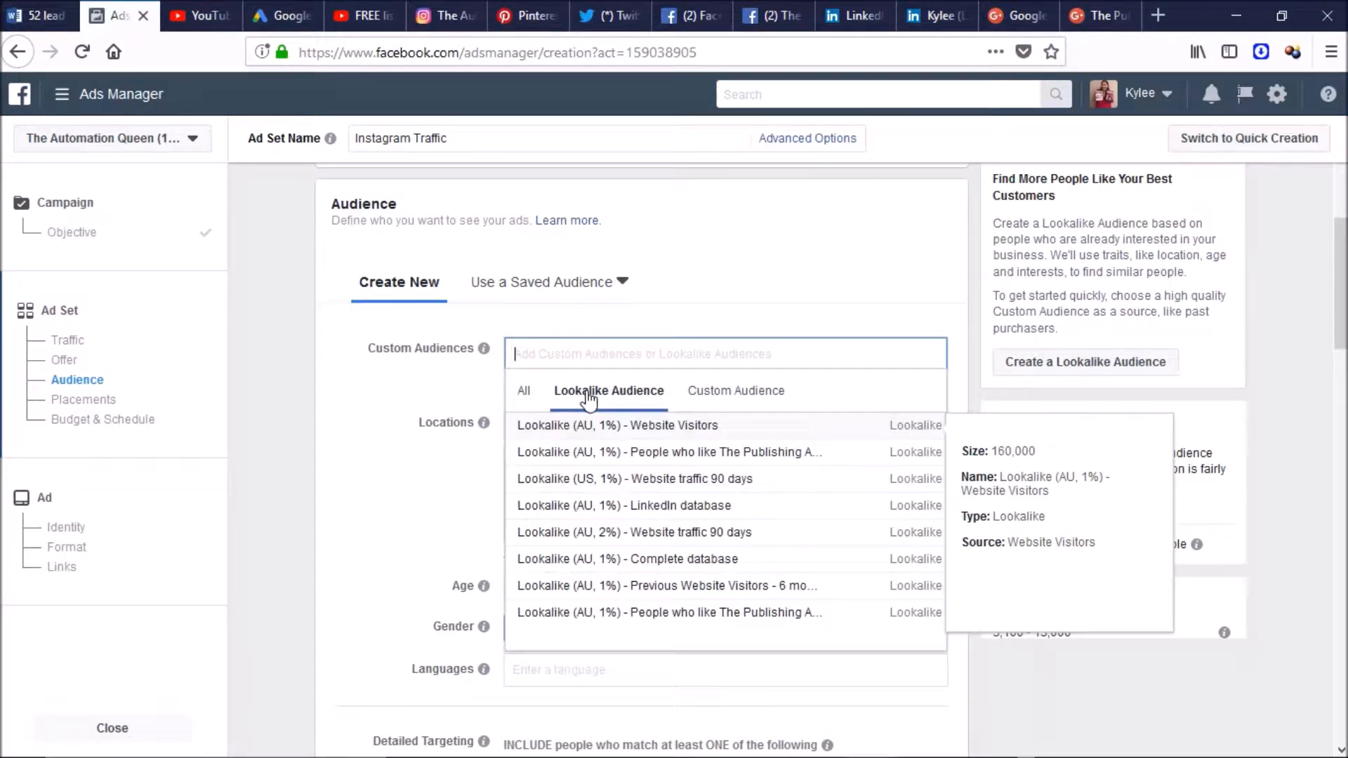
{"action": "left_click", "coordinate": [708, 402]}
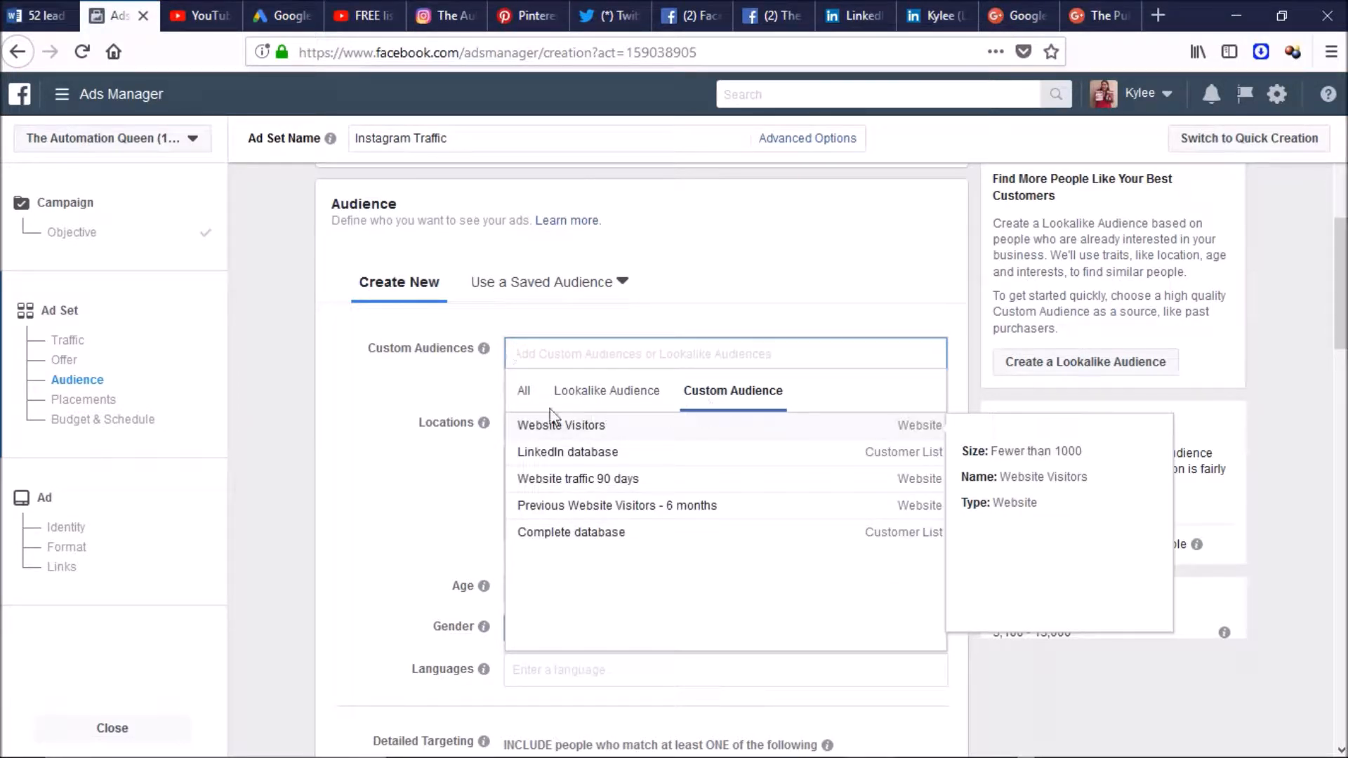
{"action": "left_click", "coordinate": [524, 395]}
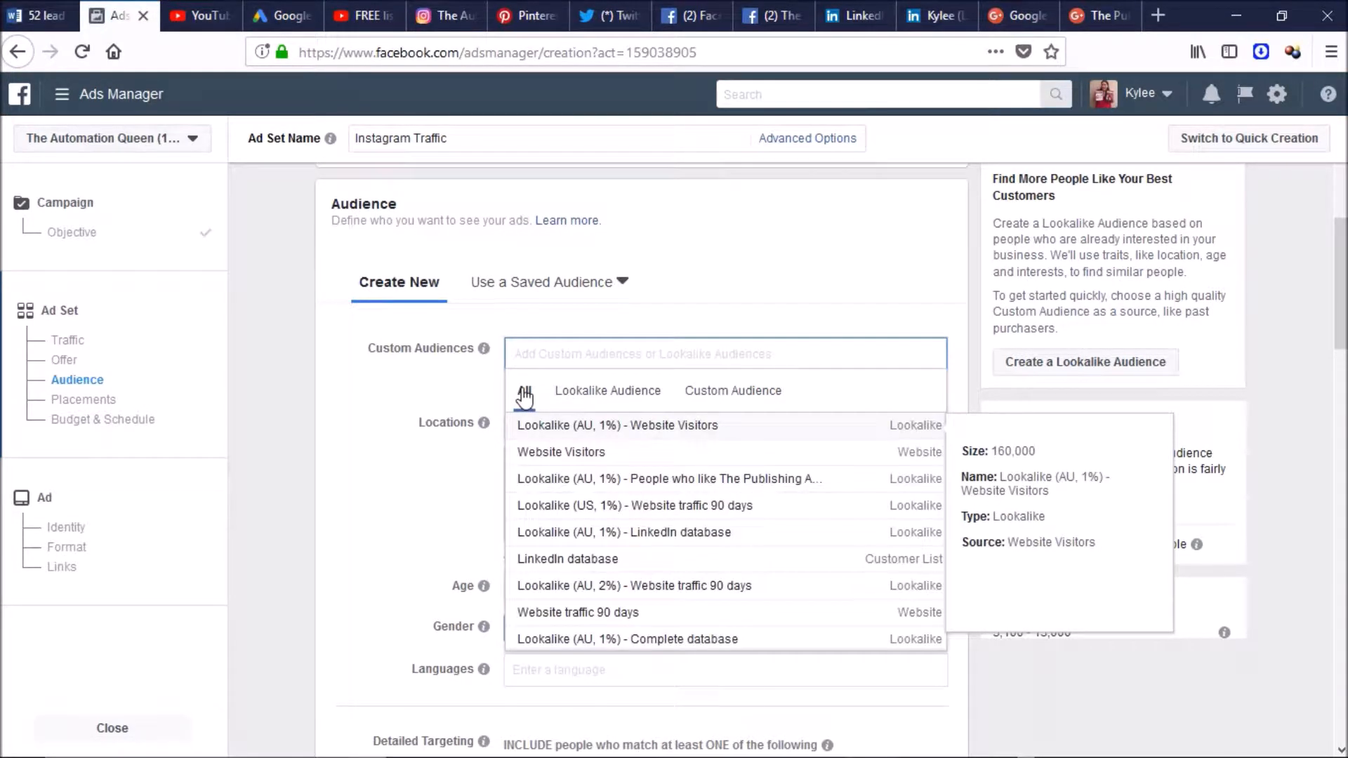
{"action": "left_click", "coordinate": [386, 410]}
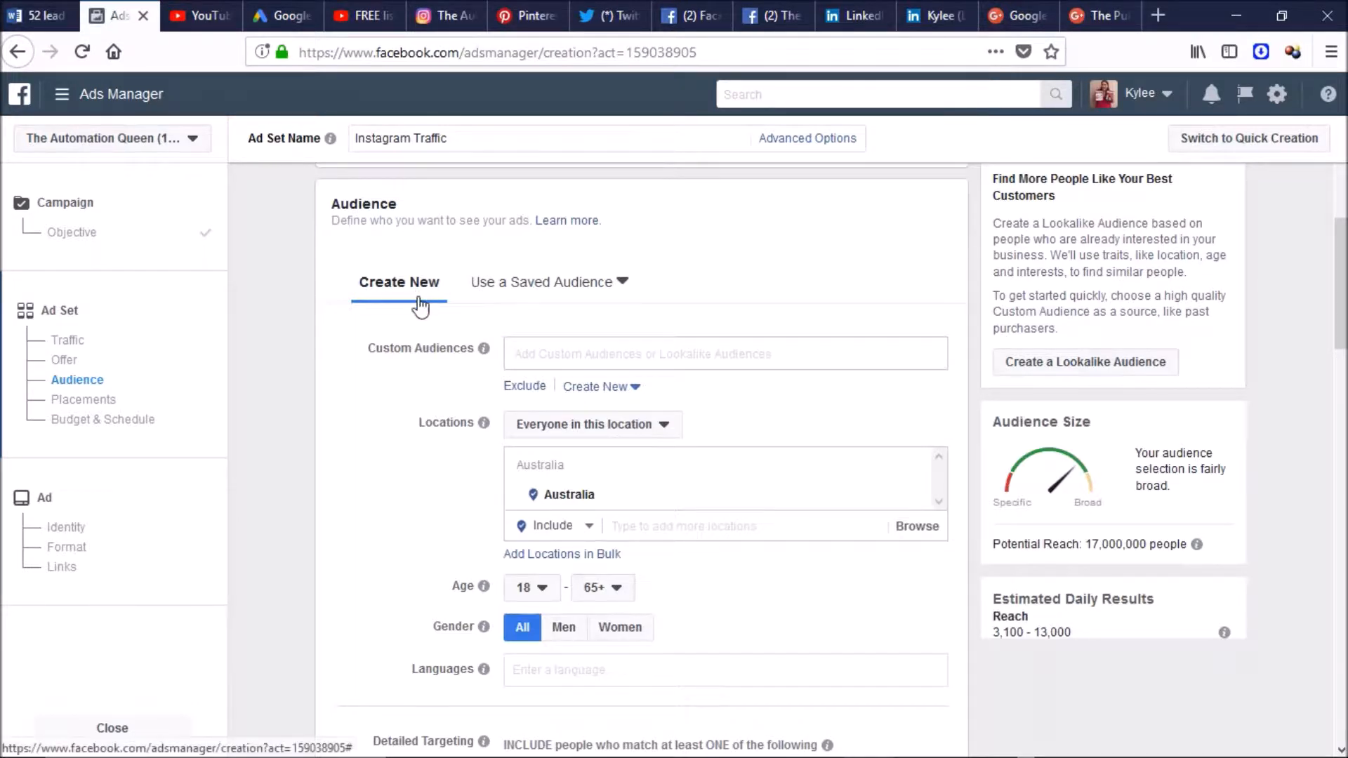
Add United States and United Kingdom to the included audience locations
{"action": "left_click", "coordinate": [628, 533]}
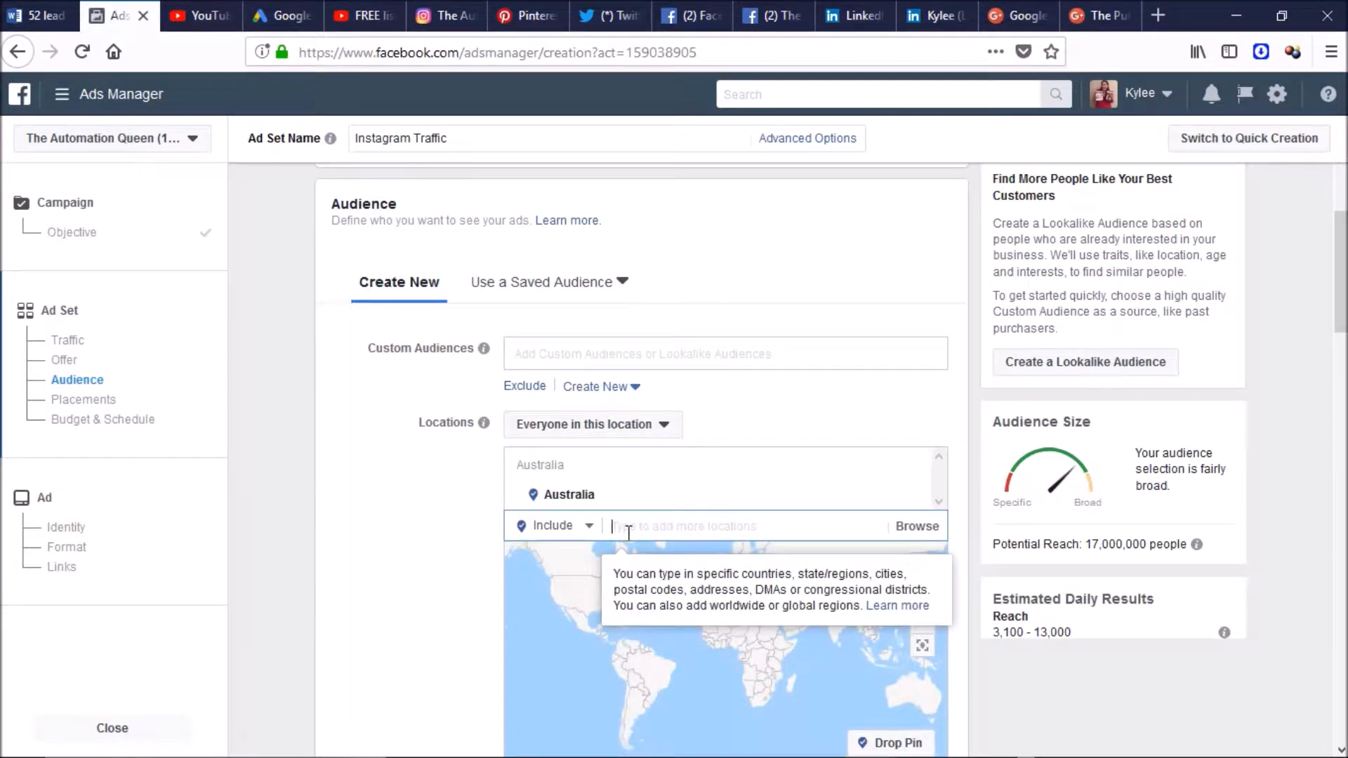
{"action": "type", "text": "united"}
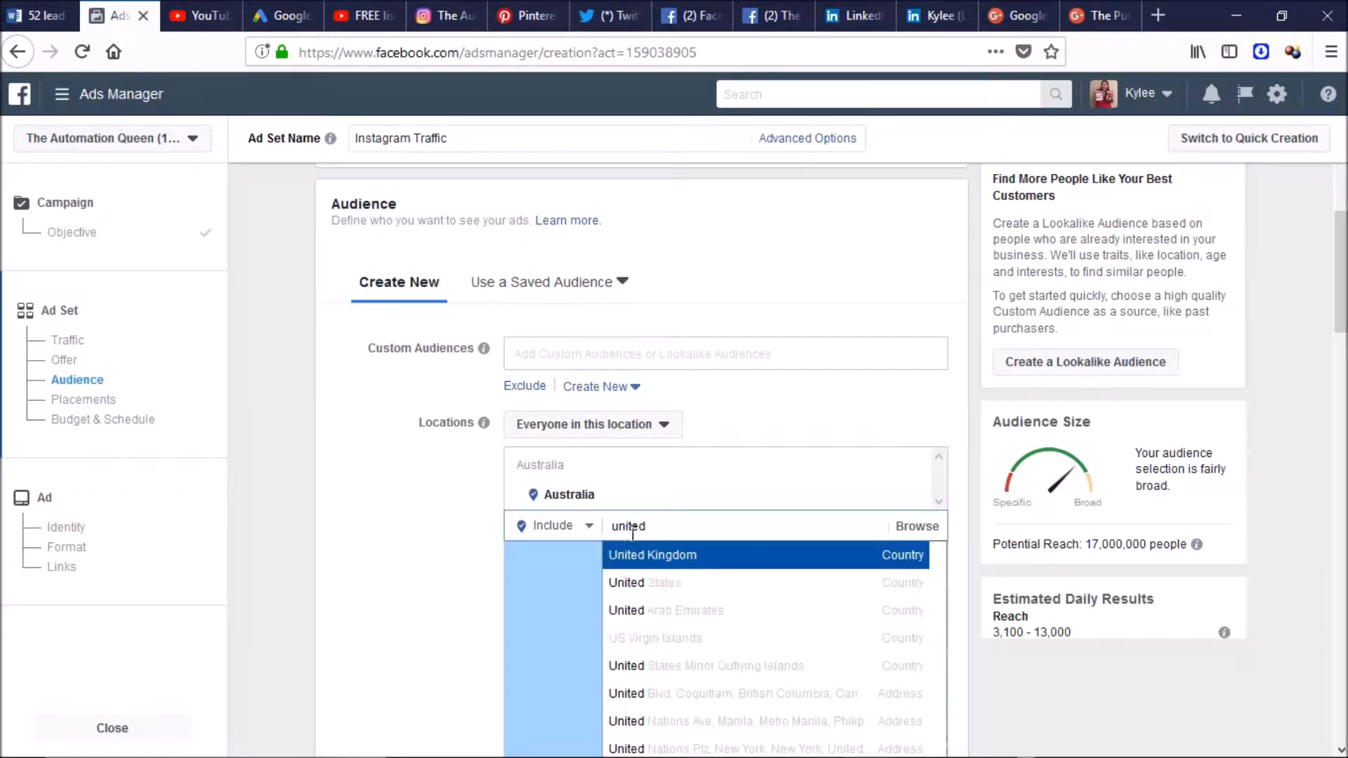
{"action": "left_click", "coordinate": [667, 584]}
{"action": "type", "text": "un"}
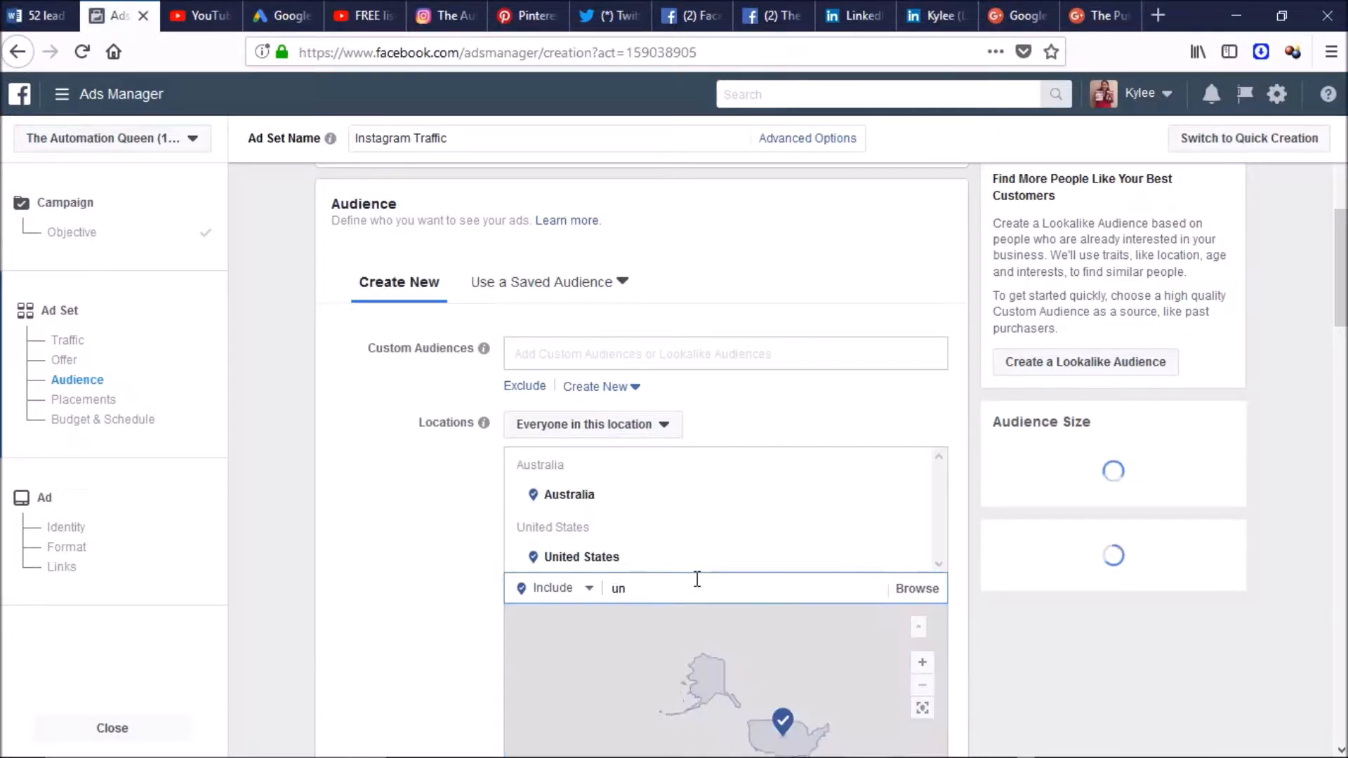
{"action": "type", "text": "ited"}
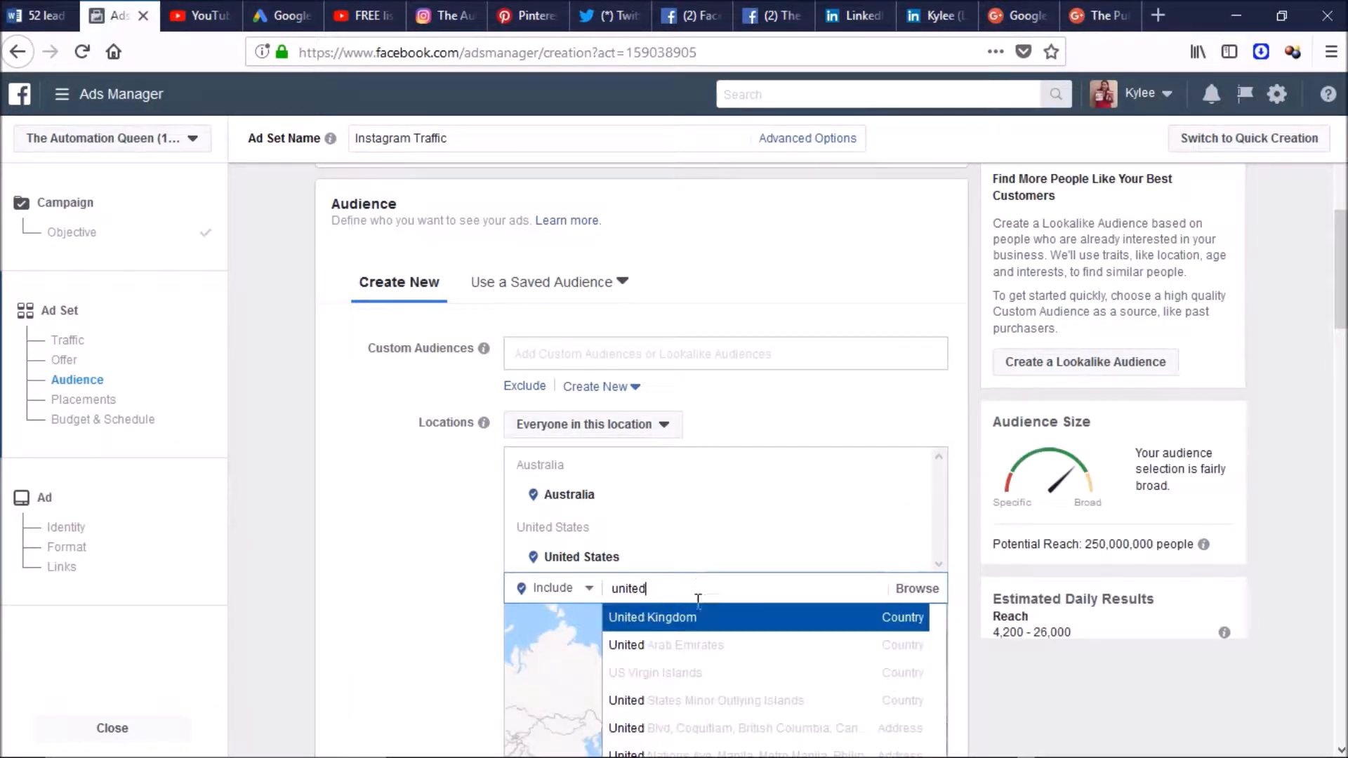
{"action": "left_click", "coordinate": [696, 620]}
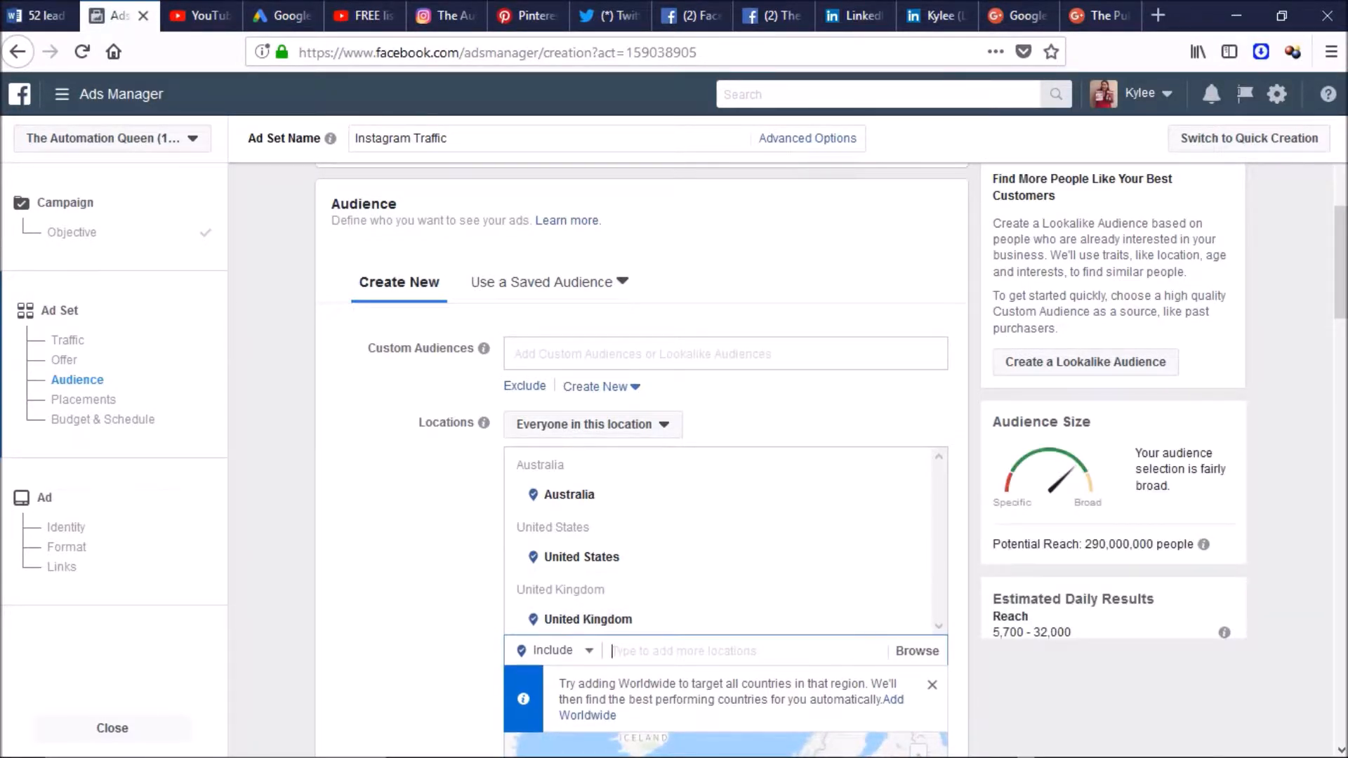
Set the audience age range to 35–54
{"action": "left_click_drag", "start_coordinate": [1343, 307], "coordinate": [1344, 414]}
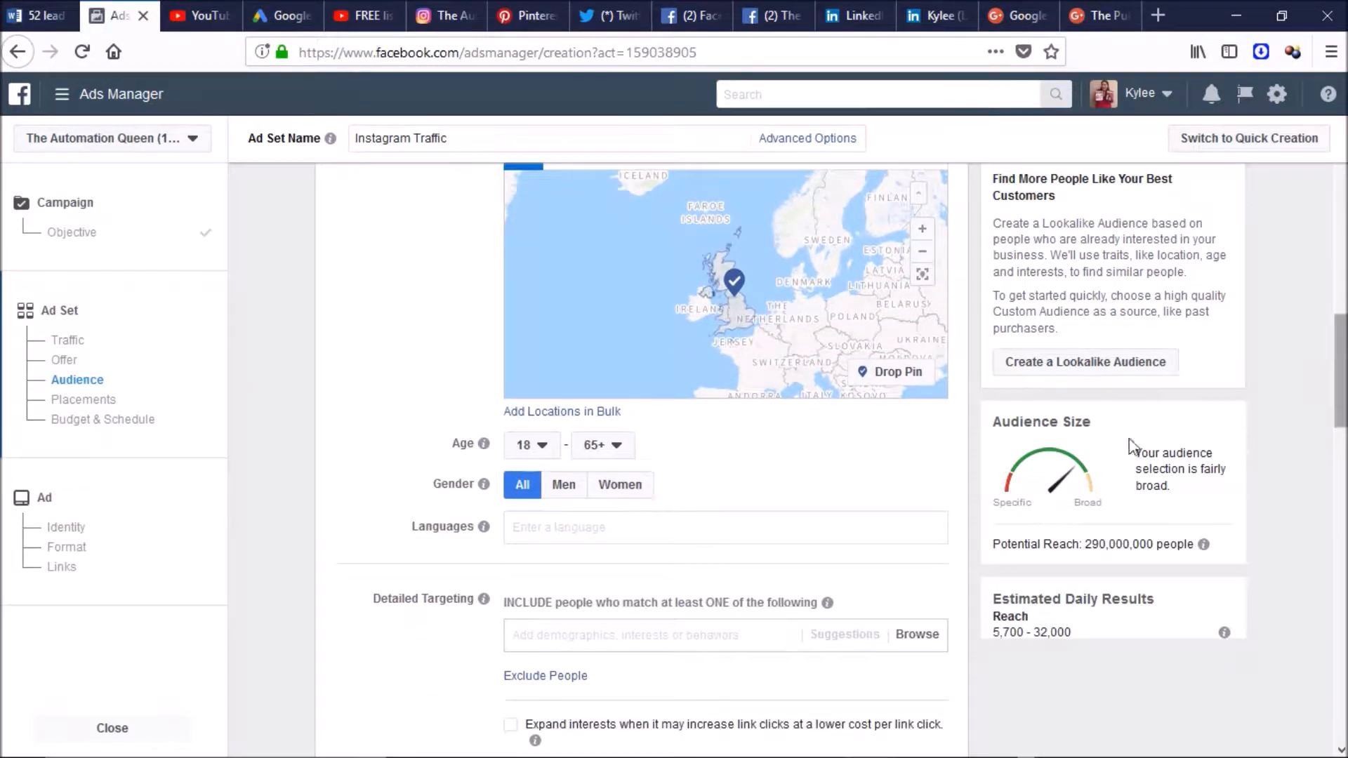
{"action": "left_click", "coordinate": [546, 446]}
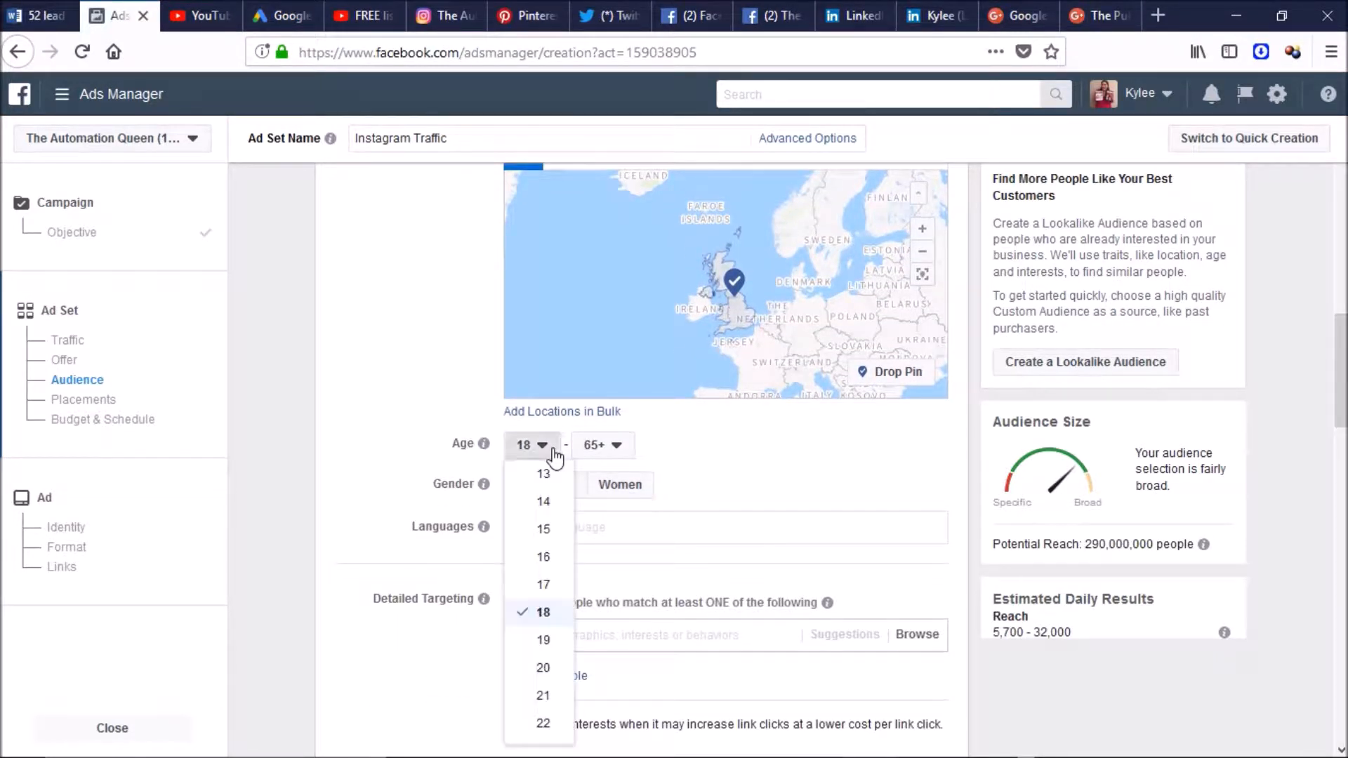
{"action": "scroll", "coordinate": [567, 555], "scroll_direction": "down", "scroll_amount": 3}
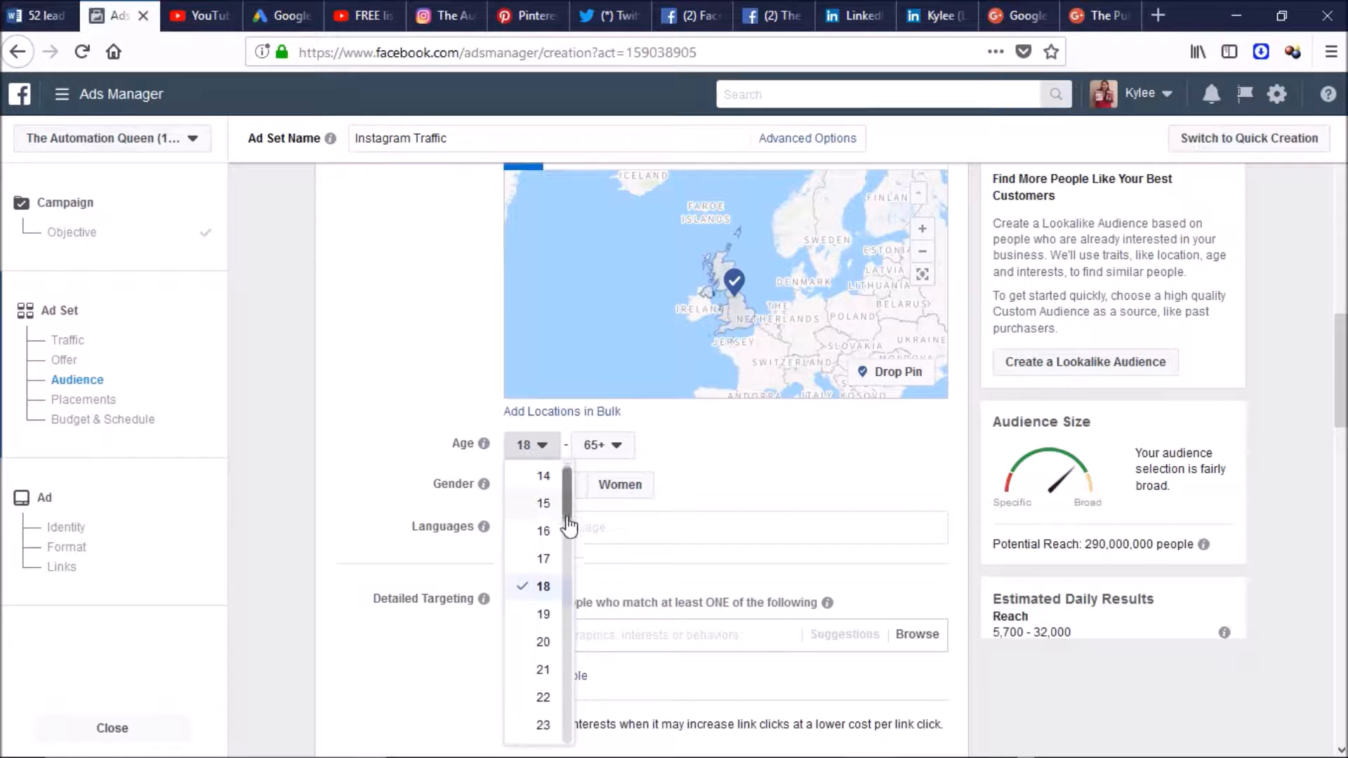
{"action": "left_click_drag", "start_coordinate": [569, 559], "coordinate": [569, 605]}
{"action": "left_click", "coordinate": [545, 621]}
{"action": "left_click", "coordinate": [620, 450]}
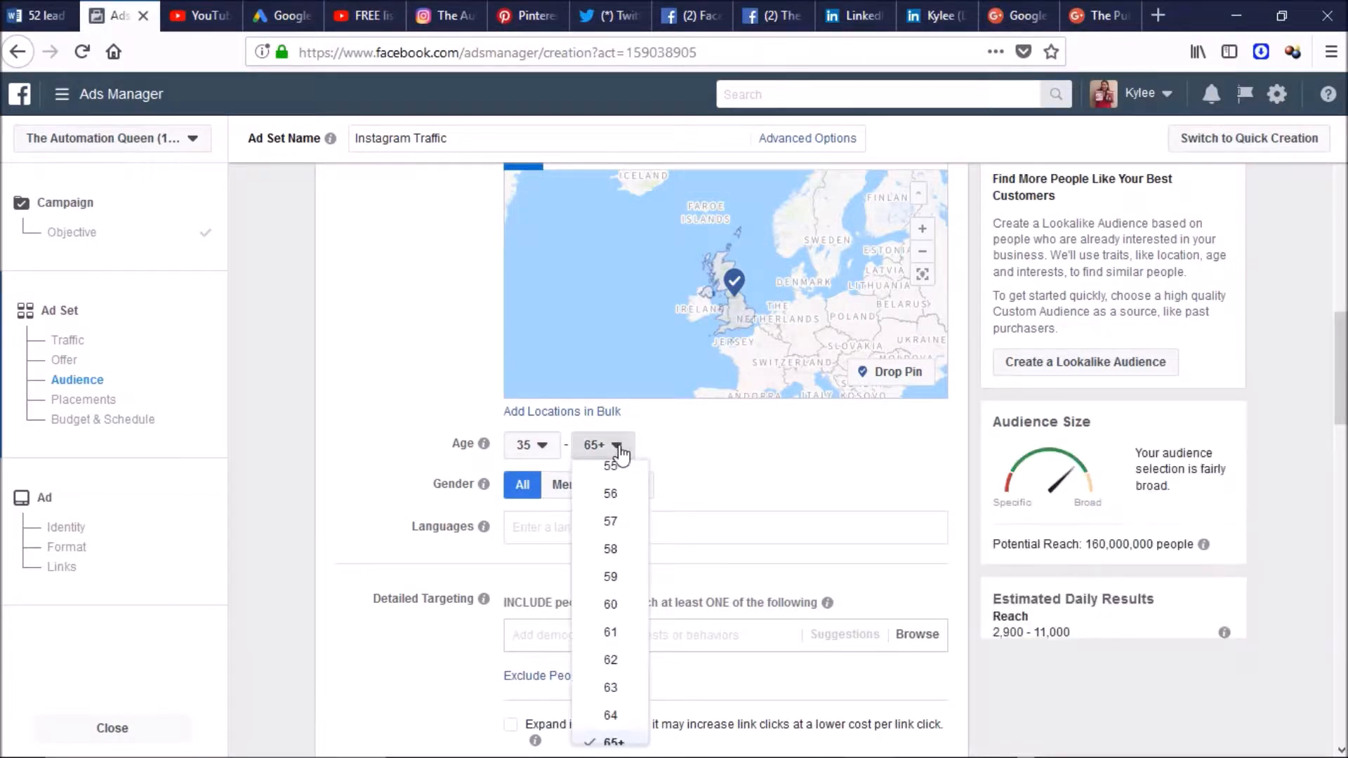
{"action": "scroll", "coordinate": [642, 667], "scroll_direction": "up", "scroll_amount": 3}
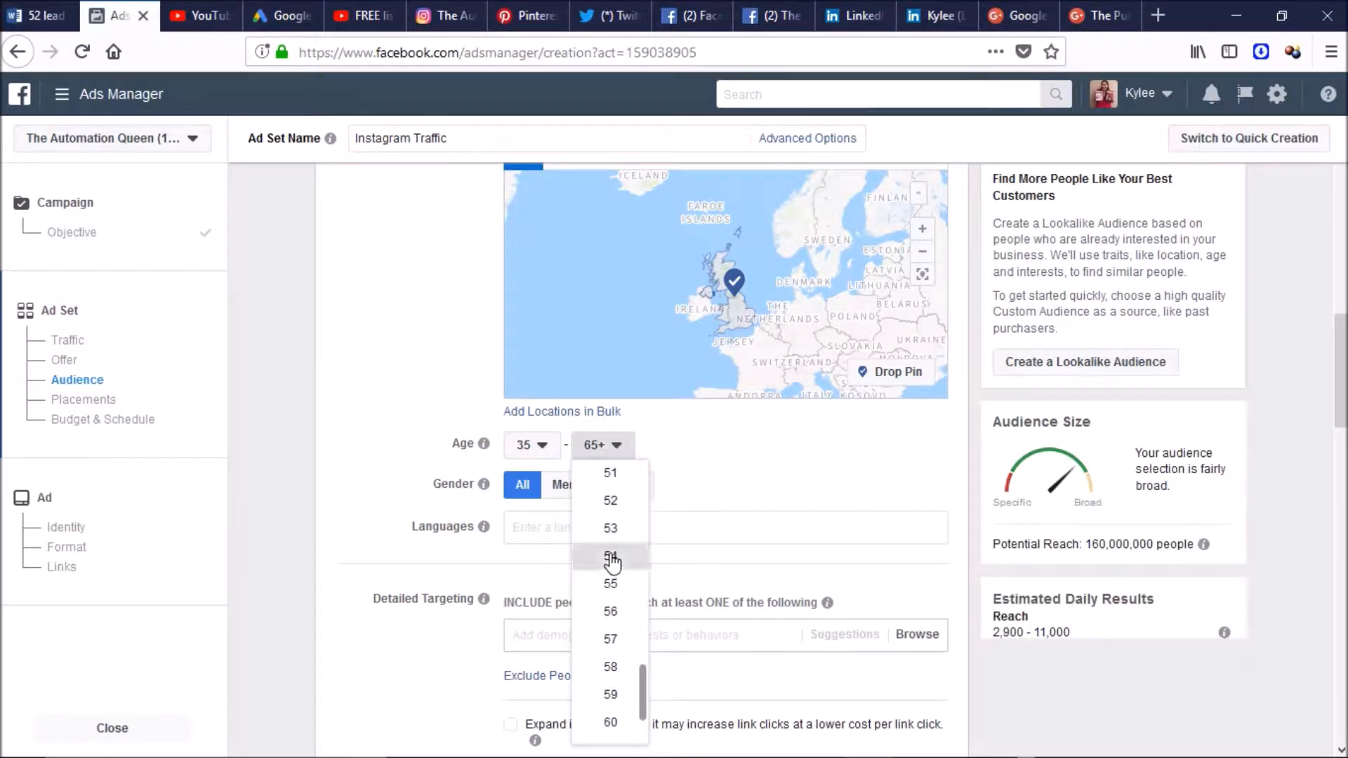
{"action": "left_click", "coordinate": [611, 557]}
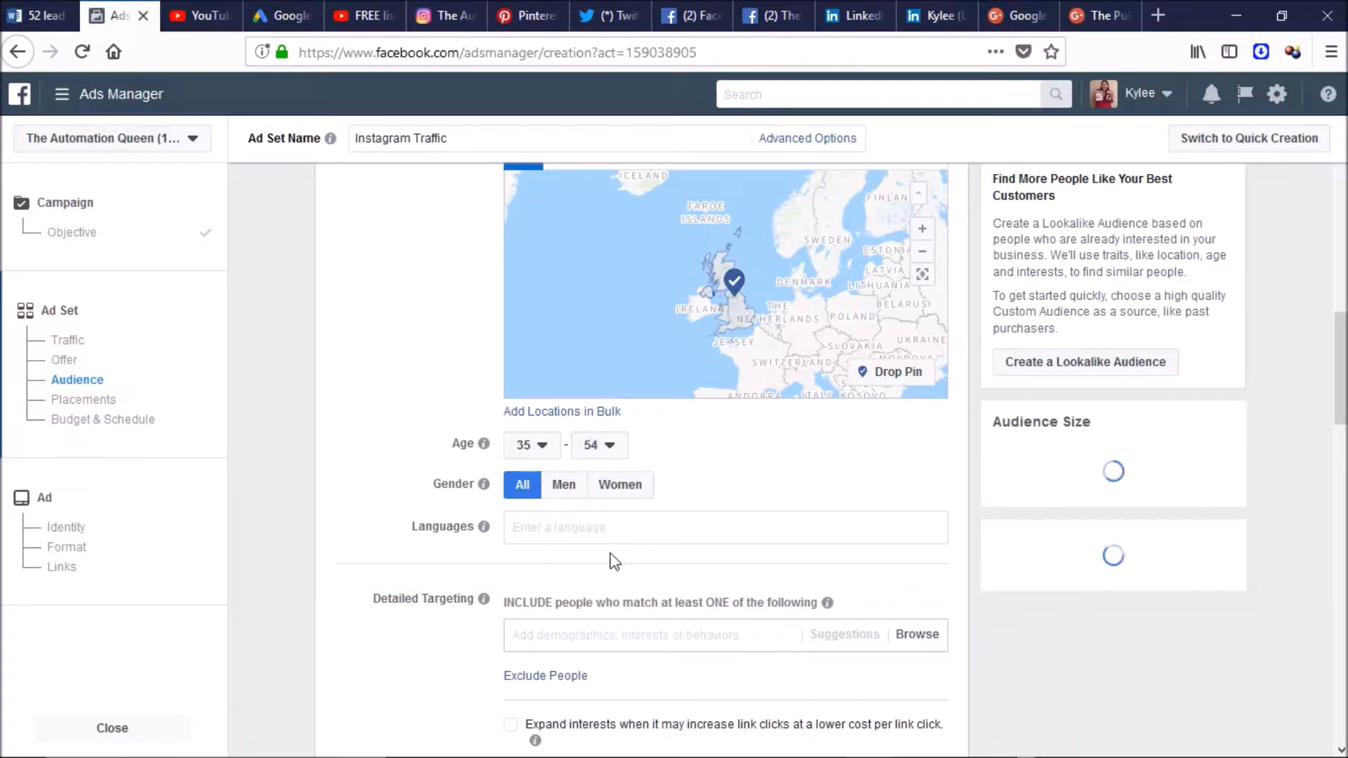
Limit the audience to women and set its language to English (All)
{"action": "left_click", "coordinate": [611, 491]}
{"action": "left_click", "coordinate": [570, 531]}
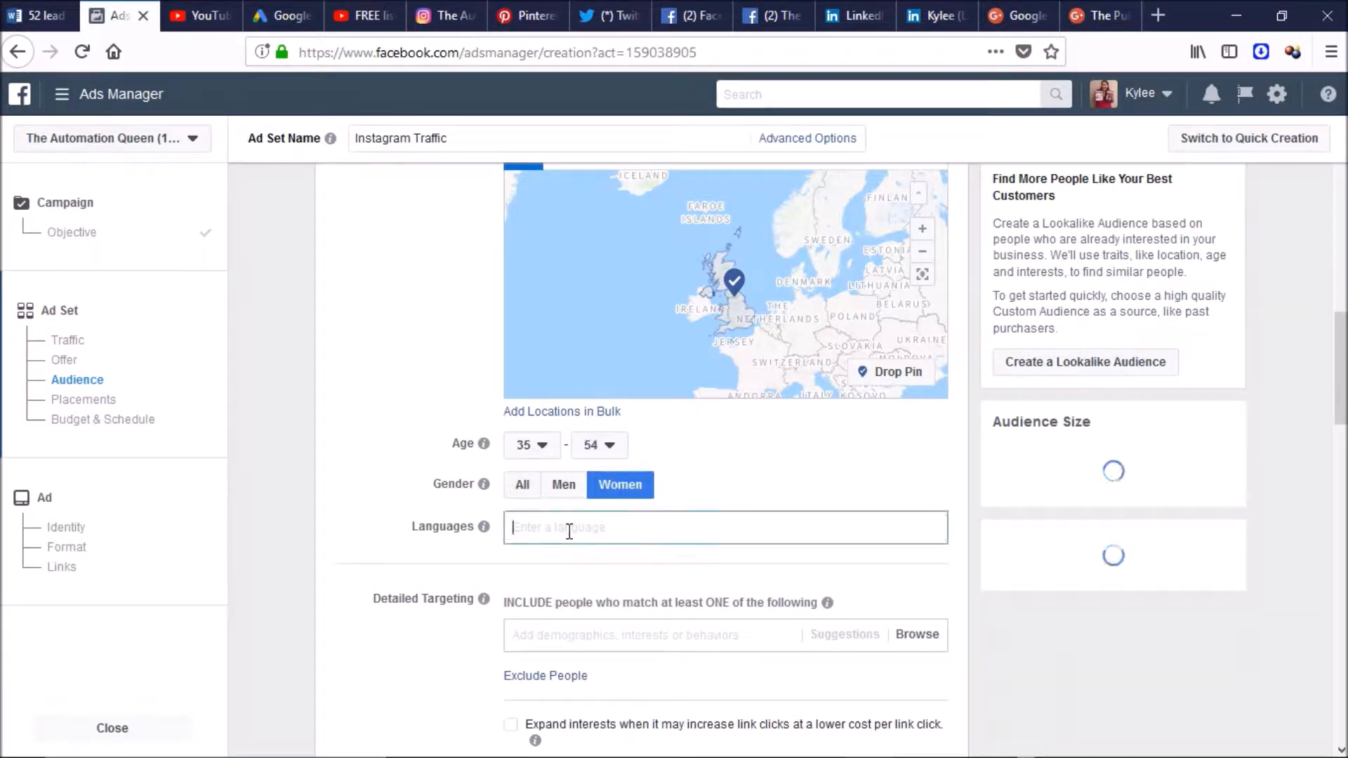
{"action": "type", "text": "E"}
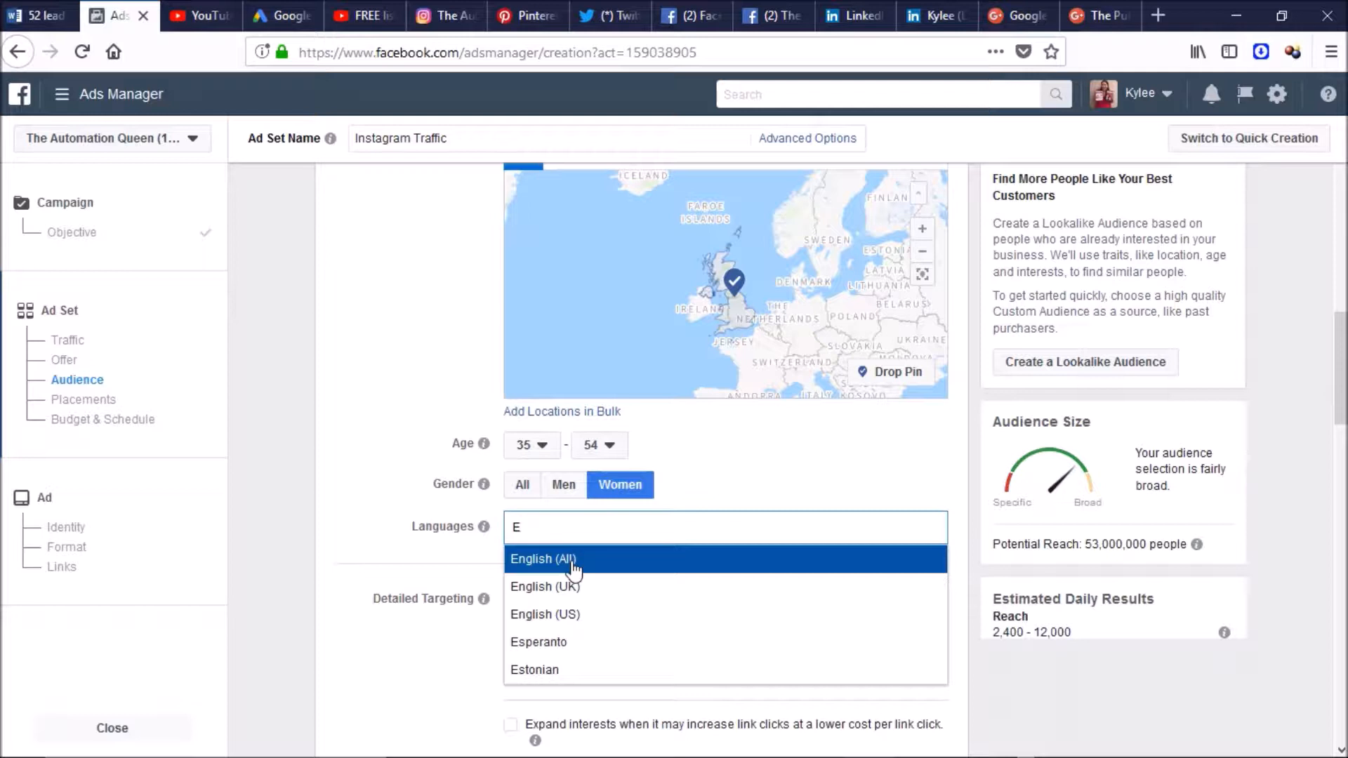
{"action": "left_click", "coordinate": [574, 566]}
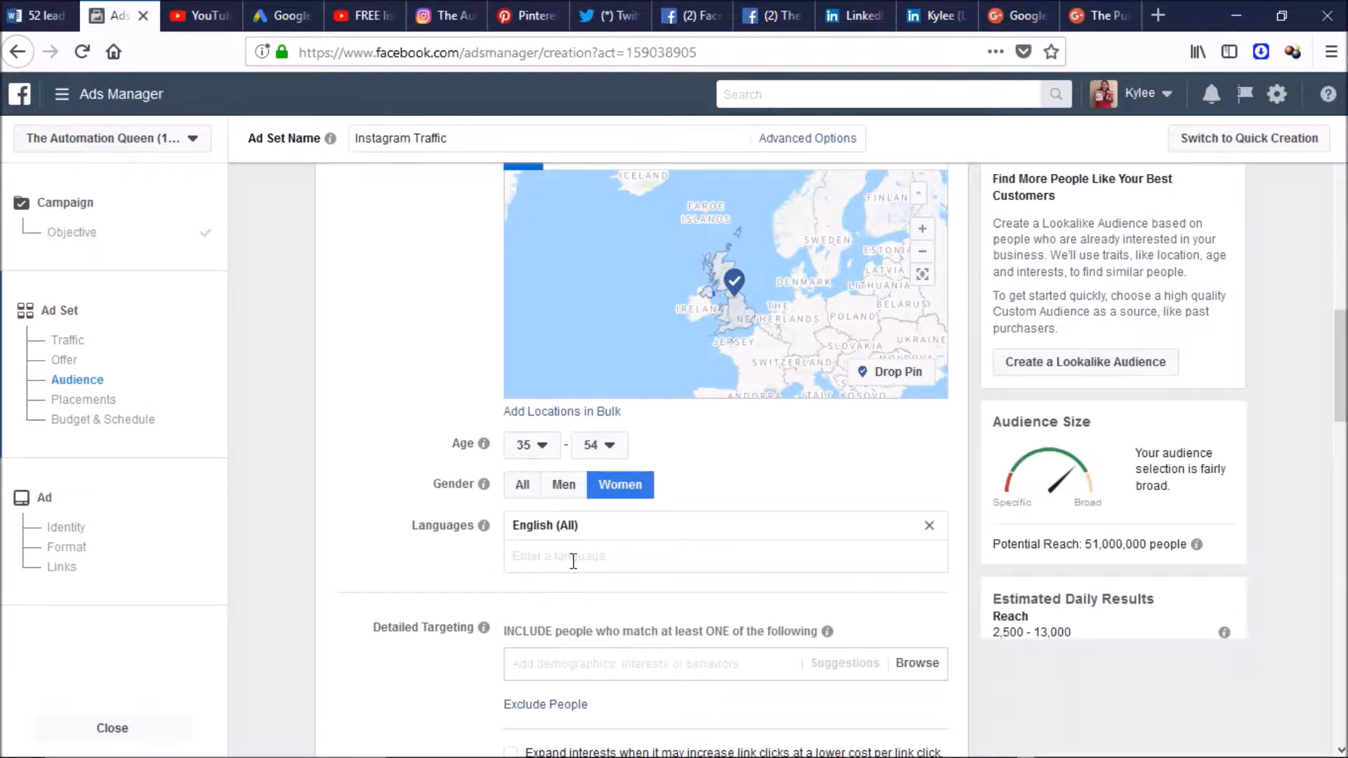
Try adding the Funnel interest to the detailed targeting and remove it again
{"action": "left_click_drag", "start_coordinate": [1342, 372], "coordinate": [1342, 414]}
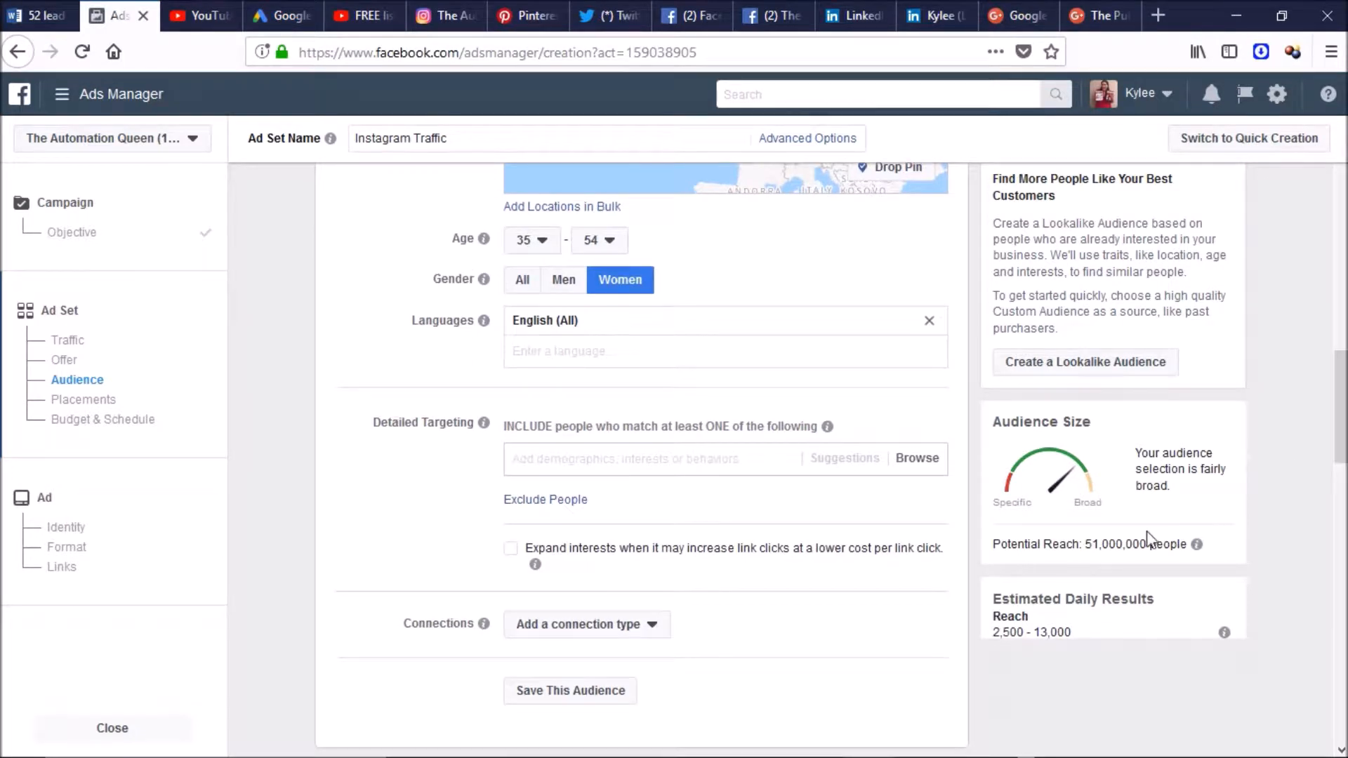
{"action": "left_click", "coordinate": [604, 460]}
{"action": "type", "text": "funnels"}
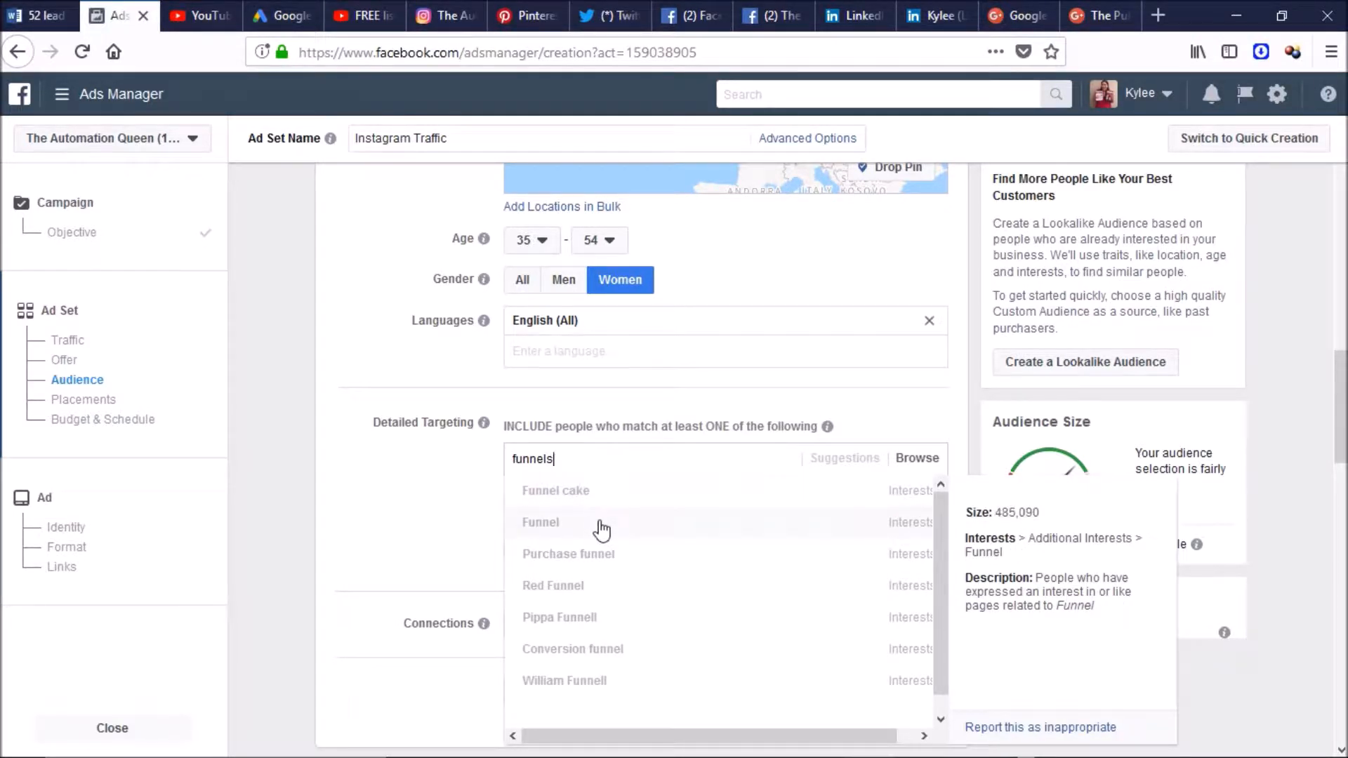
{"action": "left_click", "coordinate": [559, 526]}
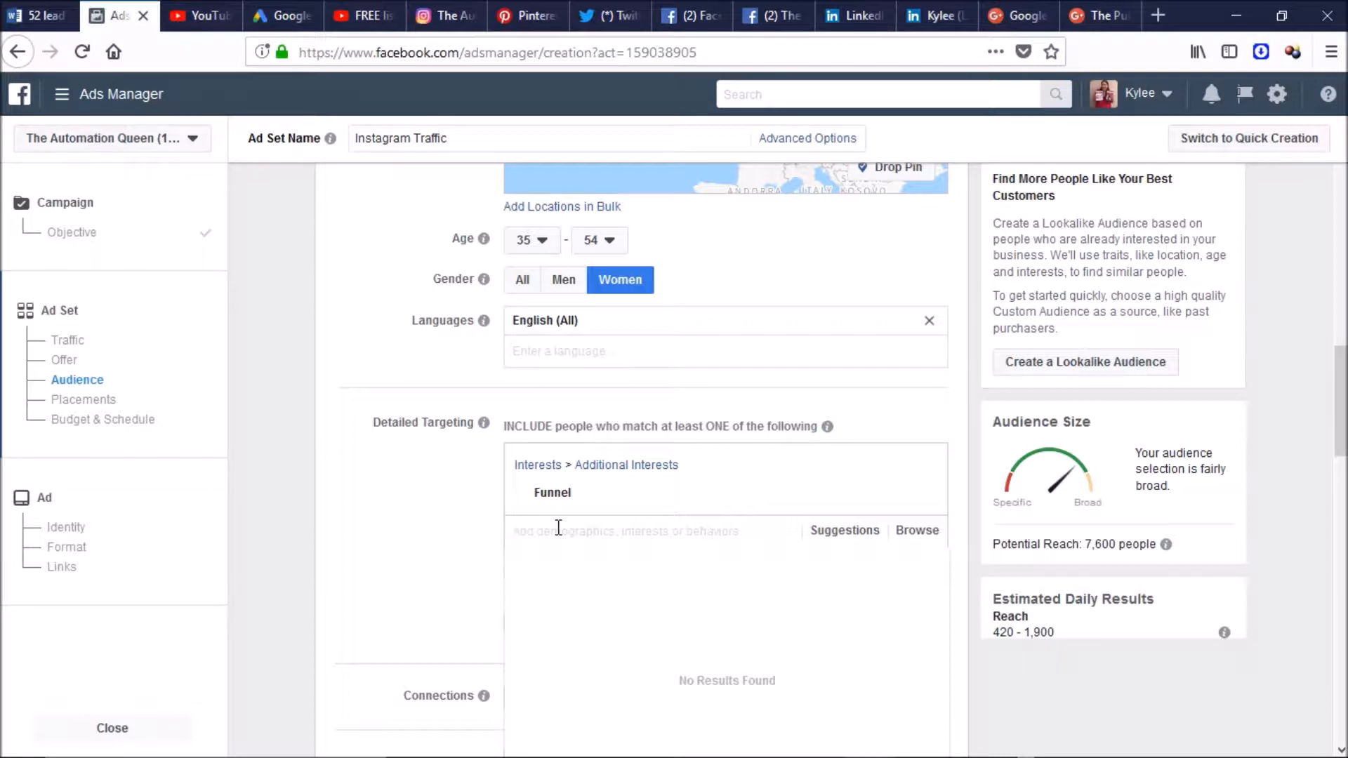
{"action": "mouse_move", "coordinate": [595, 490]}
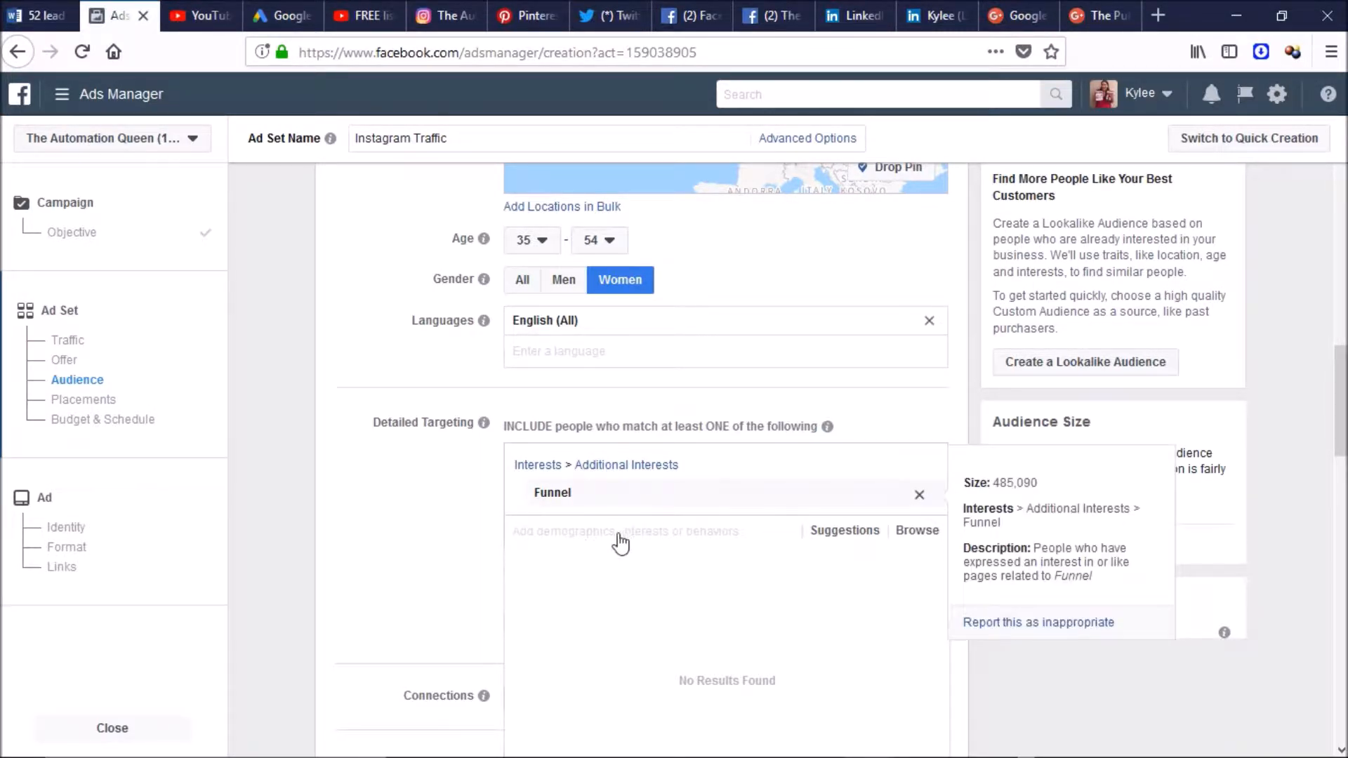
{"action": "key", "text": "BackSpace"}
Search the detailed targeting options for sales funnel, landing pages and video marketing without adding any of them
{"action": "left_click", "coordinate": [555, 468]}
{"action": "type", "text": "sales funnel"}
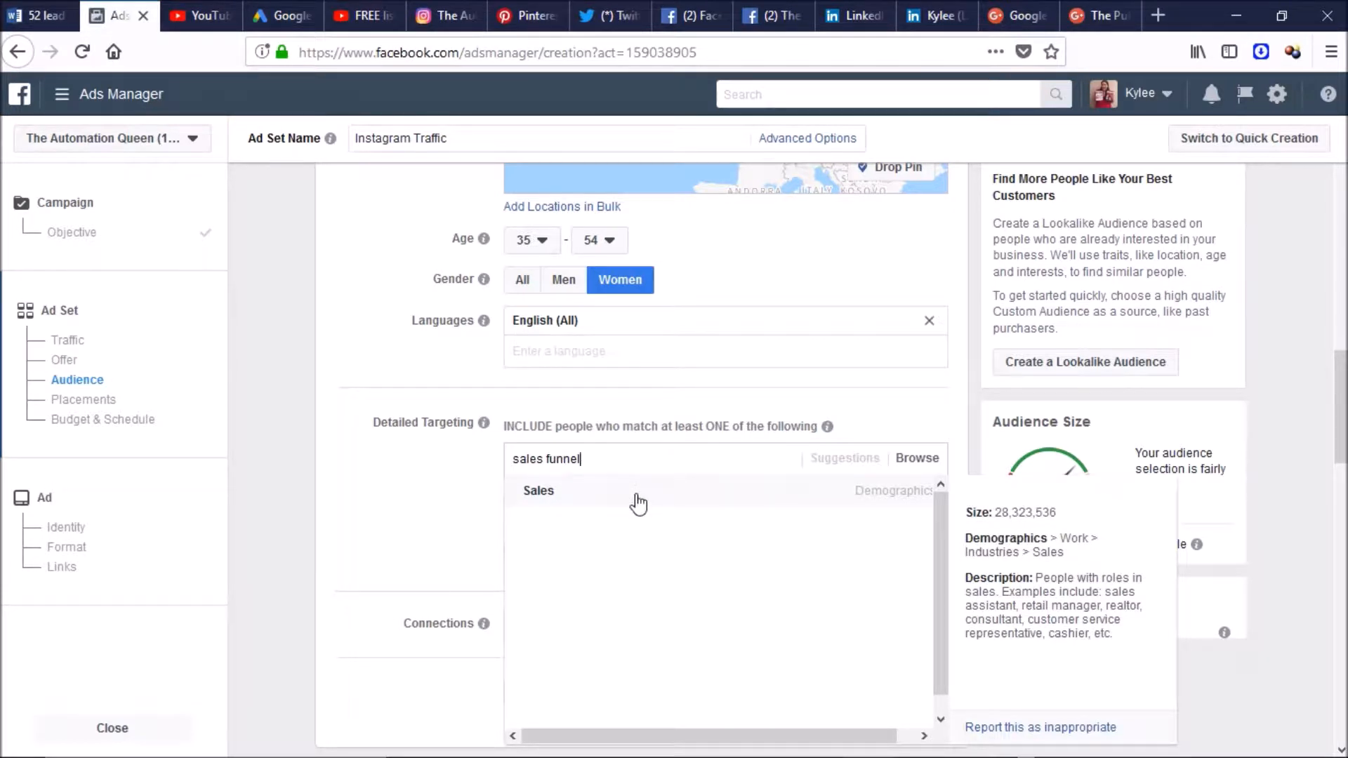
{"action": "left_click_drag", "start_coordinate": [597, 460], "coordinate": [430, 462]}
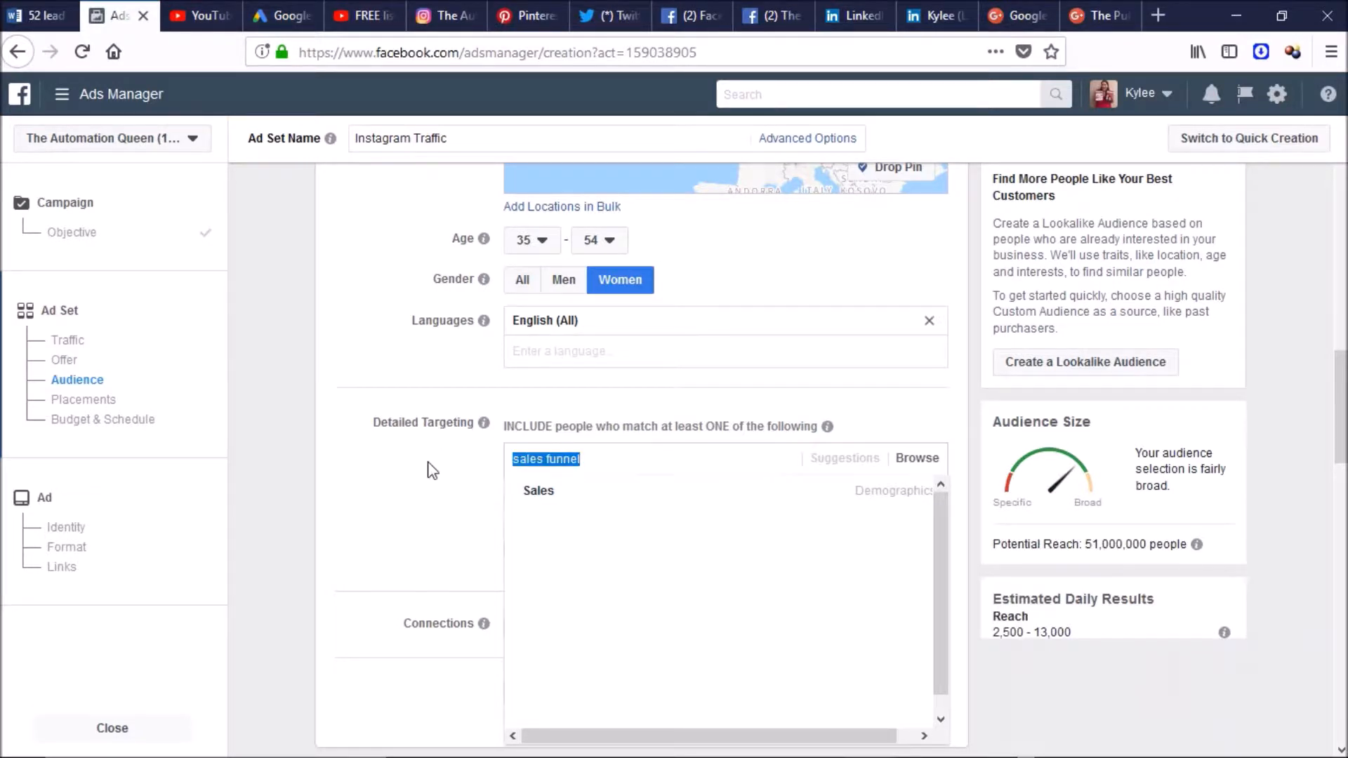
{"action": "key", "text": "BackSpace"}
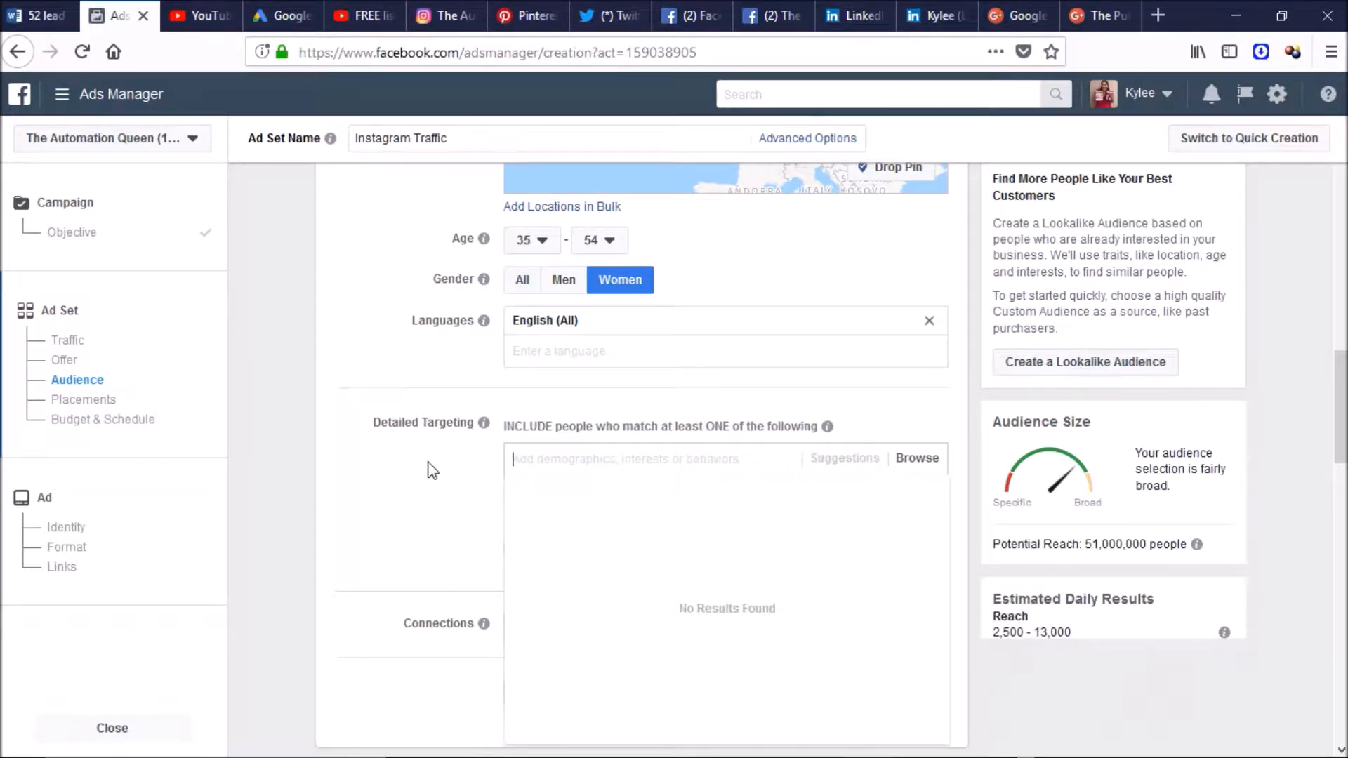
{"action": "type", "text": "landing pages"}
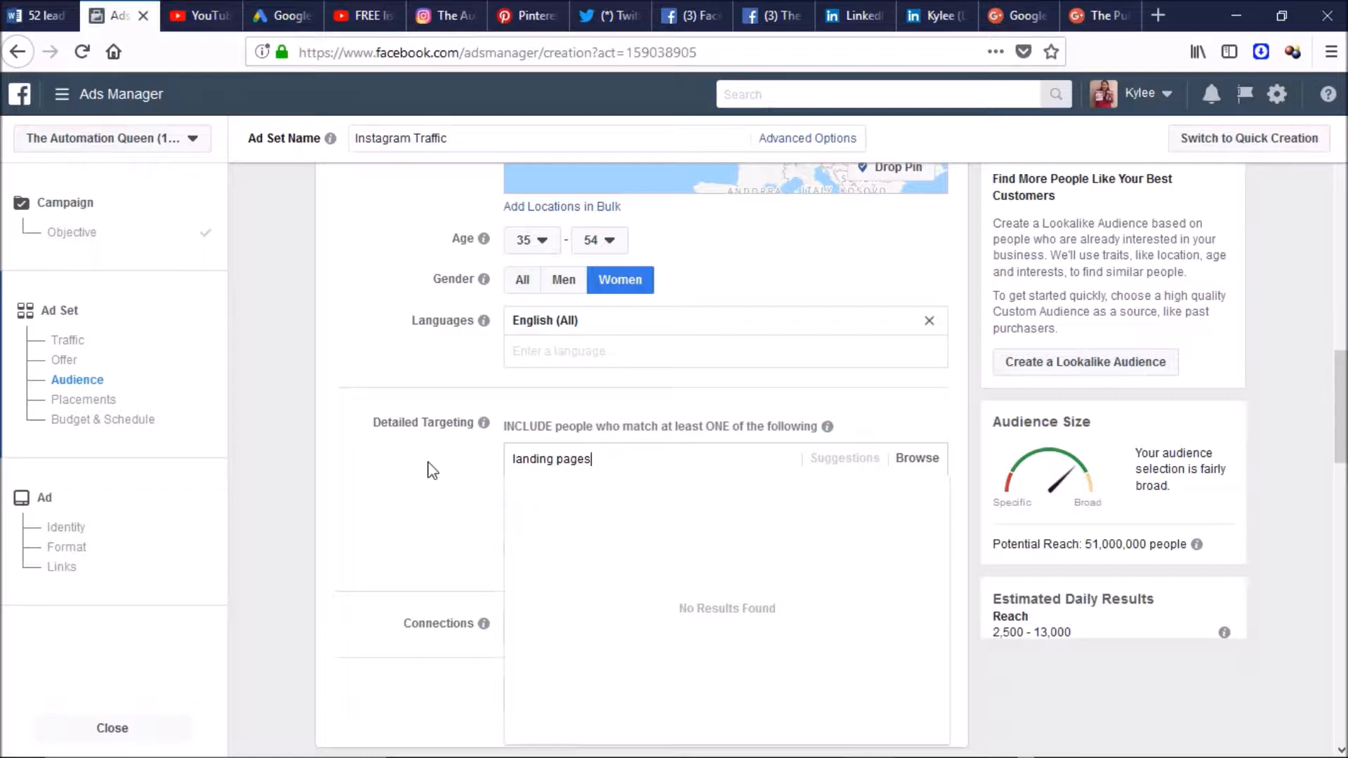
{"action": "left_click_drag", "start_coordinate": [613, 462], "coordinate": [447, 441]}
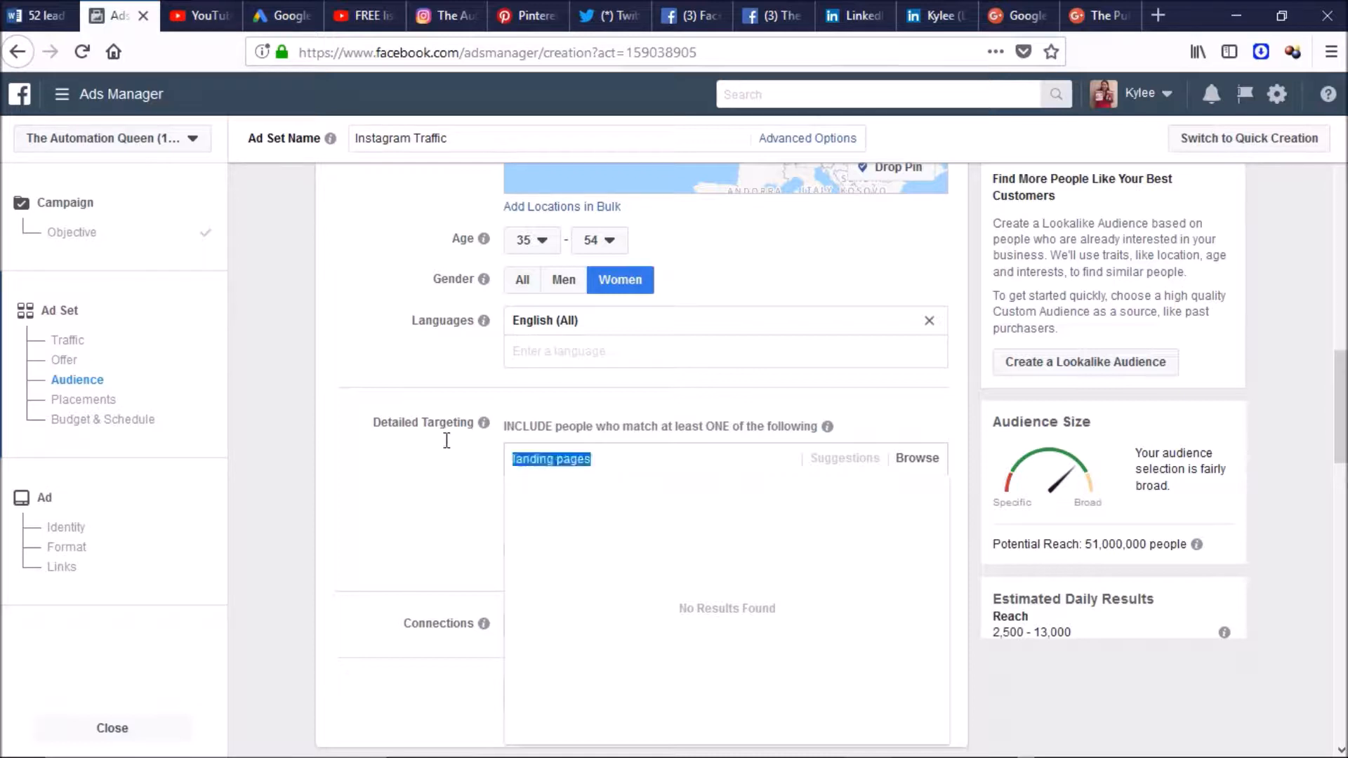
{"action": "type", "text": "video marketing"}
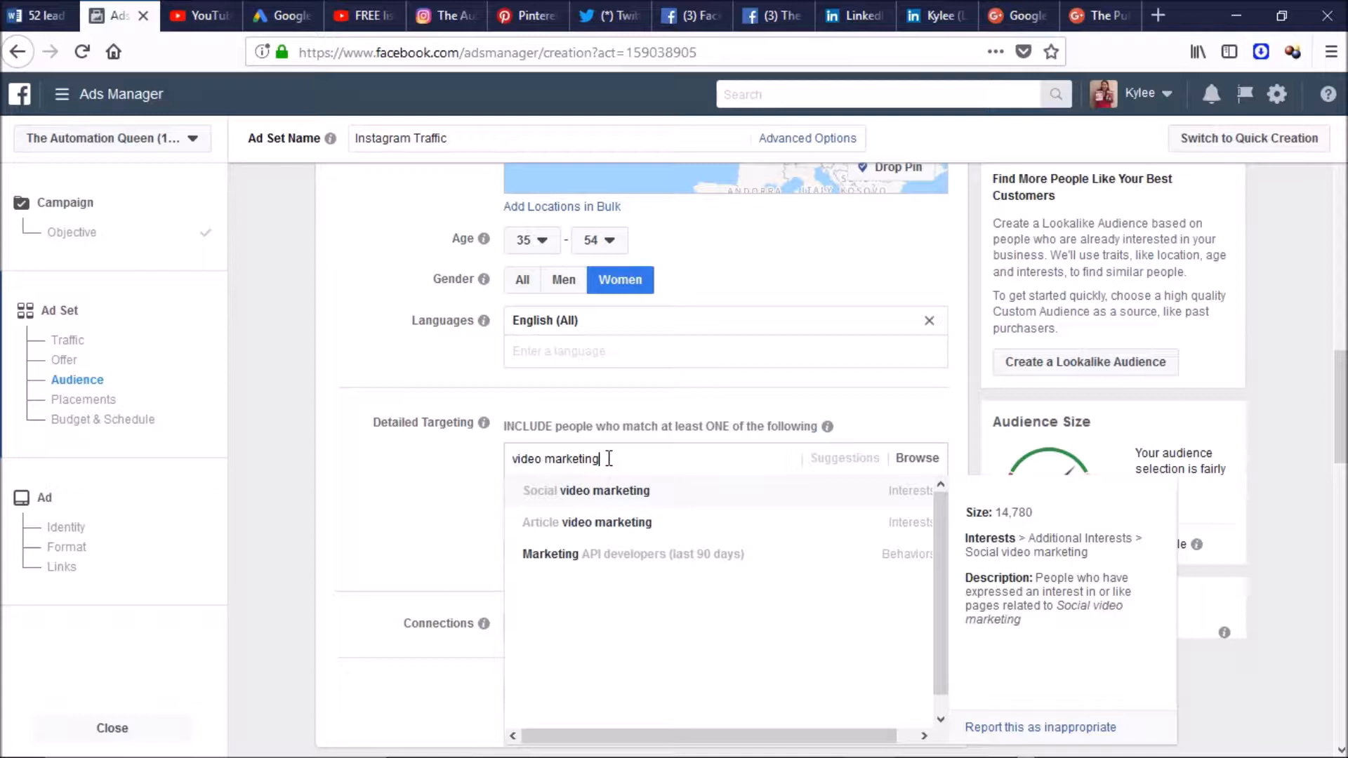
Add the Landing page and Autoresponder interests to the included detailed targeting
{"action": "left_click_drag", "start_coordinate": [609, 458], "coordinate": [481, 454]}
{"action": "type", "text": "landing page"}
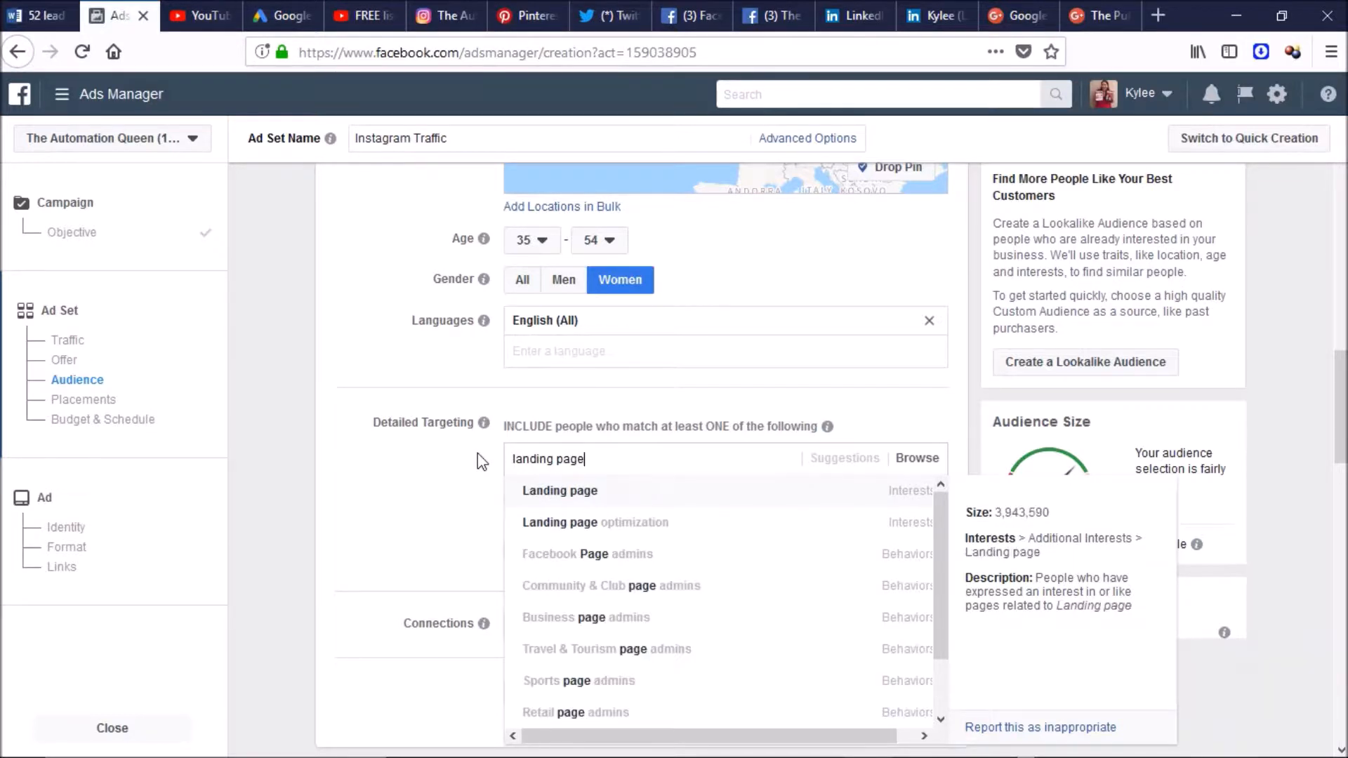
{"action": "left_click", "coordinate": [558, 497]}
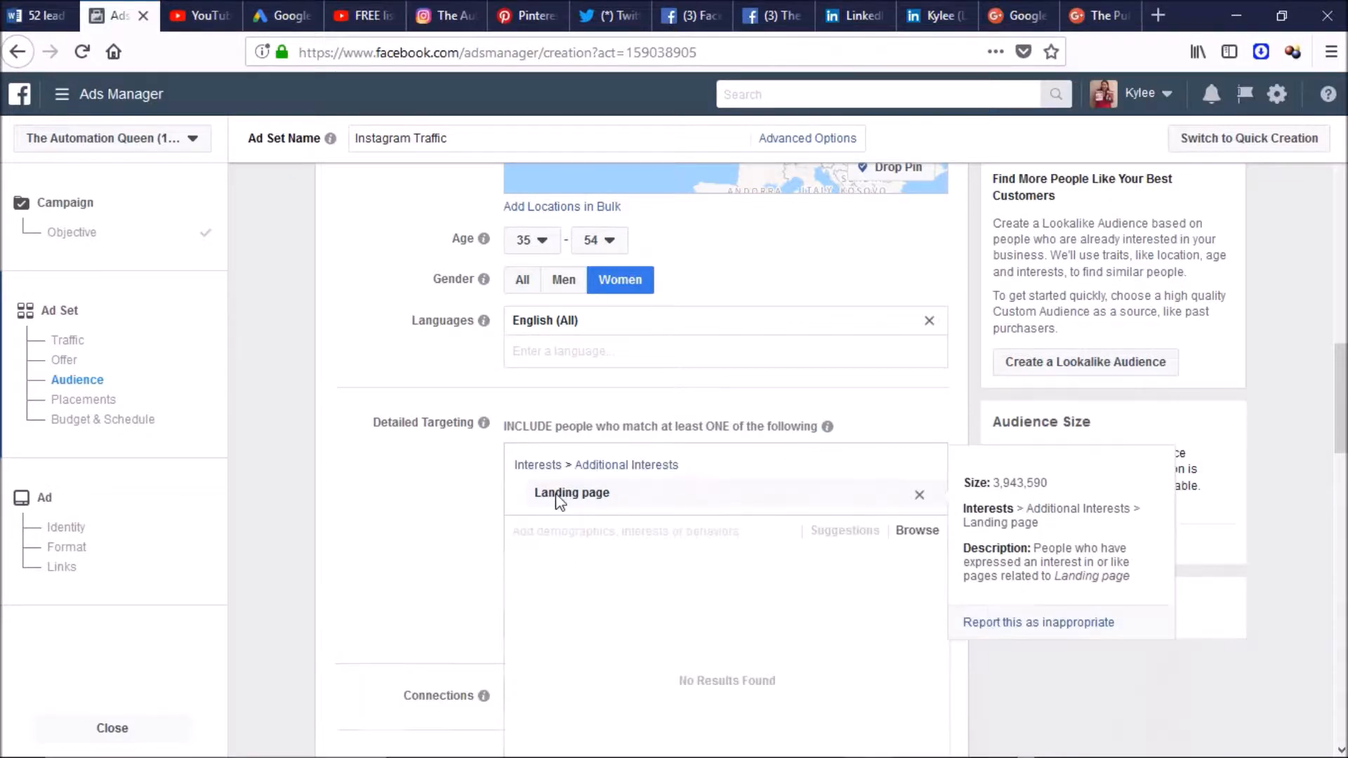
{"action": "type", "text": "autoresponder"}
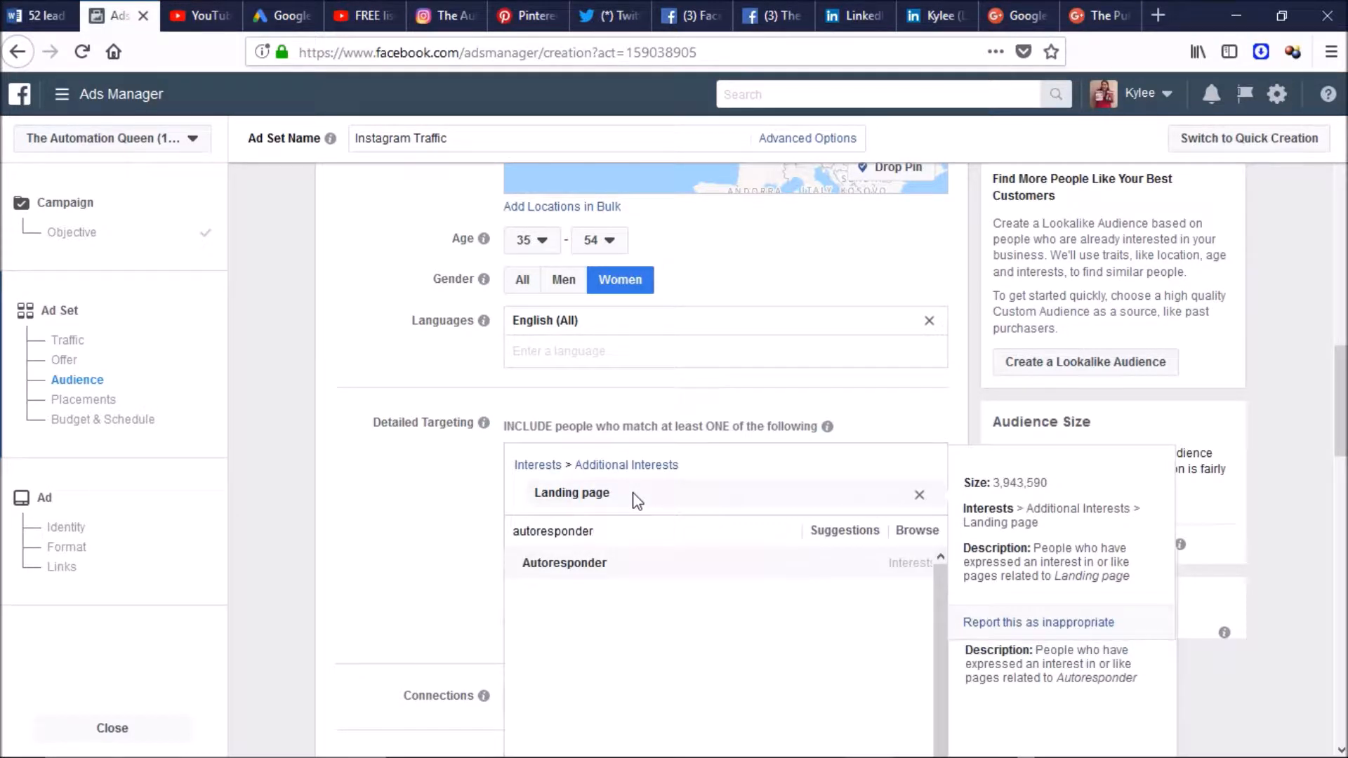
{"action": "left_click", "coordinate": [577, 567]}
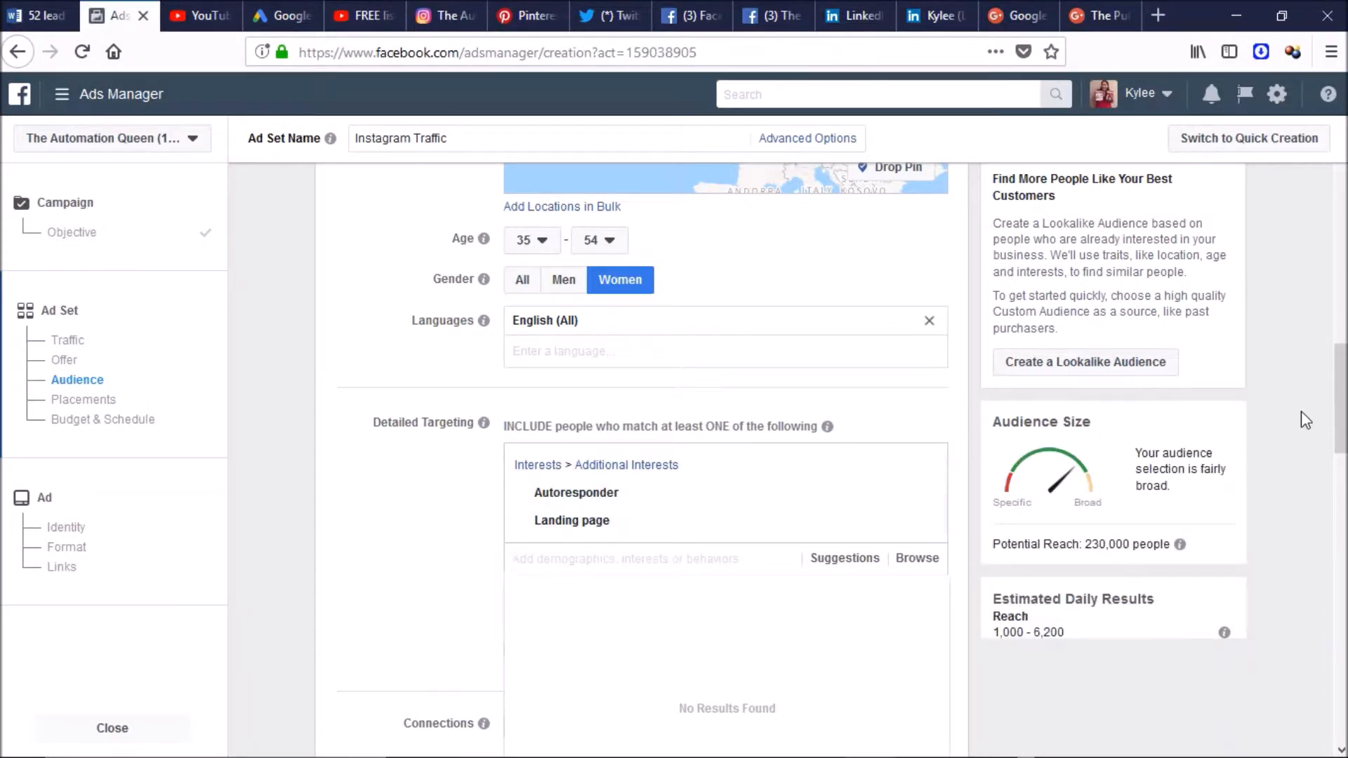
Check the available connection types without adding one, and save the audience under the name The Automation Queen
{"action": "left_click_drag", "start_coordinate": [1342, 394], "coordinate": [1342, 434]}
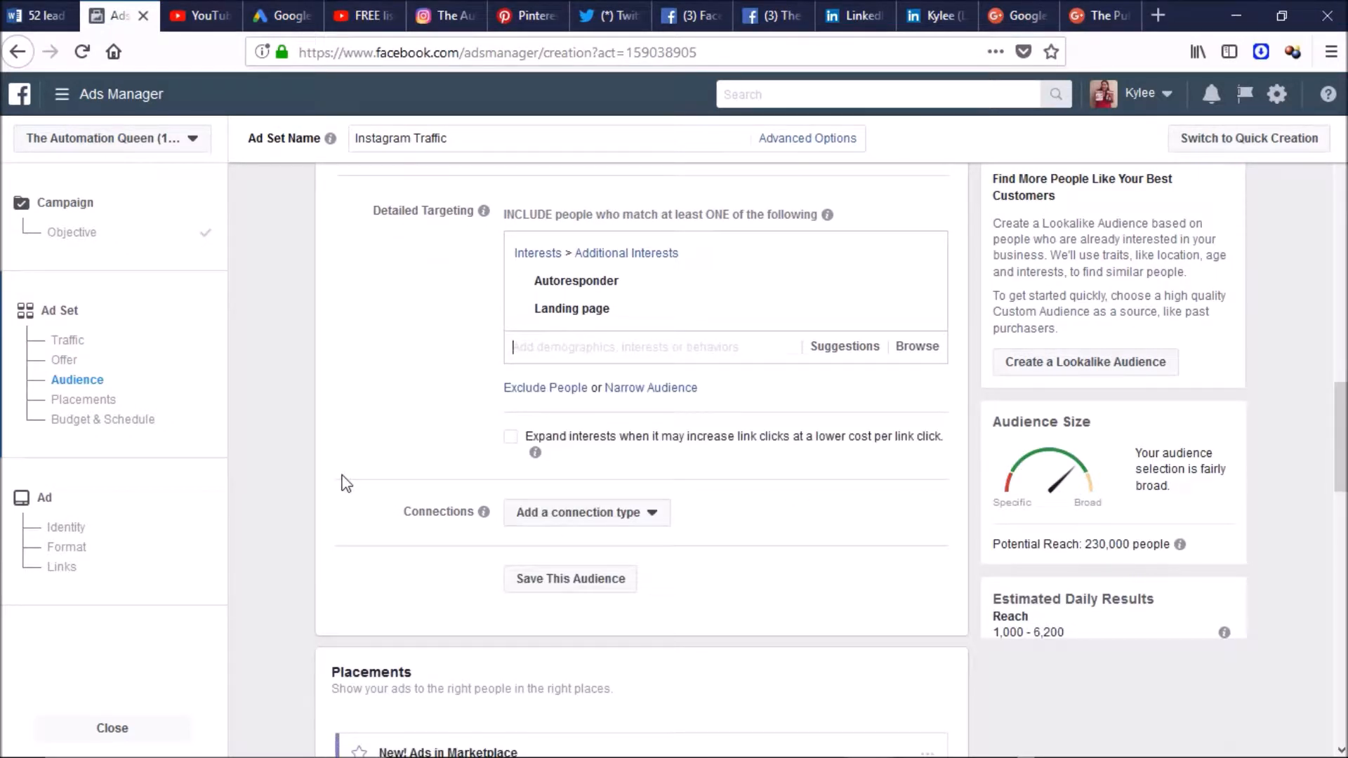
{"action": "left_click", "coordinate": [581, 518]}
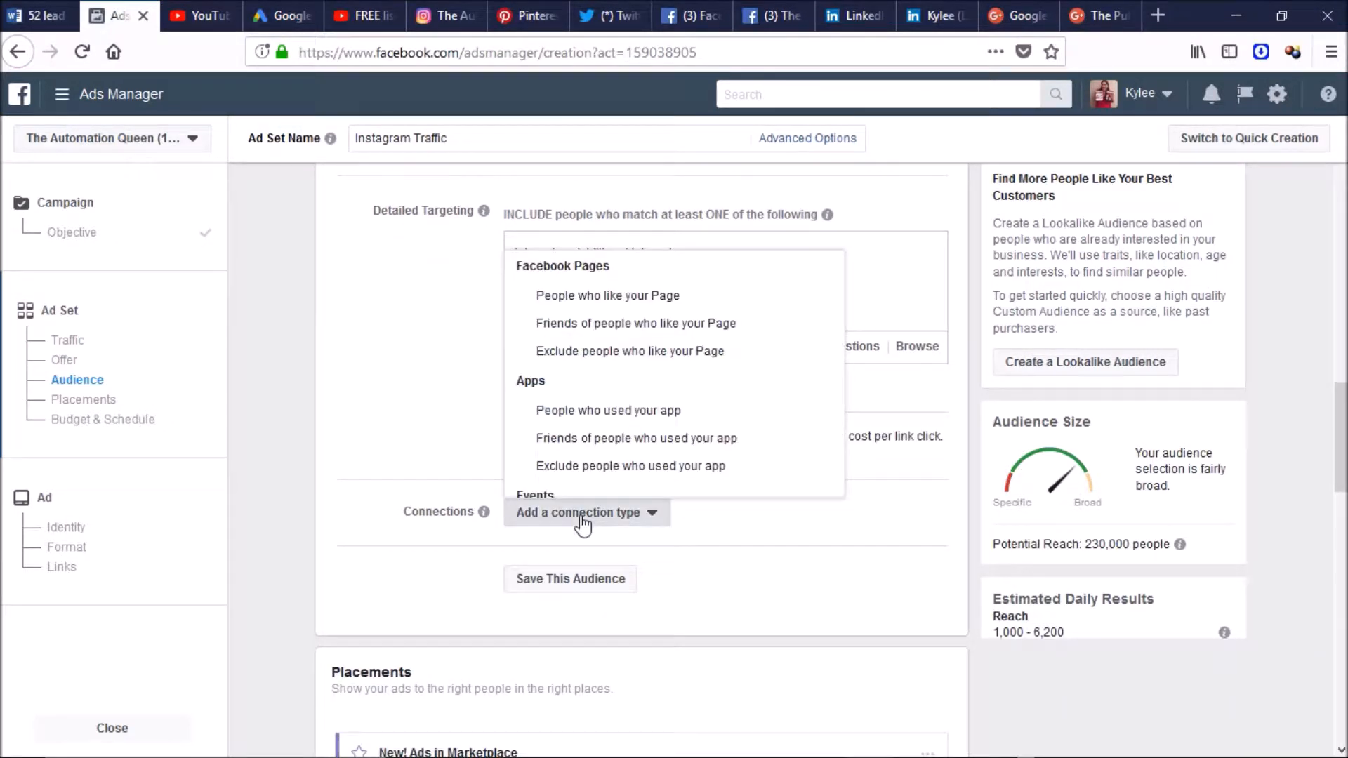
{"action": "left_click", "coordinate": [393, 438]}
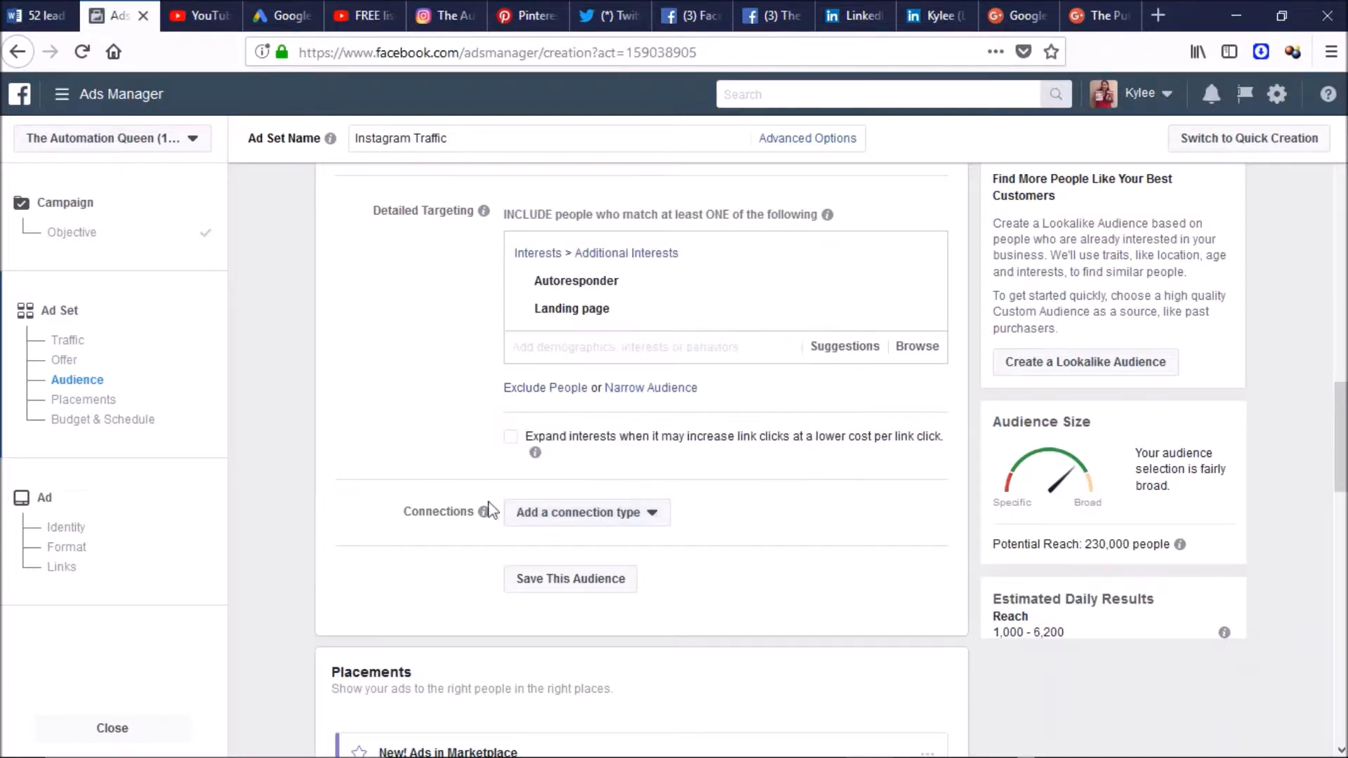
{"action": "left_click", "coordinate": [577, 592]}
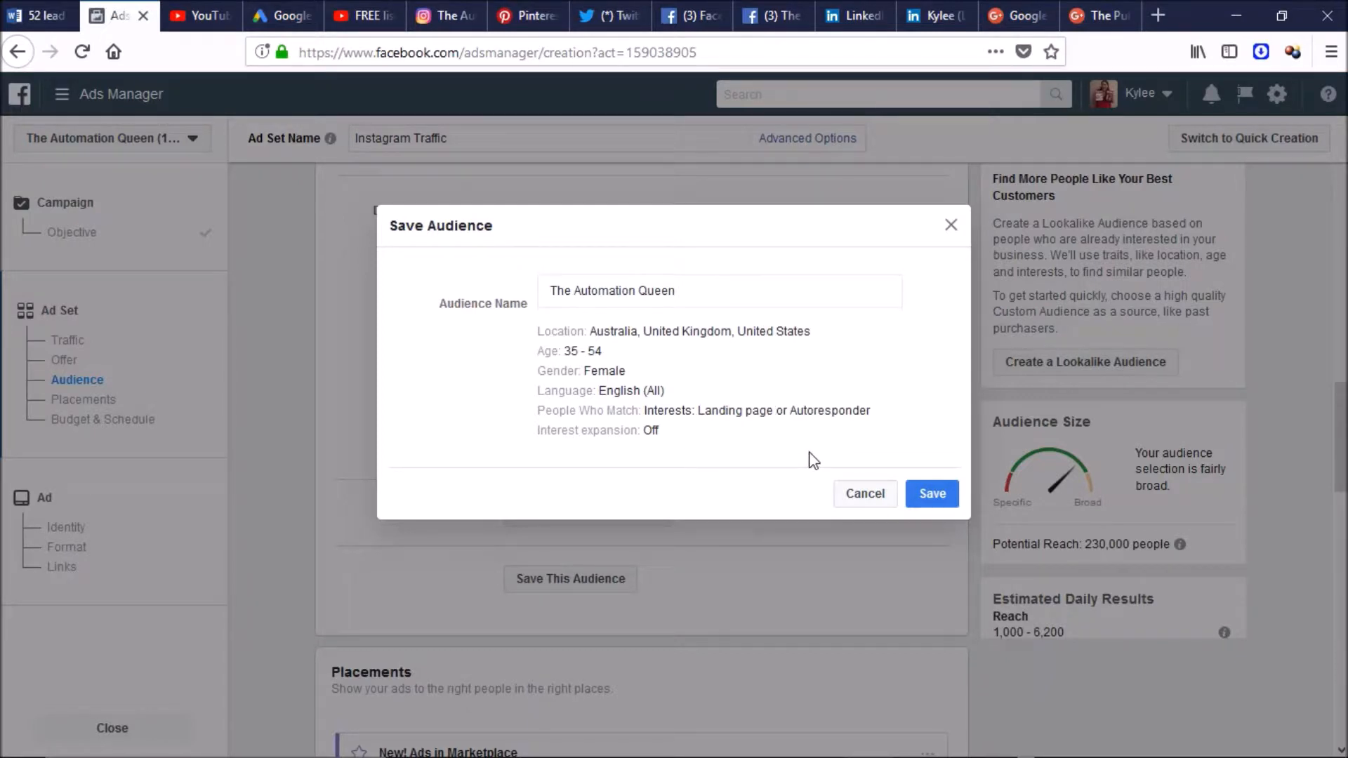
{"action": "left_click", "coordinate": [923, 500]}
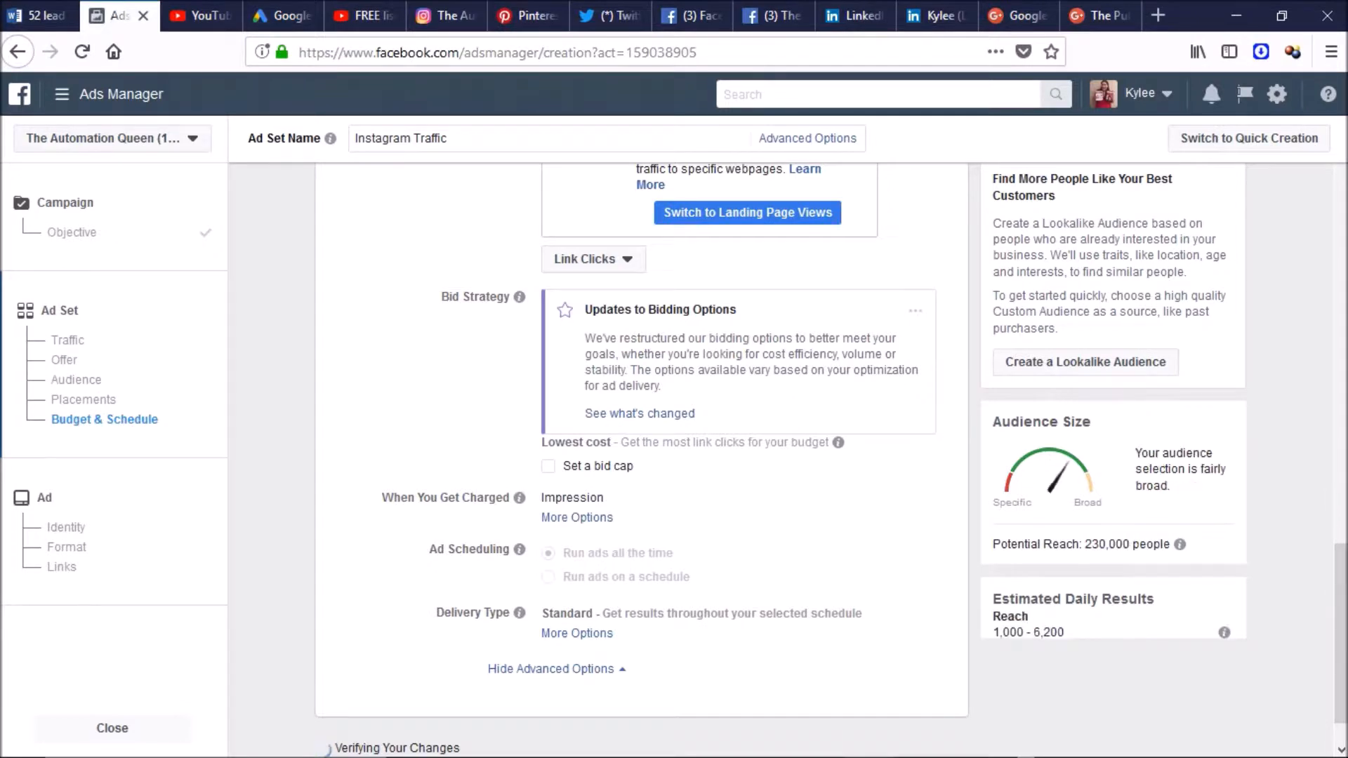
Switch the ad set's placements from automatic to Edit Placements
{"action": "left_click_drag", "start_coordinate": [1346, 695], "coordinate": [1346, 612]}
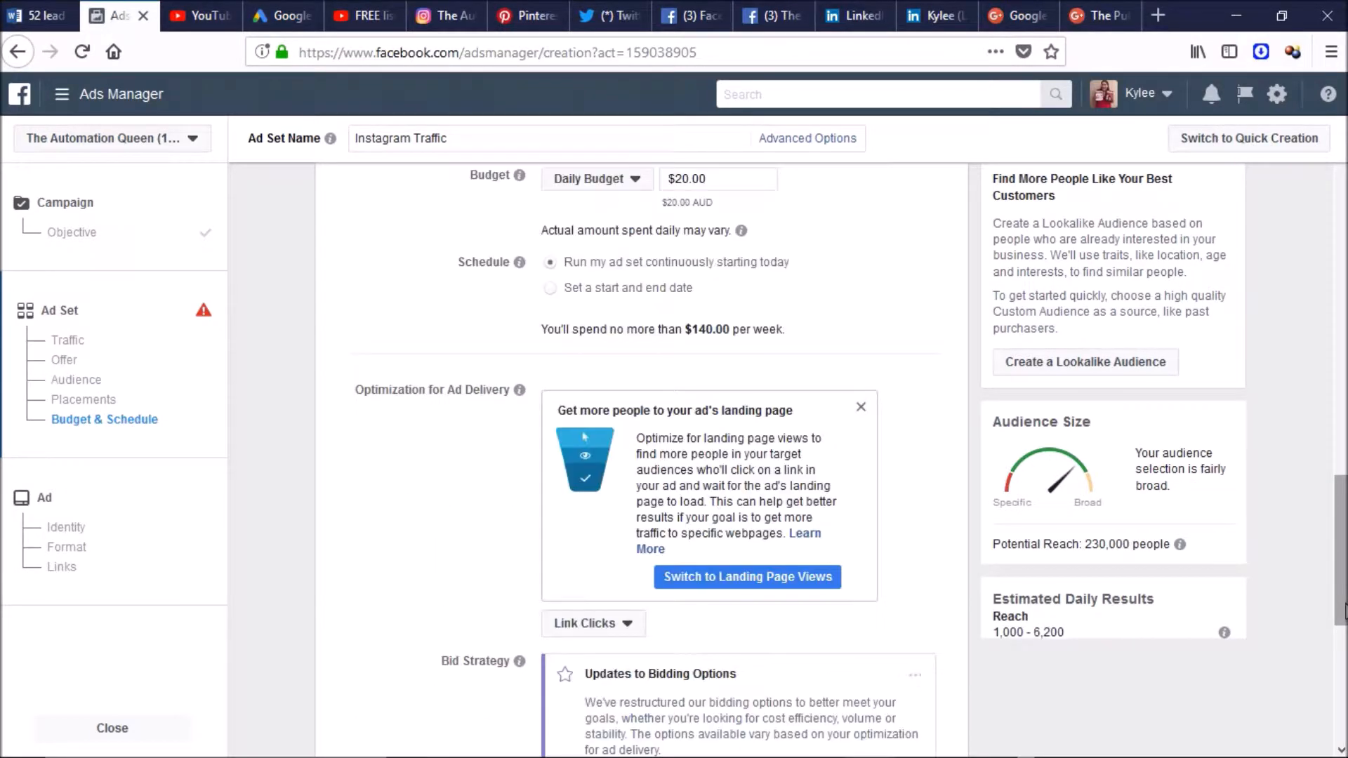
{"action": "left_click_drag", "start_coordinate": [1346, 606], "coordinate": [1304, 466]}
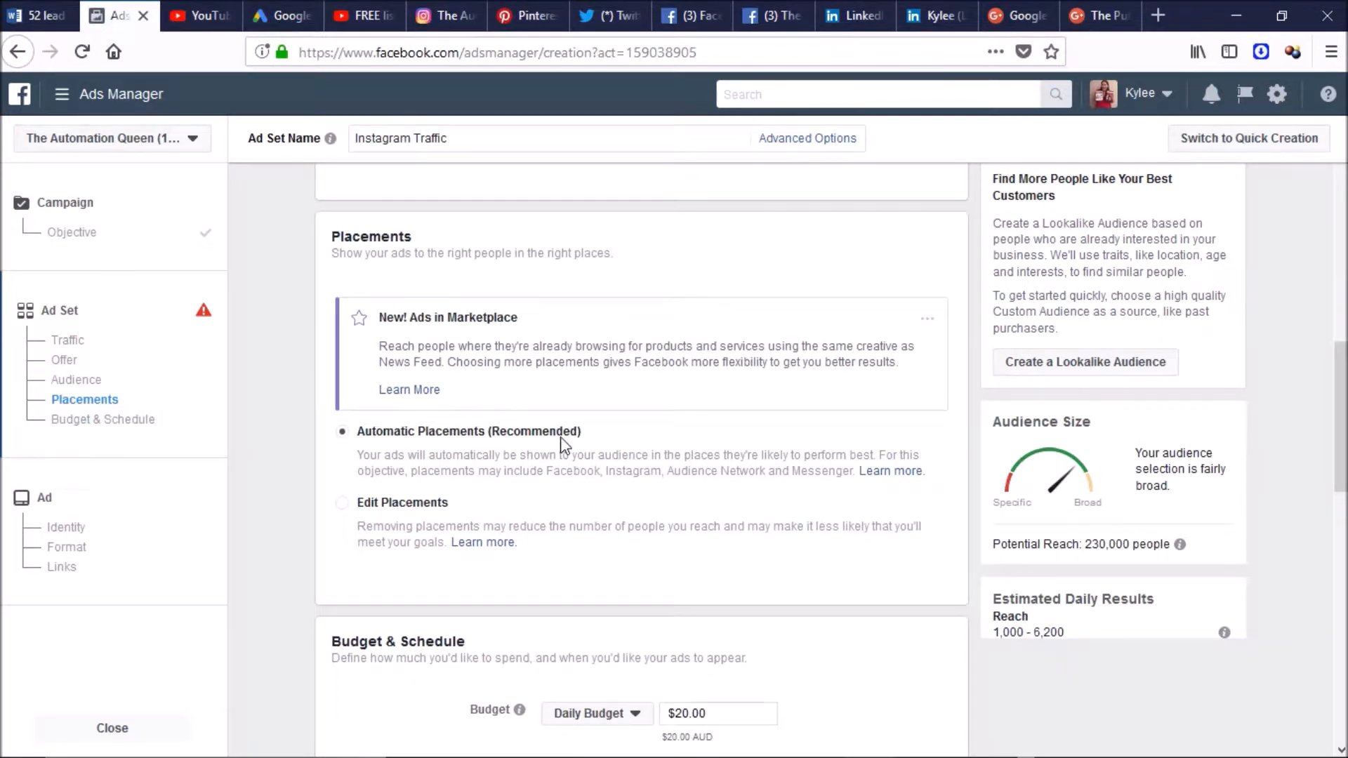
{"action": "left_click", "coordinate": [343, 506]}
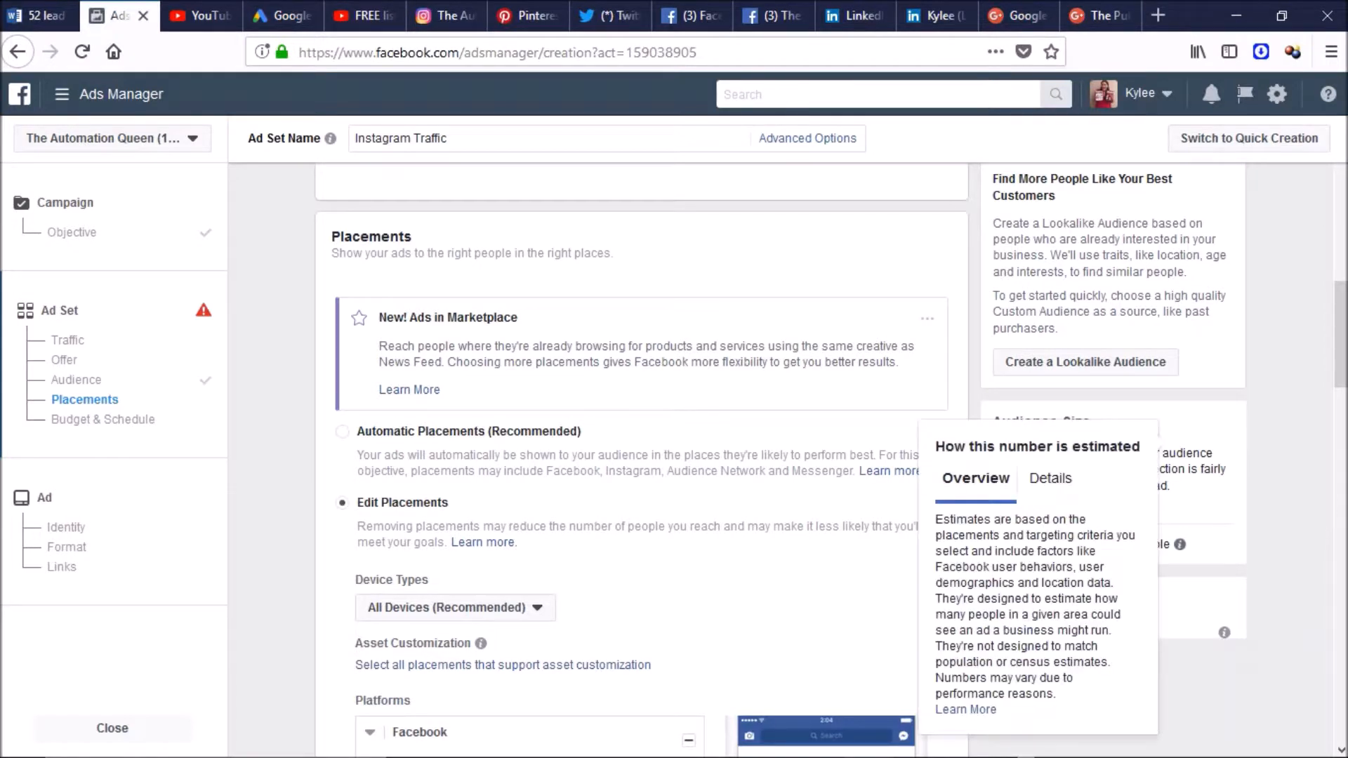
Exclude the Facebook Feeds, Instant Articles, Right Column and Marketplace placements and collapse the Facebook group
{"action": "scroll", "coordinate": [1329, 500], "scroll_direction": "down", "scroll_amount": 5}
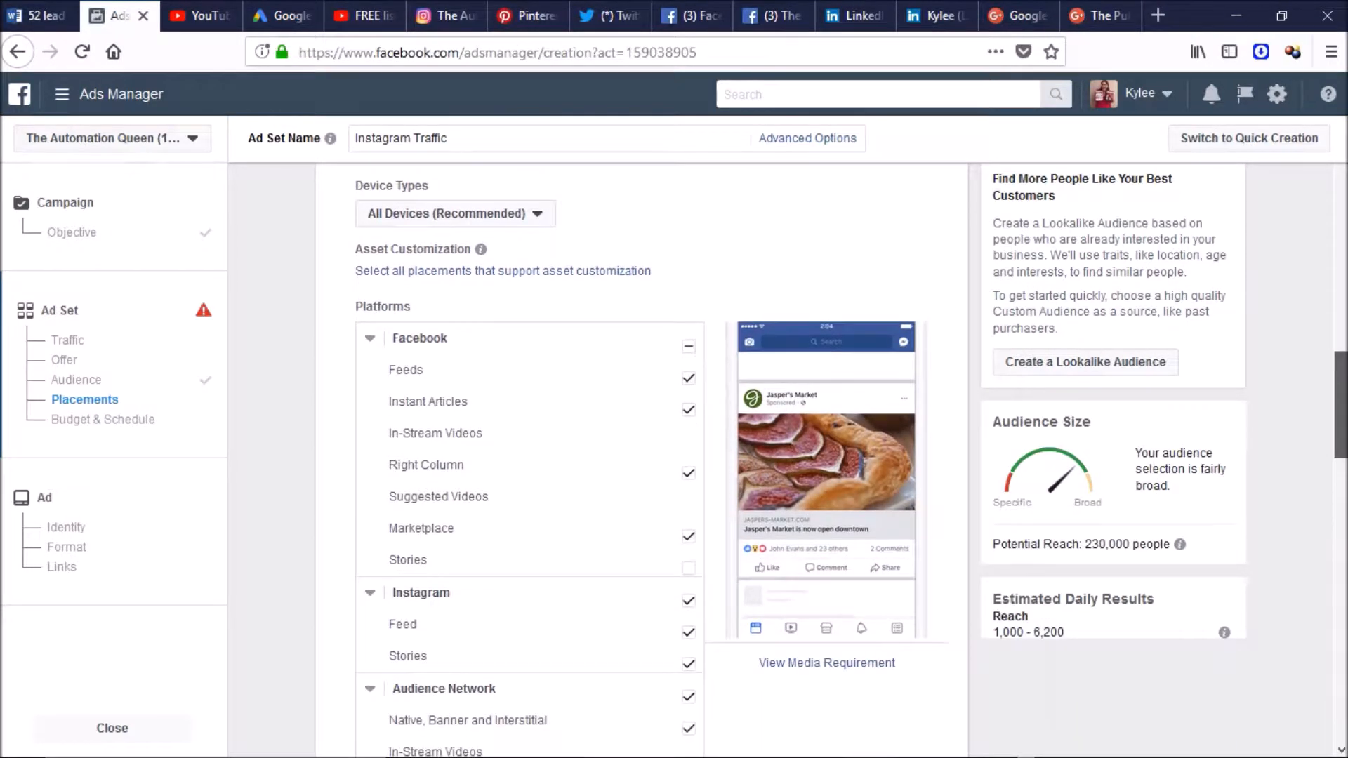
{"action": "scroll", "coordinate": [1334, 408], "scroll_direction": "down", "scroll_amount": 1}
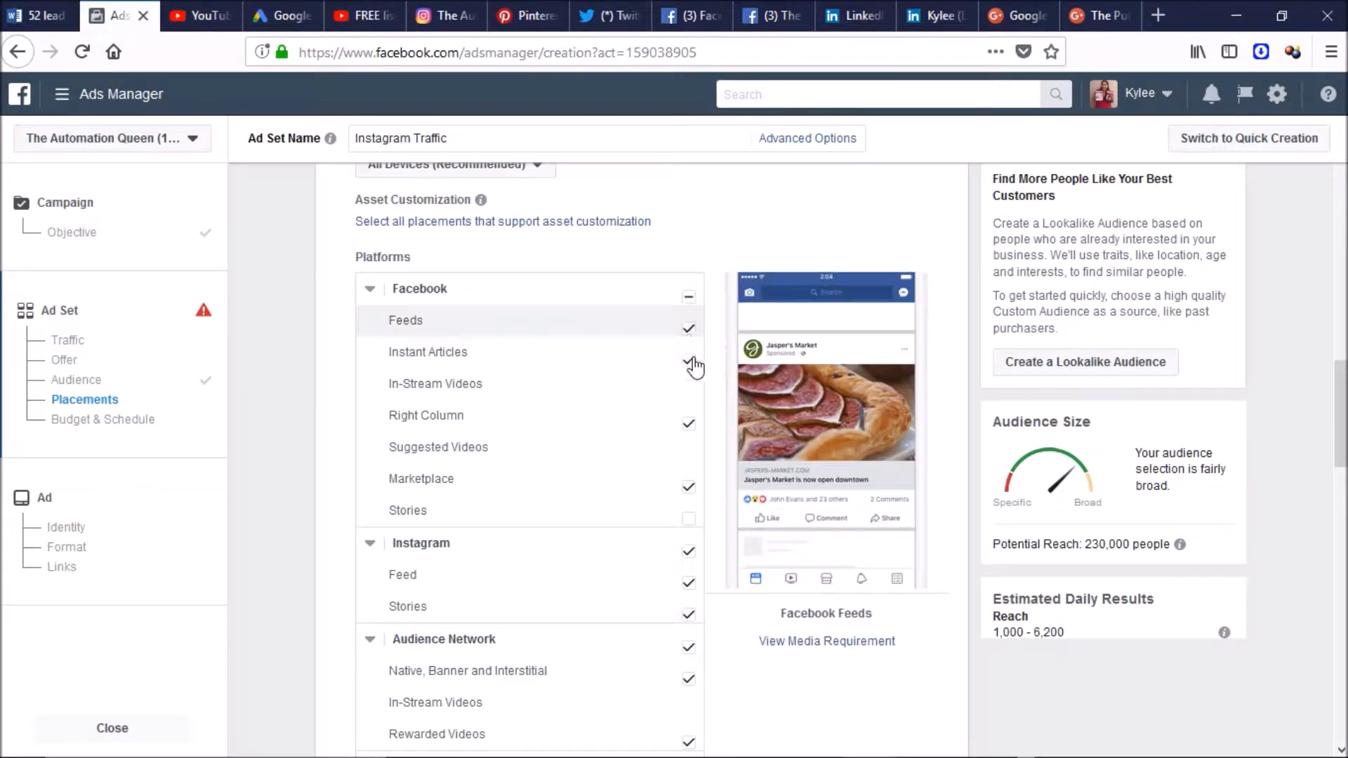
{"action": "left_click", "coordinate": [689, 330]}
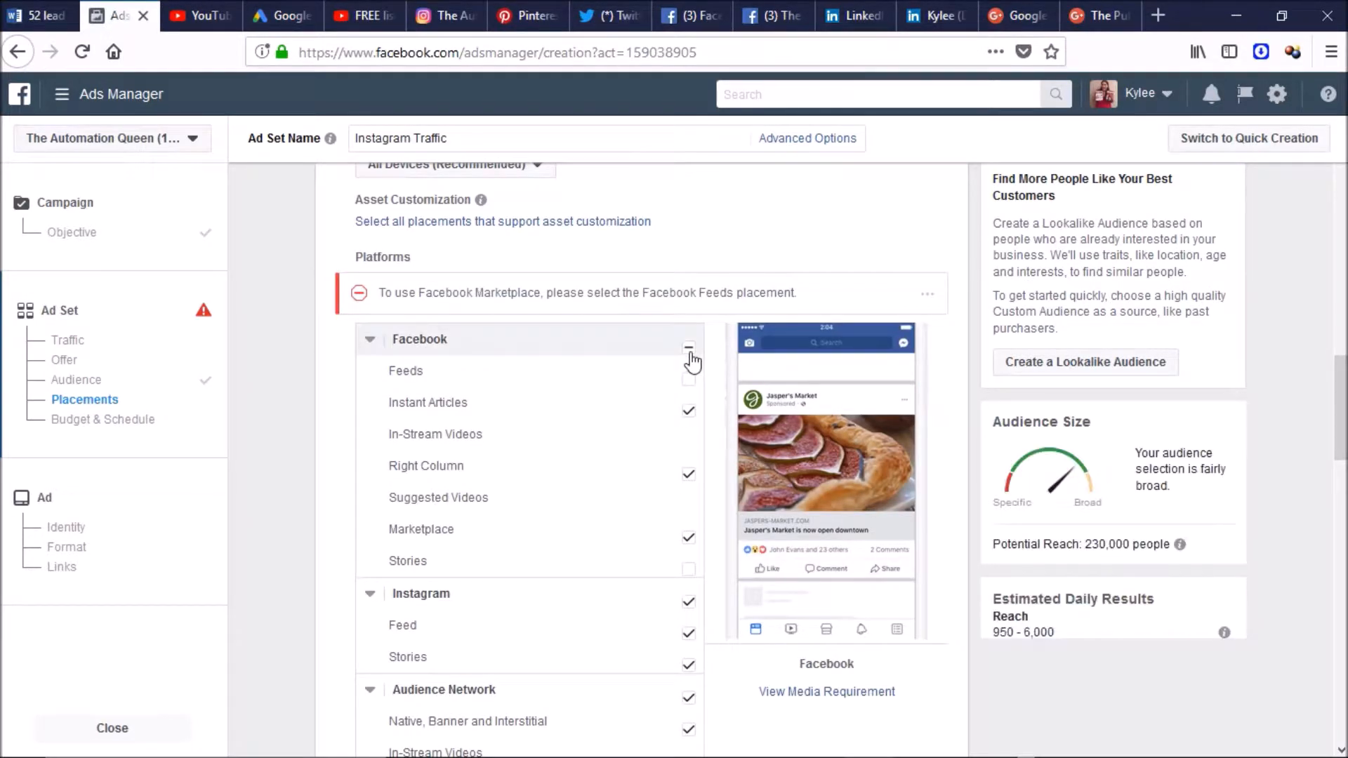
{"action": "left_click", "coordinate": [689, 411]}
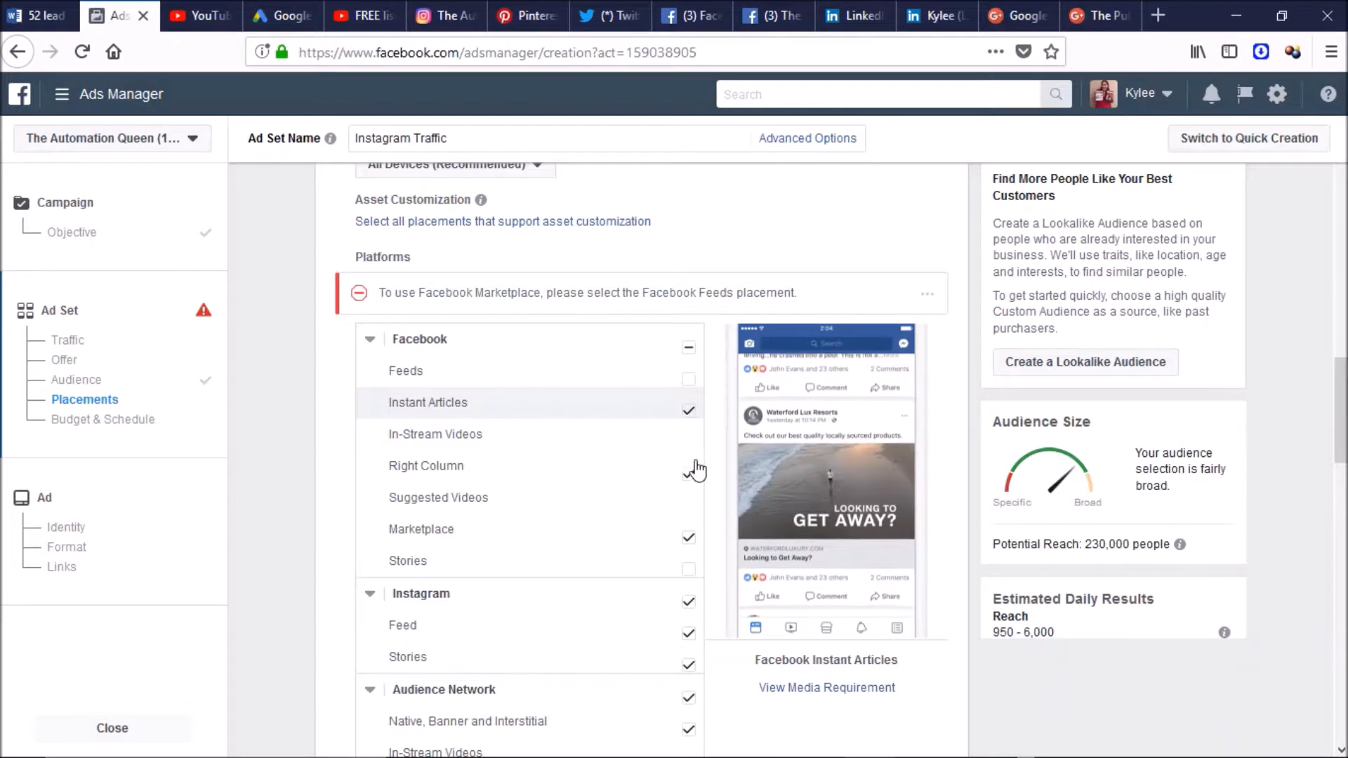
{"action": "left_click", "coordinate": [691, 476]}
{"action": "left_click", "coordinate": [691, 538]}
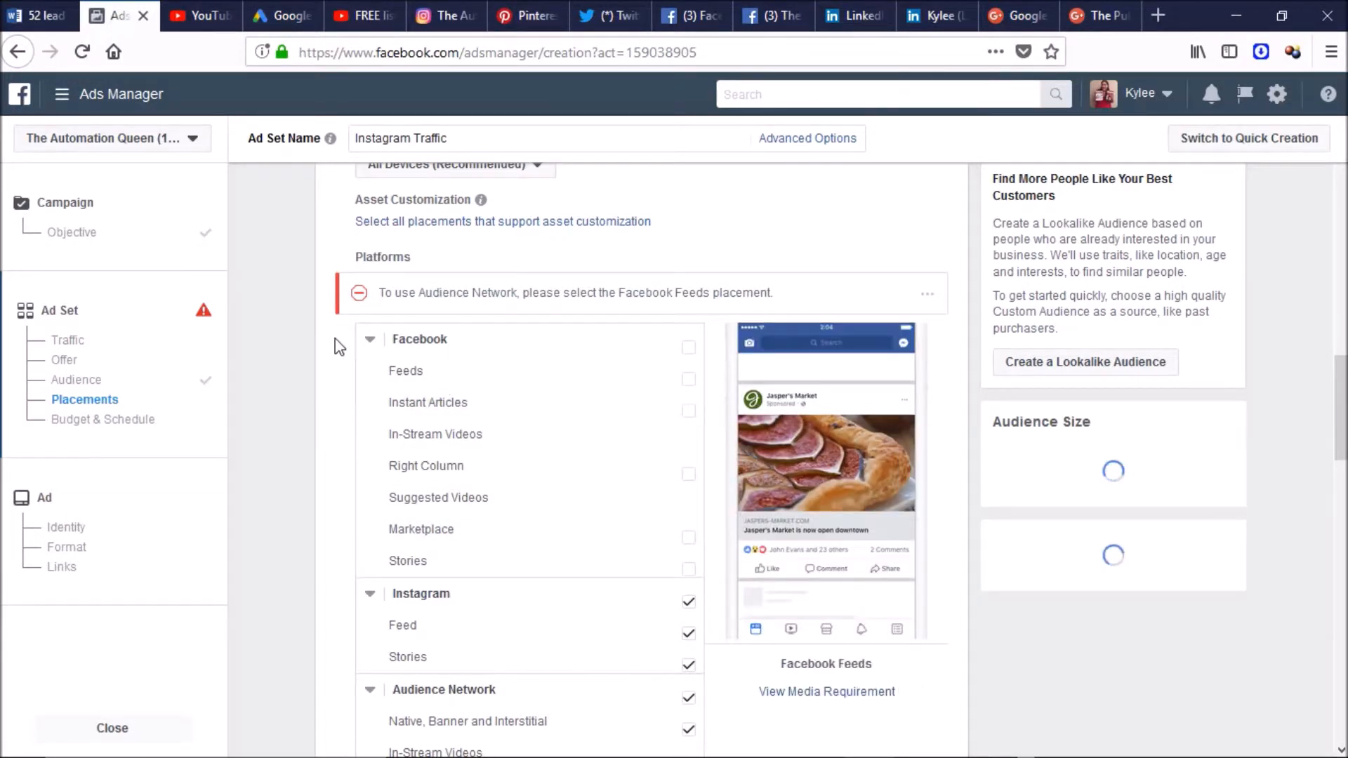
{"action": "left_click", "coordinate": [368, 344]}
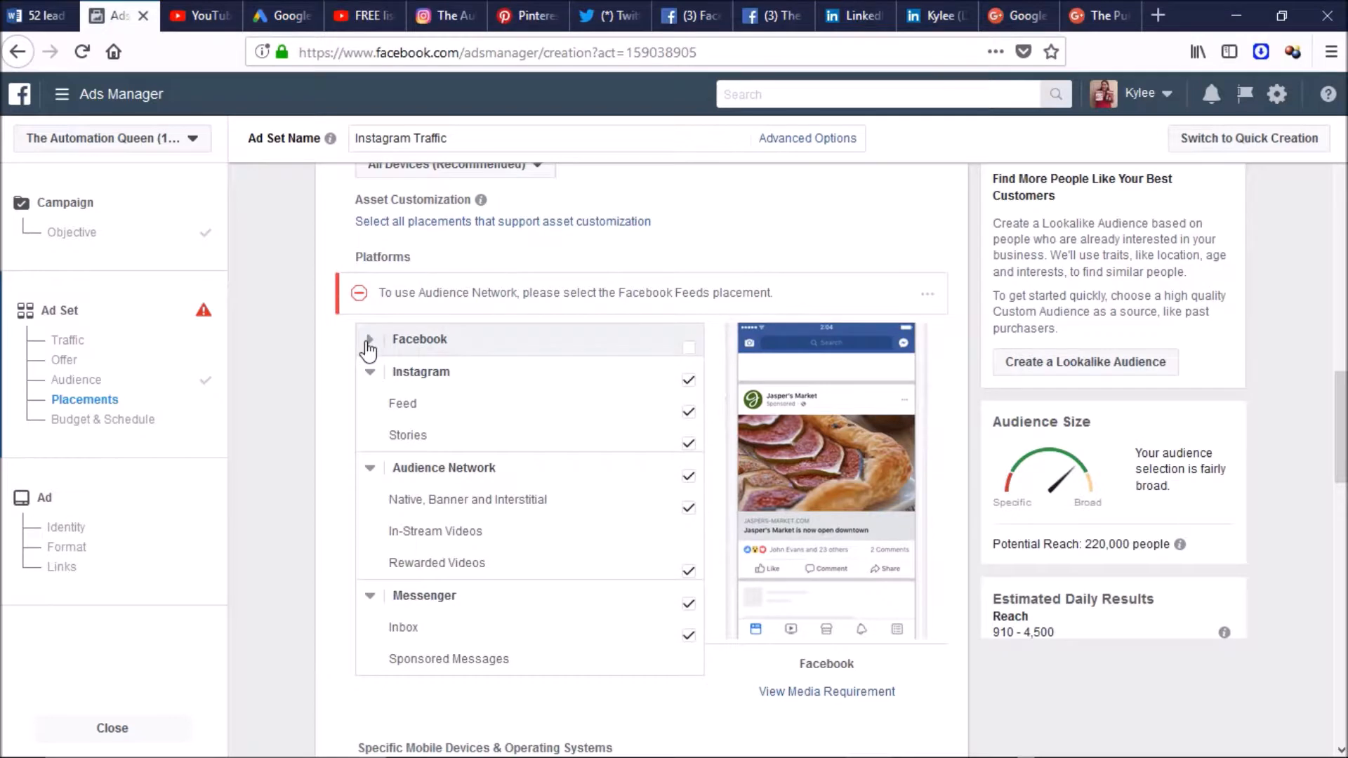
Exclude all Messenger and Audience Network placements and collapse both groups, keeping Instagram Feed and Stories
{"action": "left_click", "coordinate": [690, 605]}
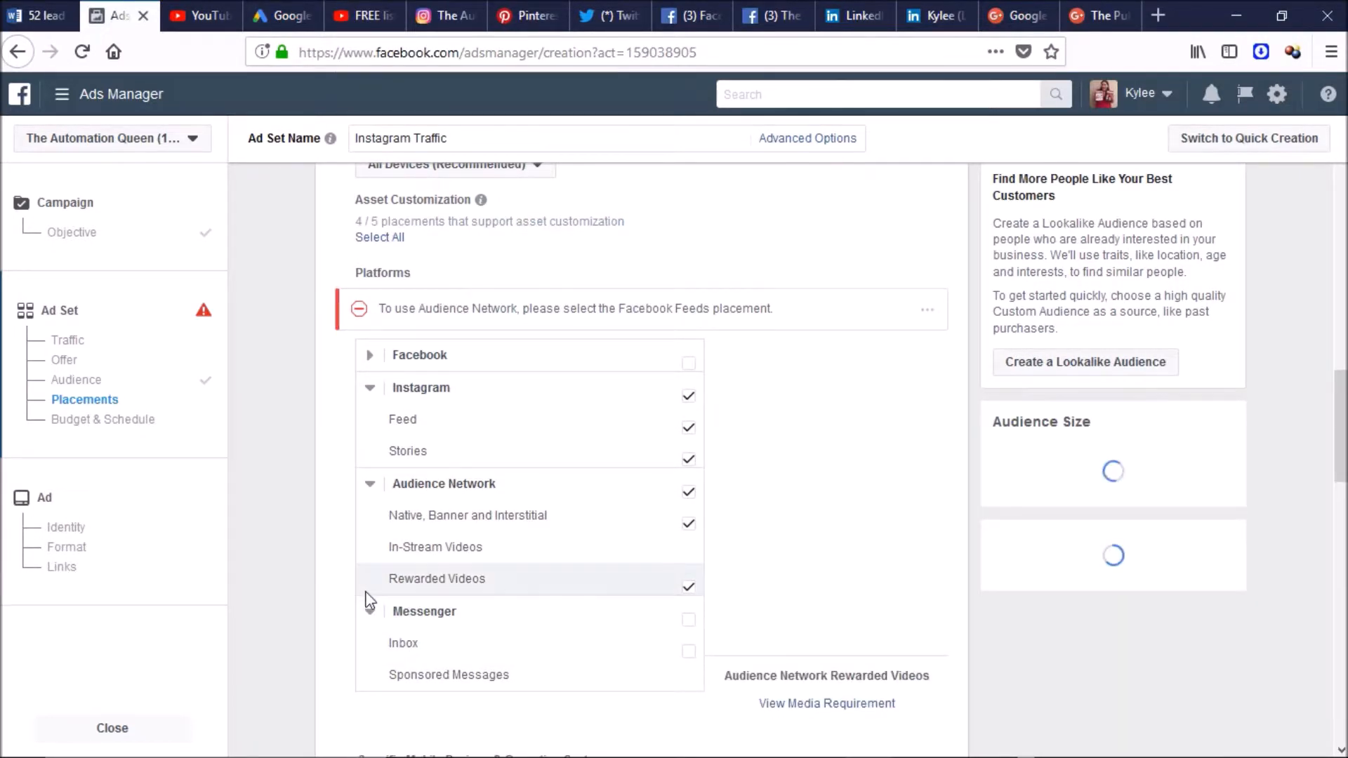
{"action": "left_click", "coordinate": [368, 613]}
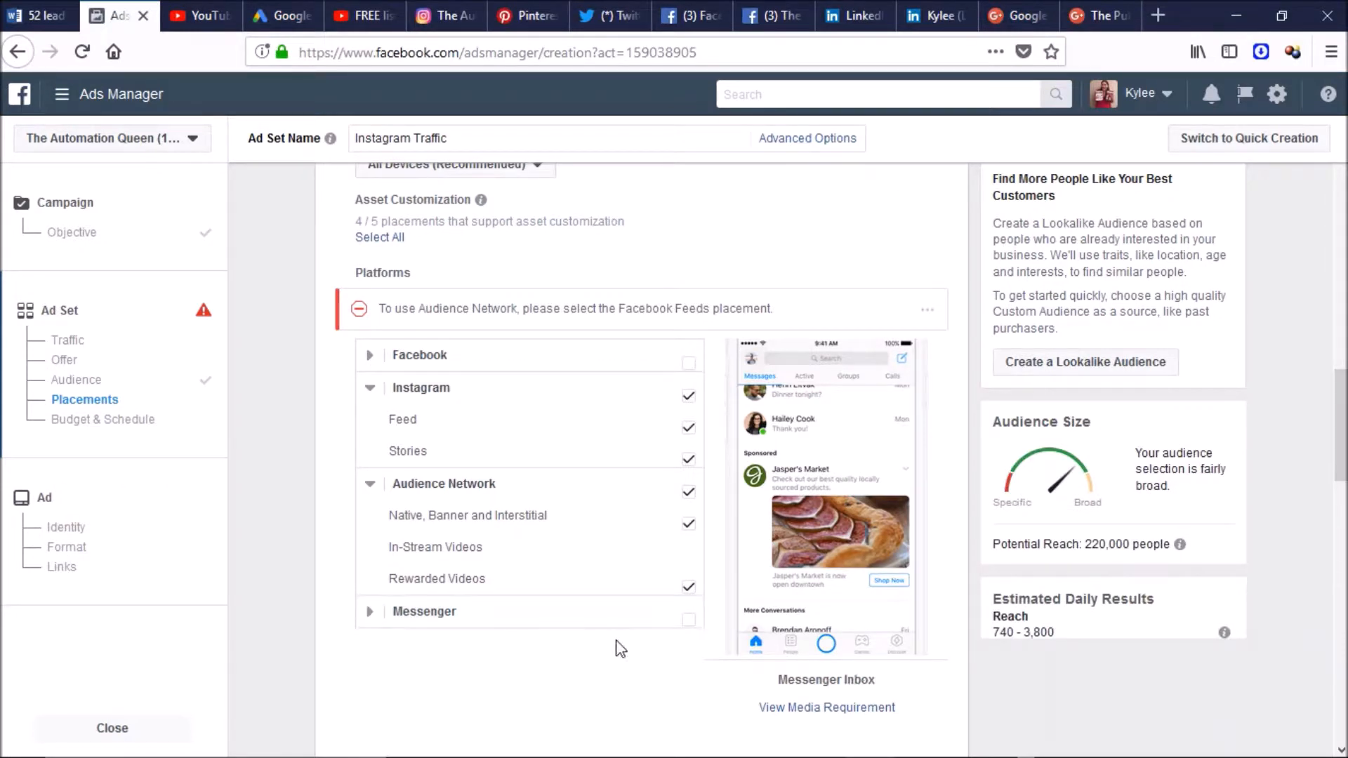
{"action": "left_click", "coordinate": [689, 590]}
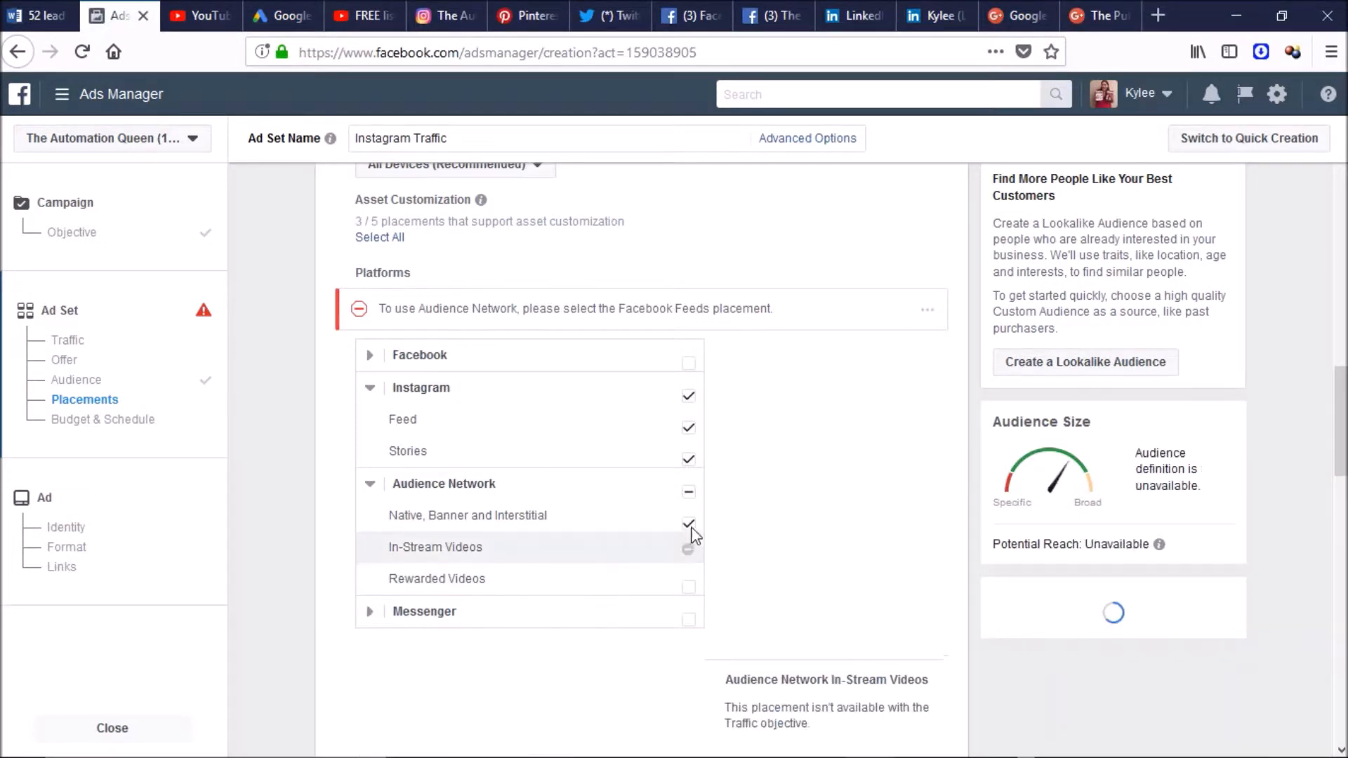
{"action": "left_click", "coordinate": [689, 524]}
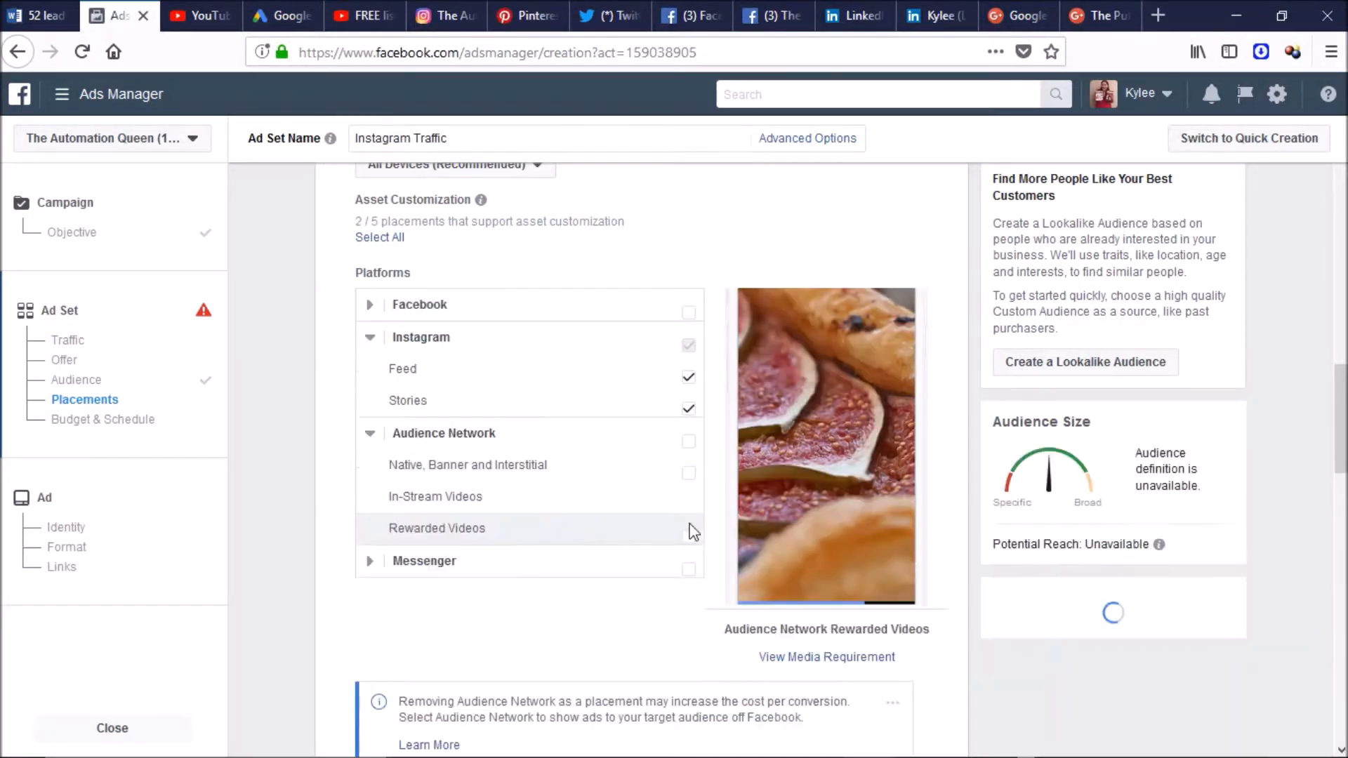
{"action": "left_click", "coordinate": [369, 440]}
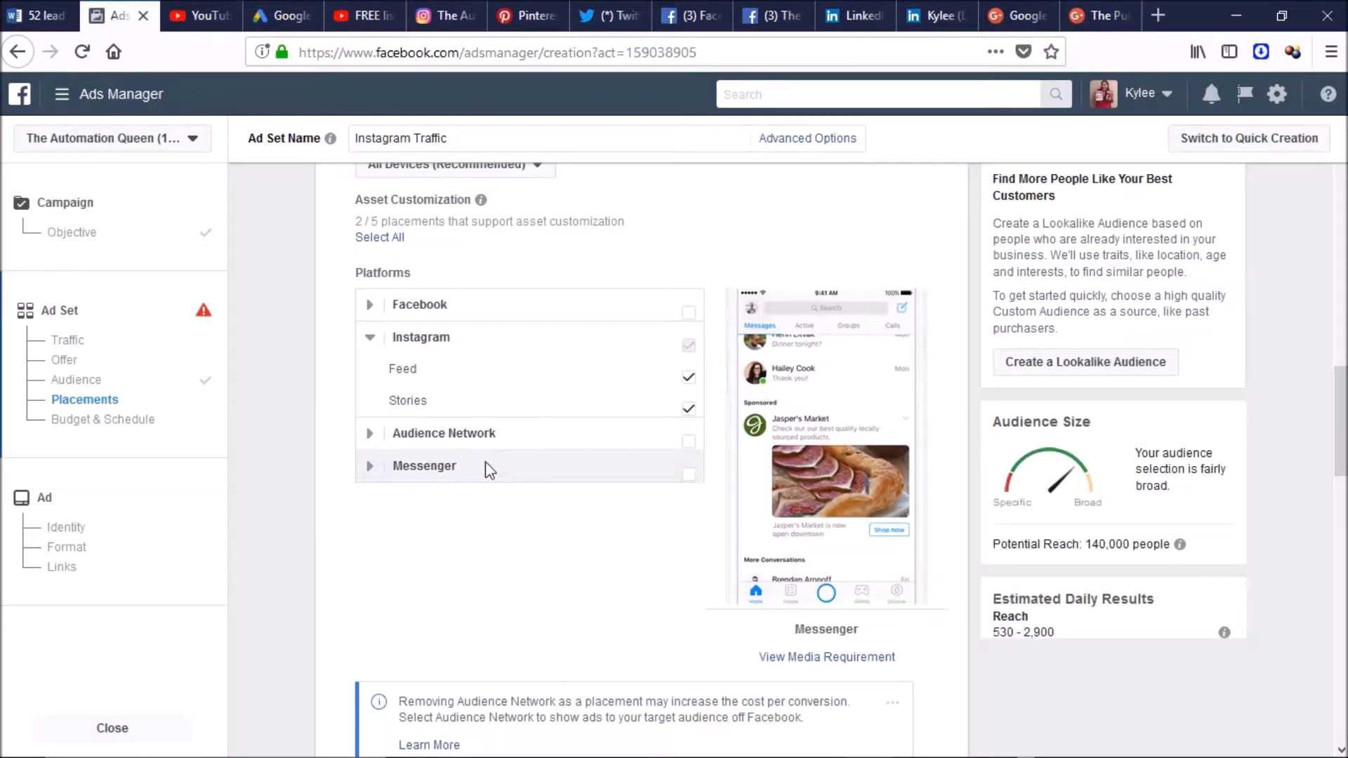
Set the ad set's daily budget to $5.00, leaving it running continuously from today
{"action": "scroll", "coordinate": [632, 456], "scroll_direction": "down", "scroll_amount": 4}
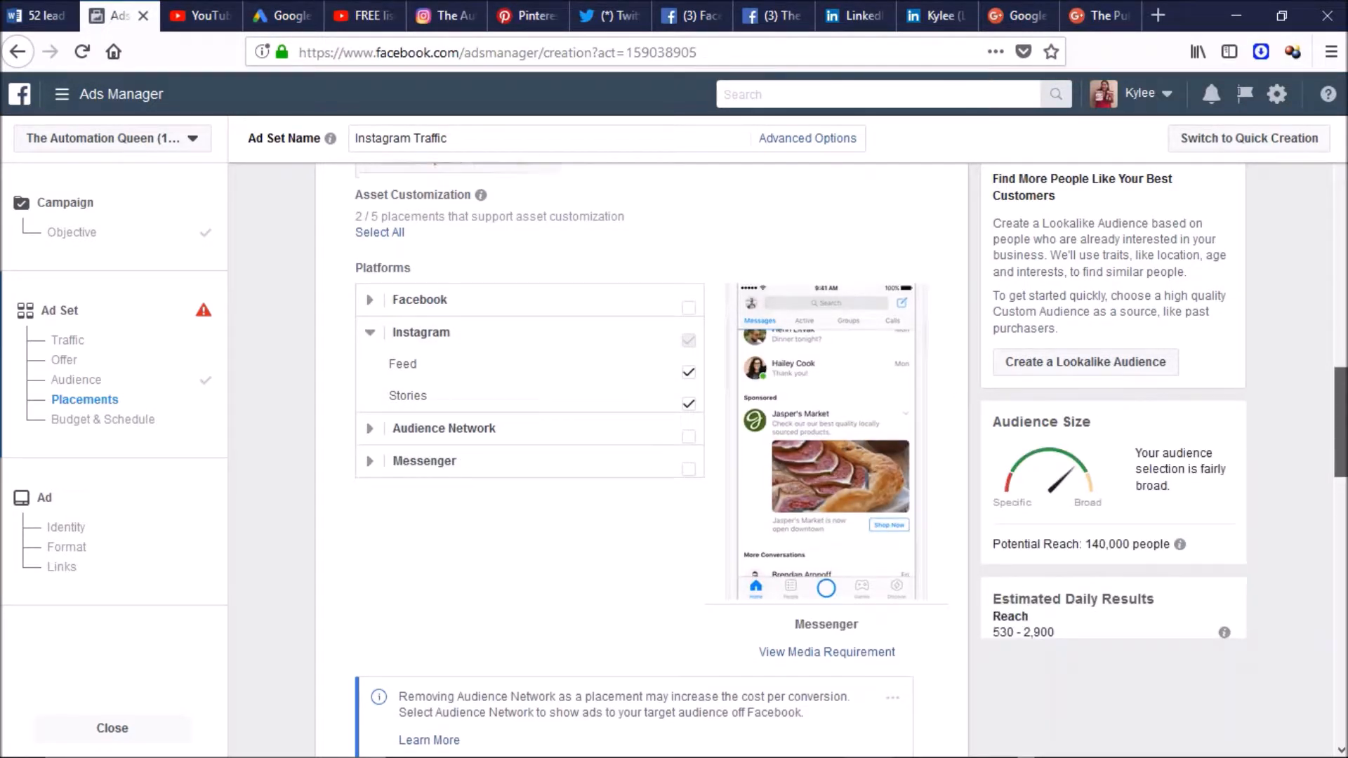
{"action": "scroll", "coordinate": [632, 457], "scroll_direction": "down", "scroll_amount": 2}
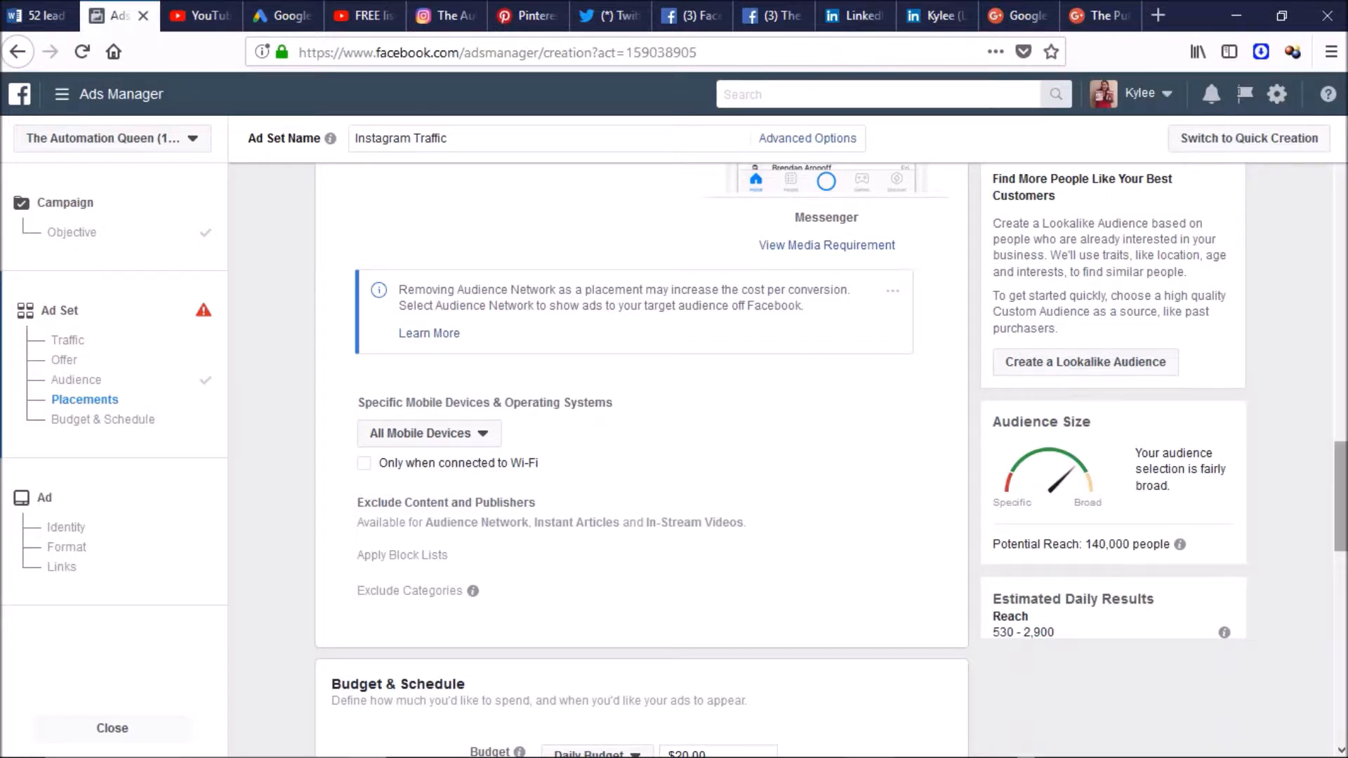
{"action": "scroll", "coordinate": [1341, 506], "scroll_direction": "down", "scroll_amount": 3}
{"action": "scroll", "coordinate": [813, 482], "scroll_direction": "down", "scroll_amount": 2}
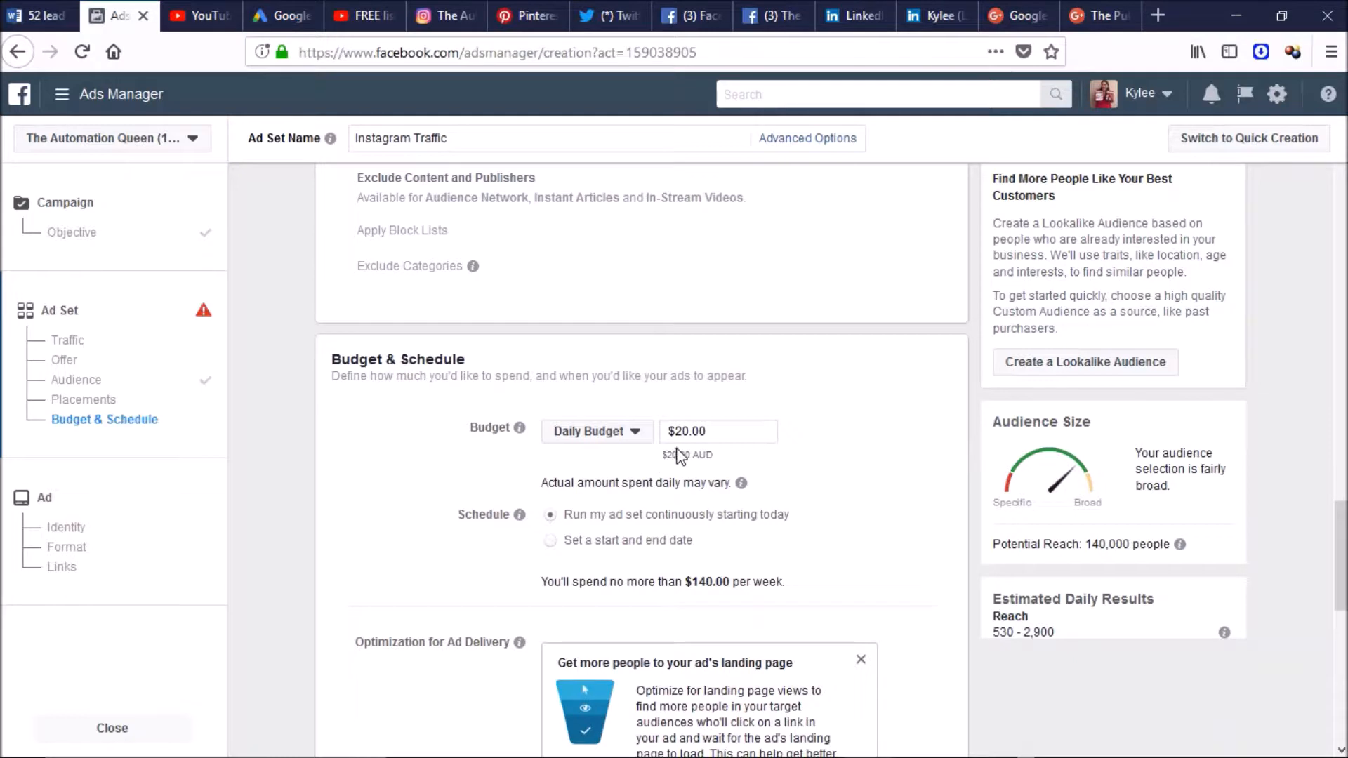
{"action": "left_click_drag", "start_coordinate": [691, 437], "coordinate": [675, 434]}
{"action": "type", "text": "5"}
{"action": "left_click", "coordinate": [851, 460]}
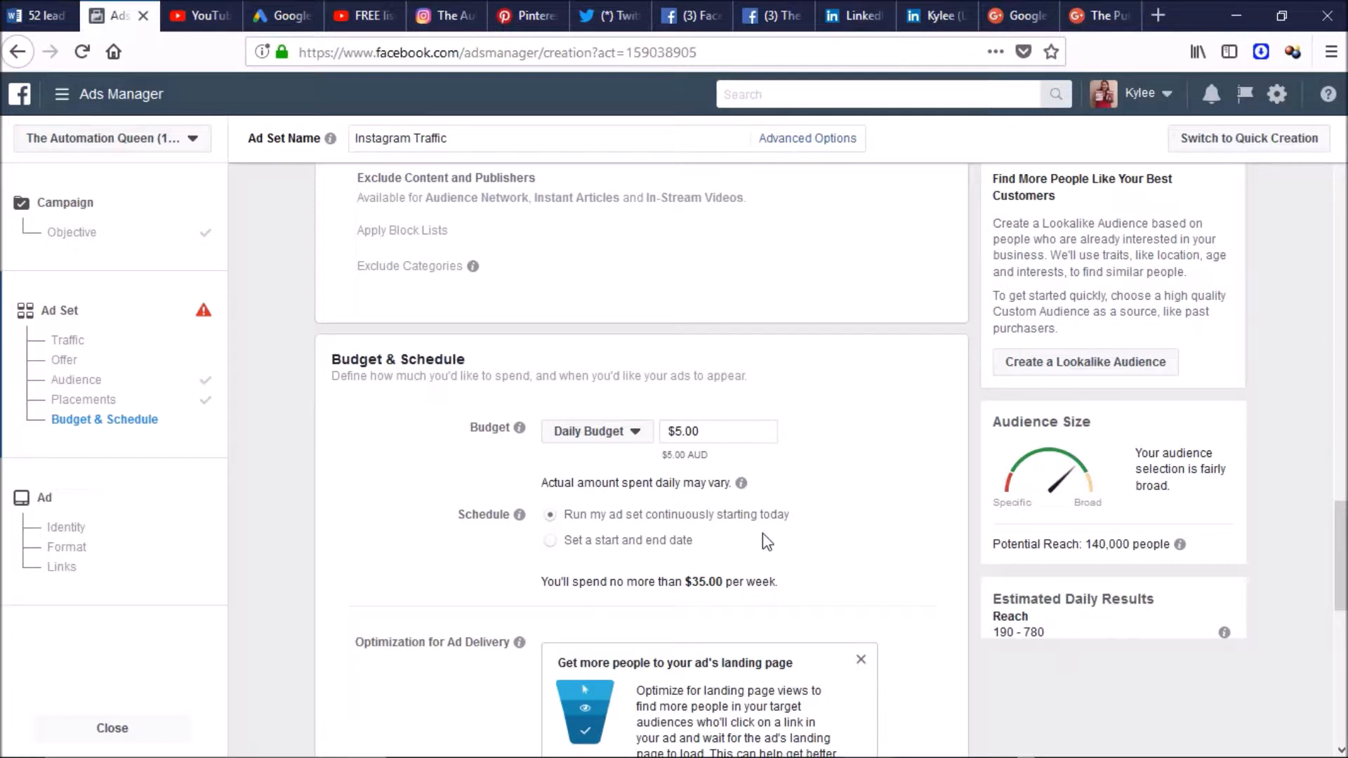
Keep ad delivery optimized for Link Clicks and set the ad set to be charged per Link Click (CPC)
{"action": "left_click_drag", "start_coordinate": [1346, 531], "coordinate": [1346, 587]}
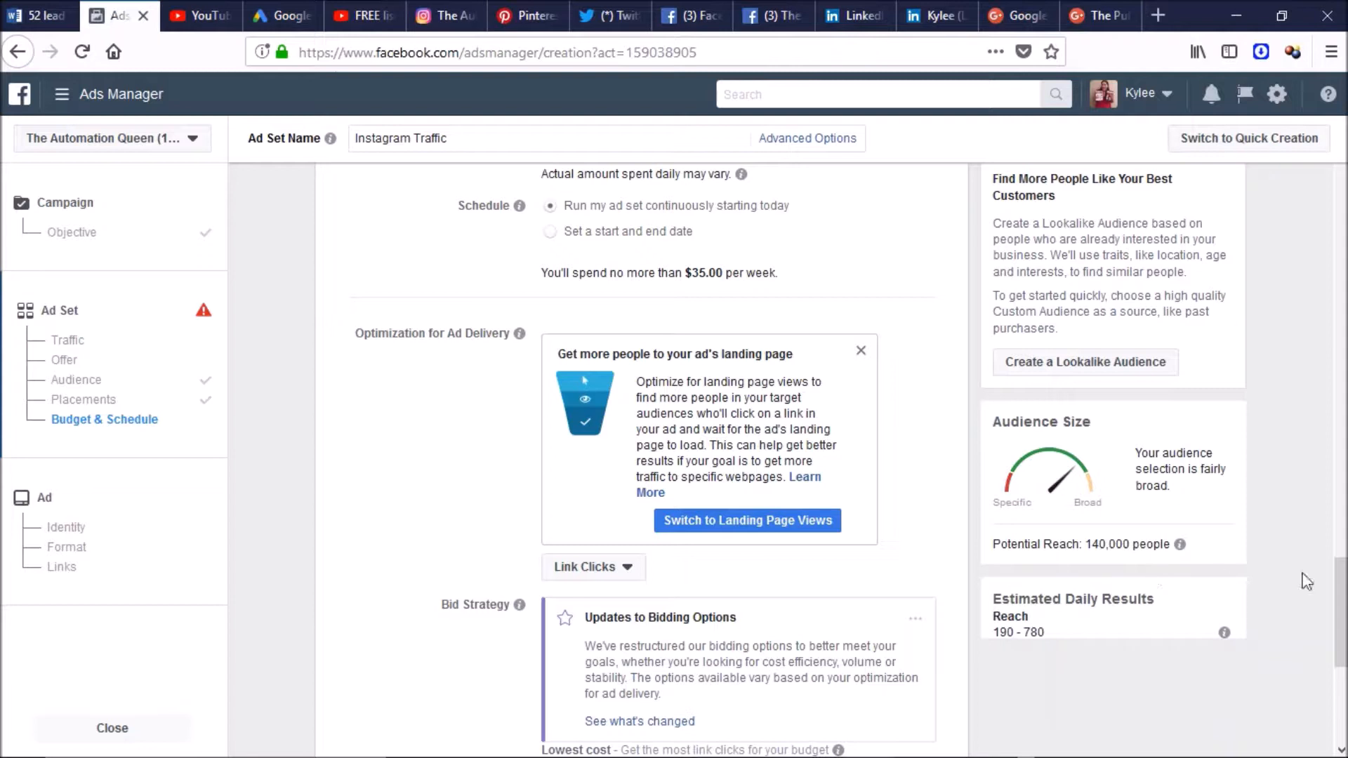
{"action": "scroll", "coordinate": [1345, 588], "scroll_direction": "down", "scroll_amount": 4}
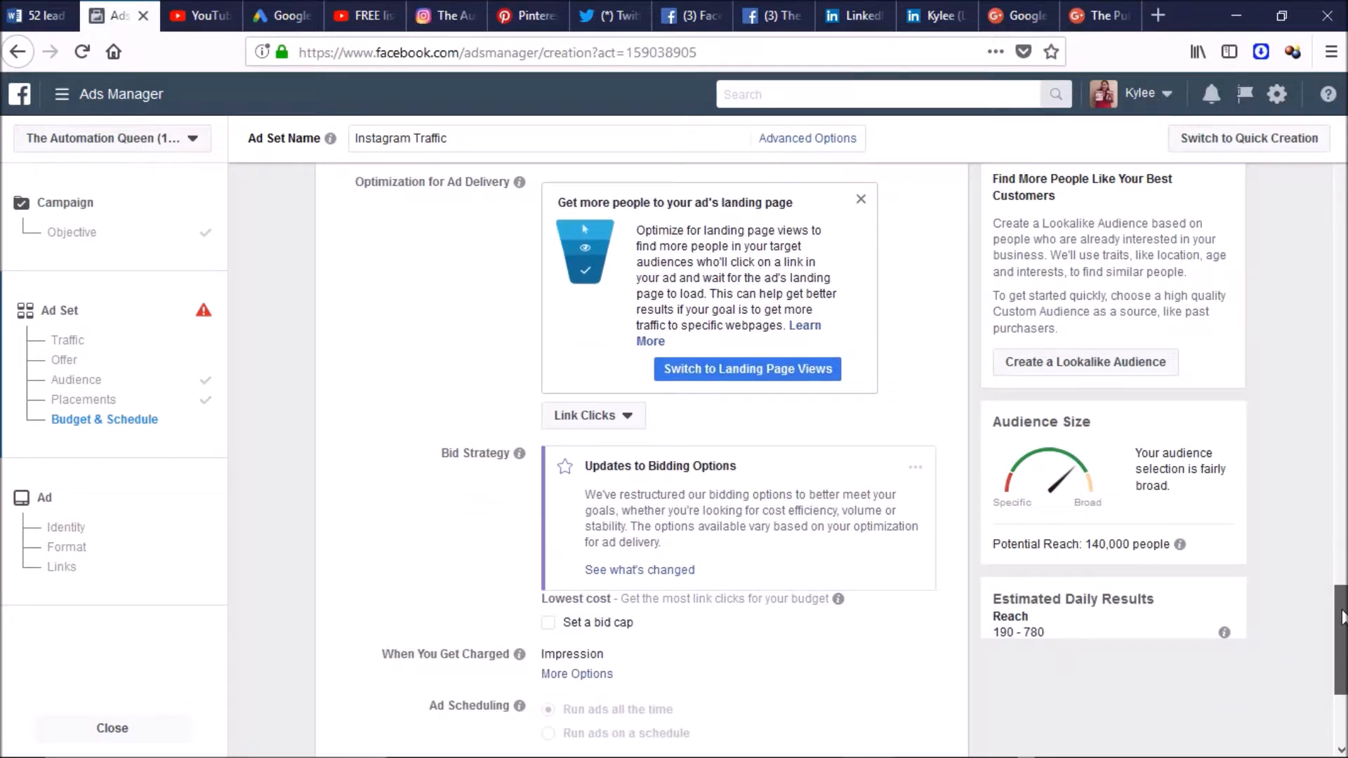
{"action": "left_click", "coordinate": [624, 400]}
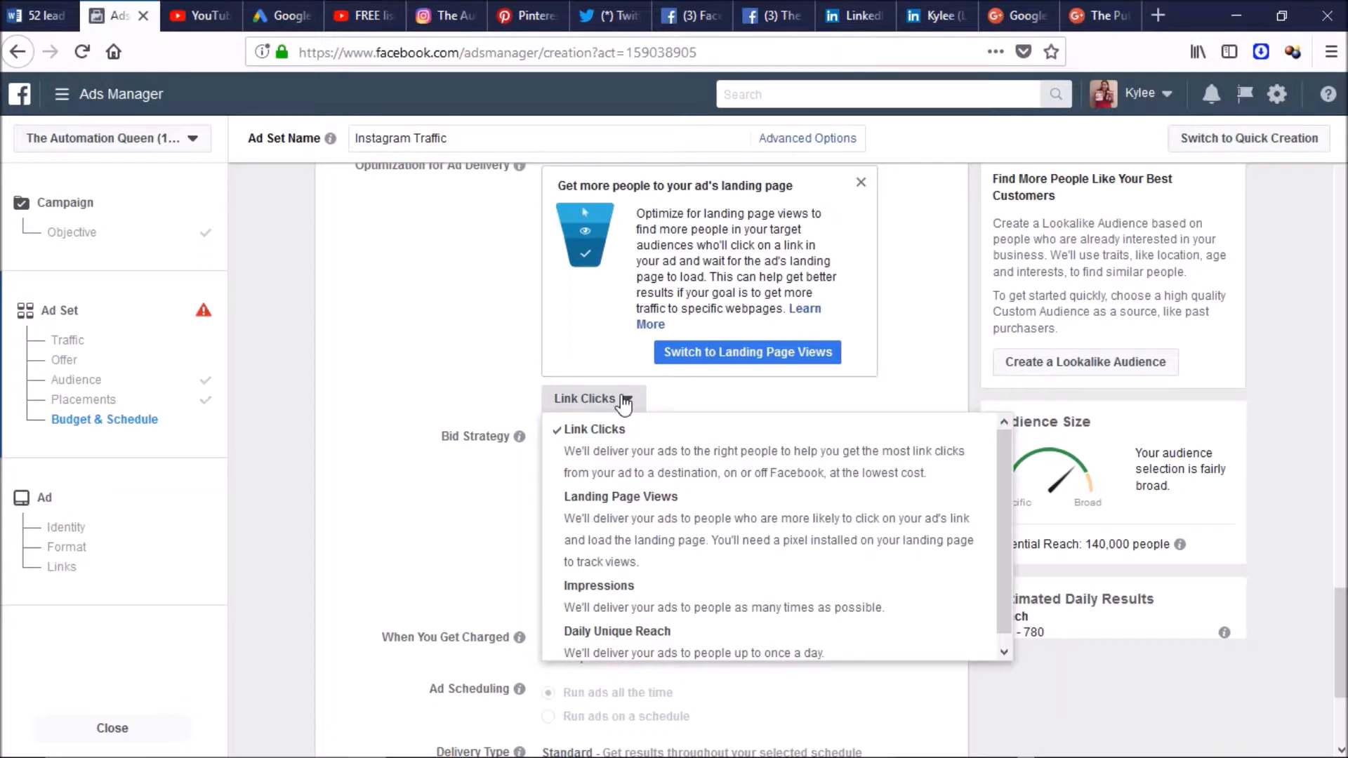
{"action": "left_click", "coordinate": [676, 406]}
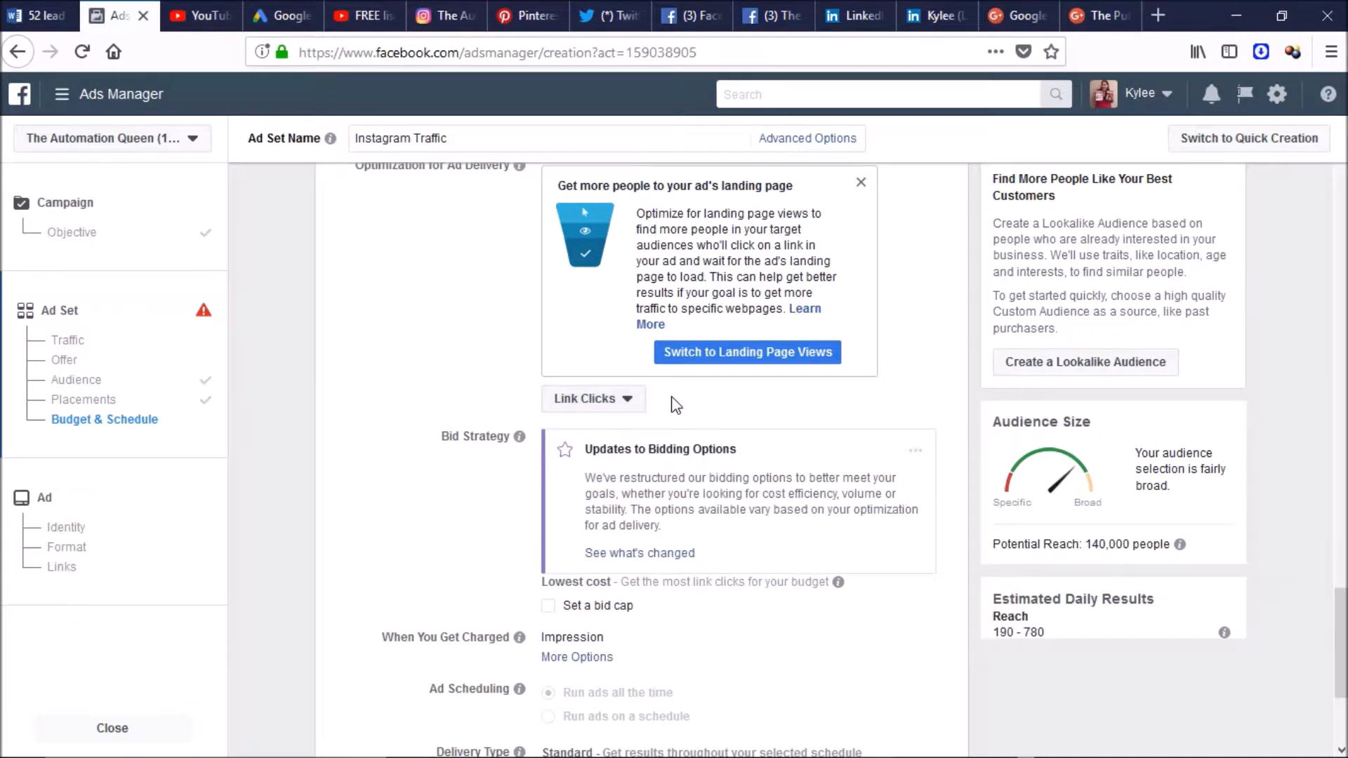
{"action": "mouse_move", "coordinate": [1346, 654]}
{"action": "left_mouse_down"}
{"action": "mouse_move", "coordinate": [1346, 698]}
{"action": "mouse_move", "coordinate": [1346, 677]}
{"action": "left_mouse_up"}
{"action": "left_click", "coordinate": [569, 533]}
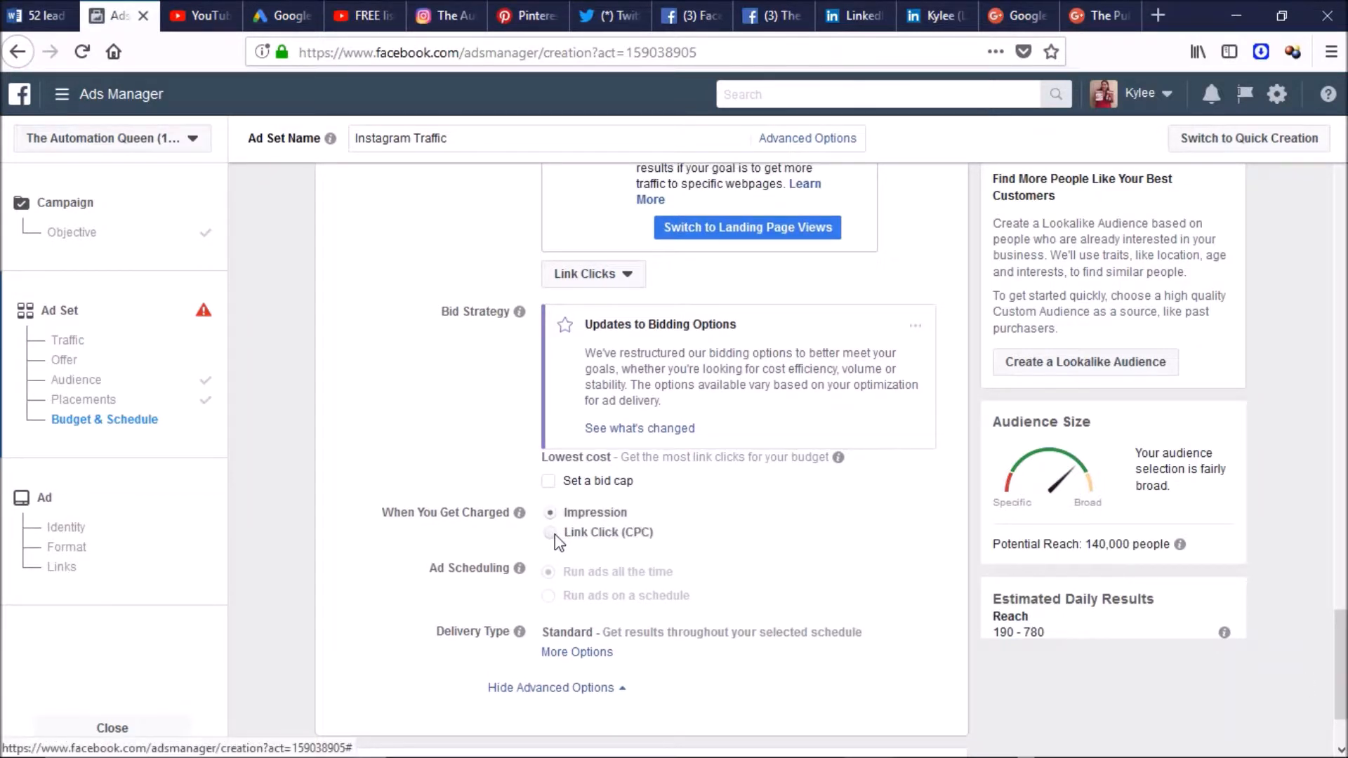
{"action": "left_click", "coordinate": [553, 533]}
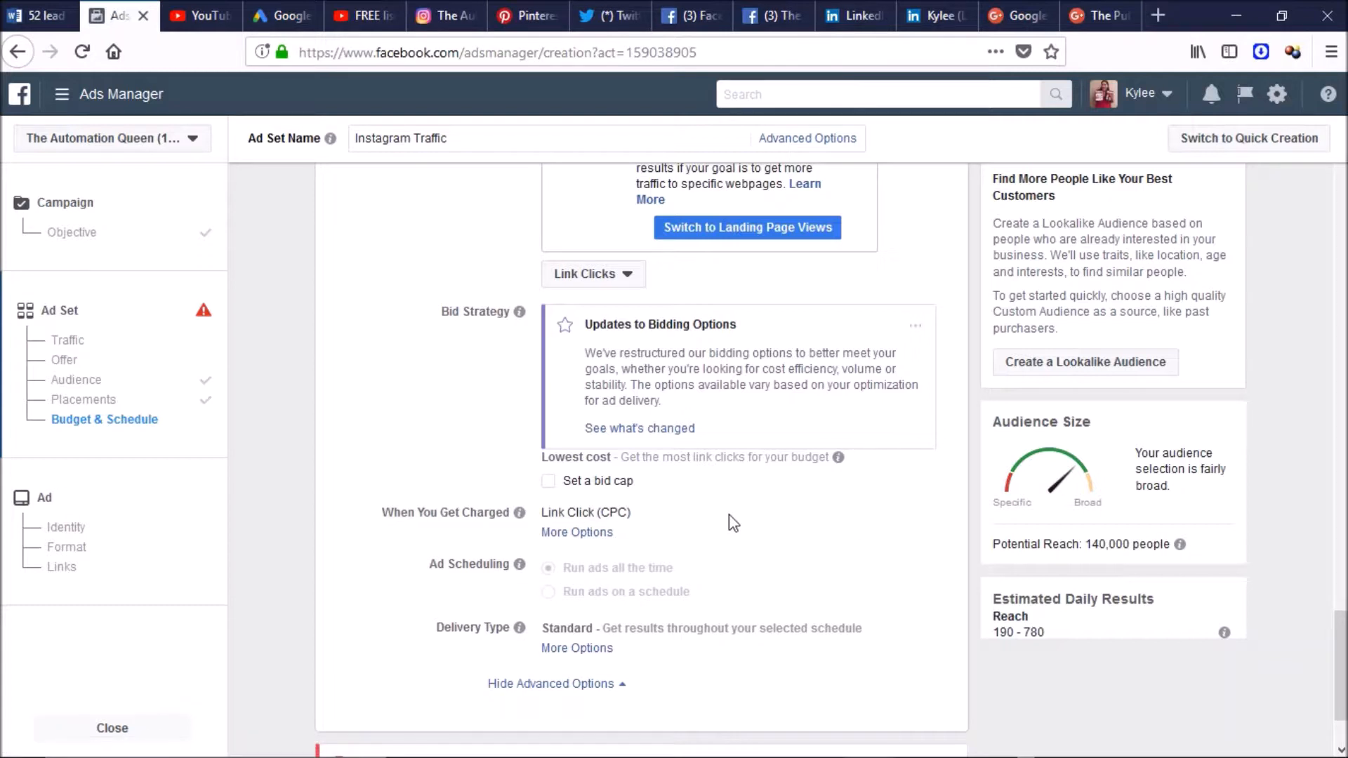
Check the options of the ad set's error message without choosing one, and continue to the ad setup
{"action": "left_click_drag", "start_coordinate": [1342, 643], "coordinate": [1342, 664]}
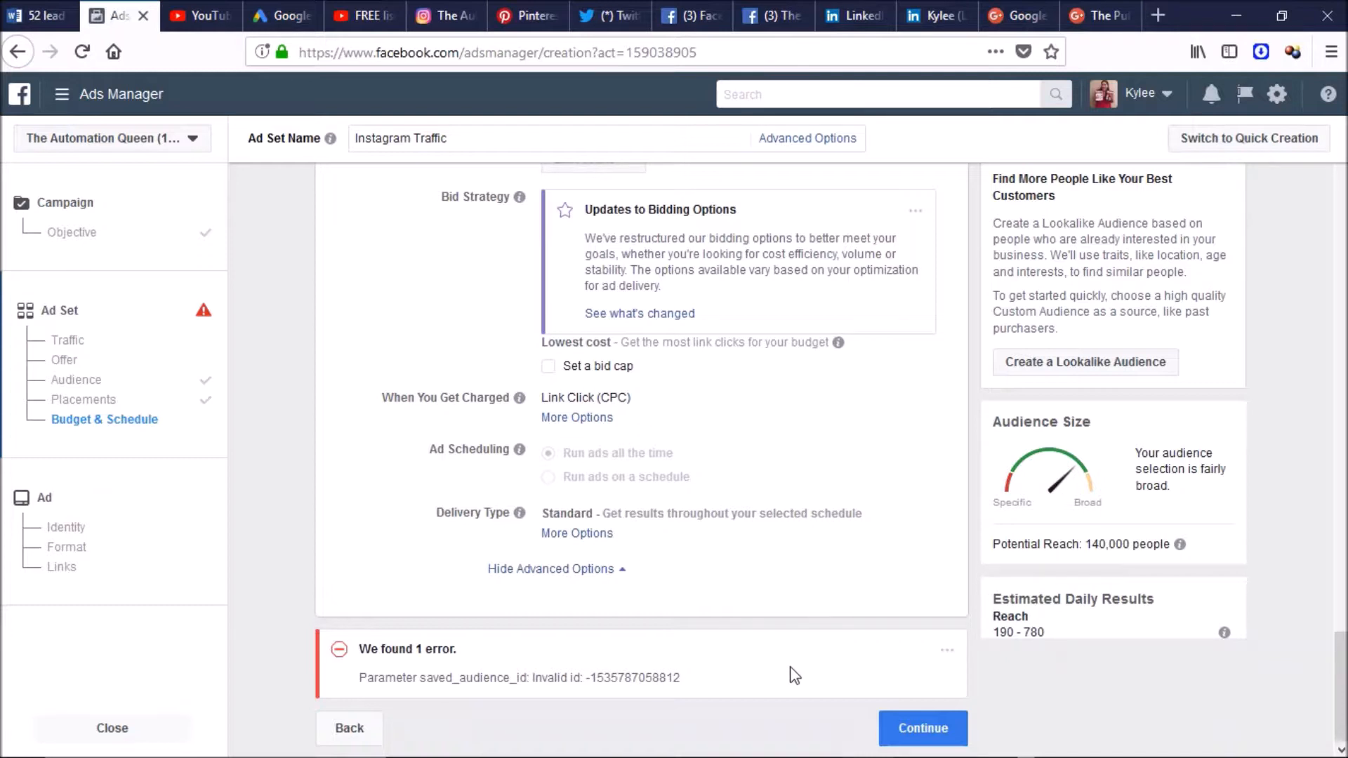
{"action": "left_click", "coordinate": [948, 651]}
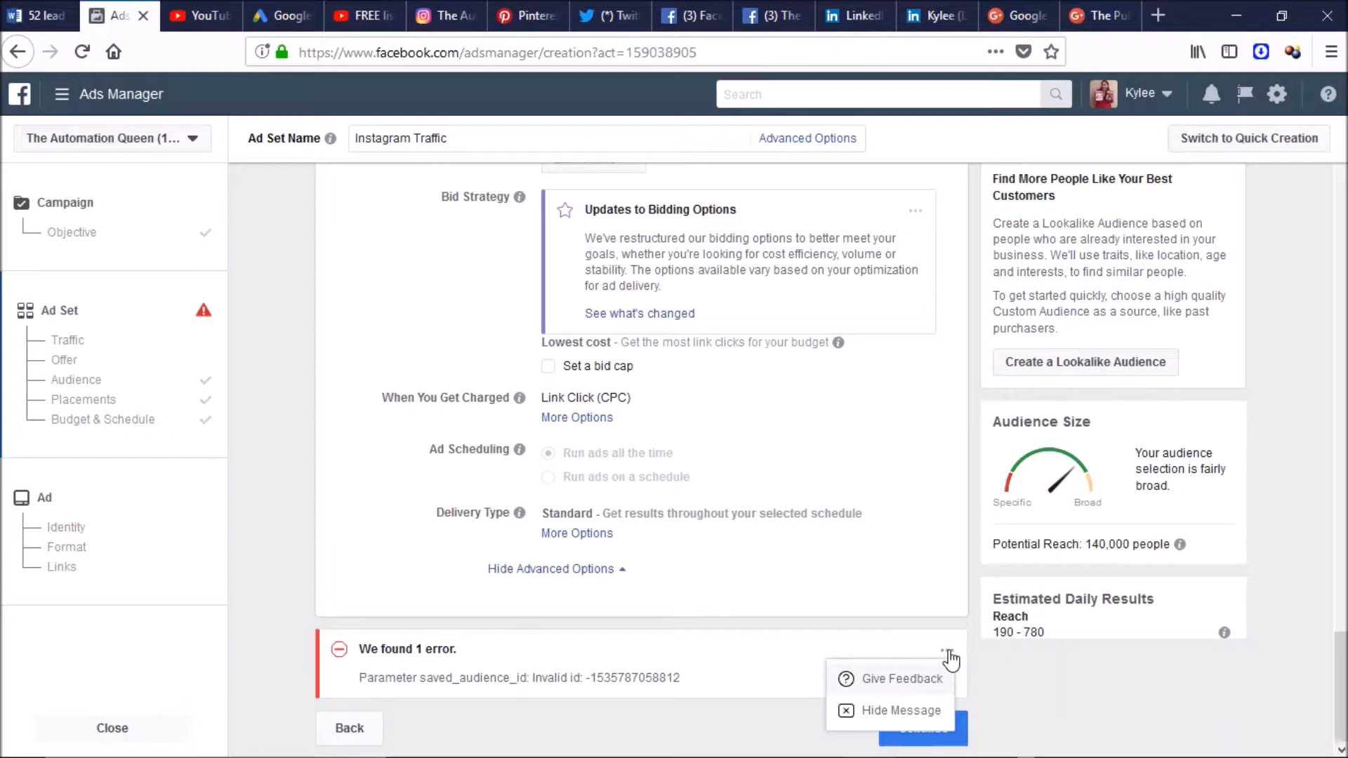
{"action": "left_click", "coordinate": [866, 596]}
{"action": "left_click_drag", "start_coordinate": [1340, 649], "coordinate": [1274, 704]}
{"action": "left_click", "coordinate": [931, 736]}
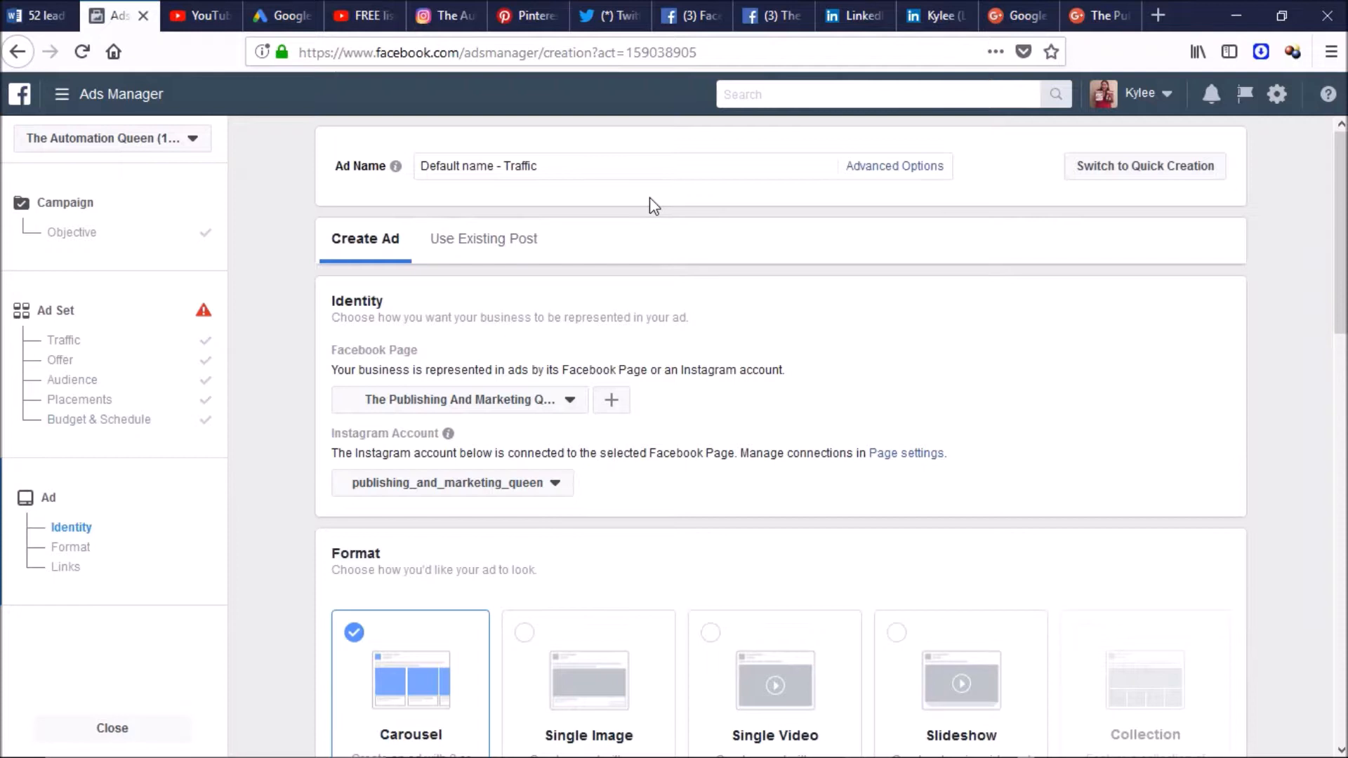
Name the ad Instagram - Traffic and switch it to an existing post, keeping the connected Instagram account
{"action": "left_click_drag", "start_coordinate": [494, 169], "coordinate": [369, 171]}
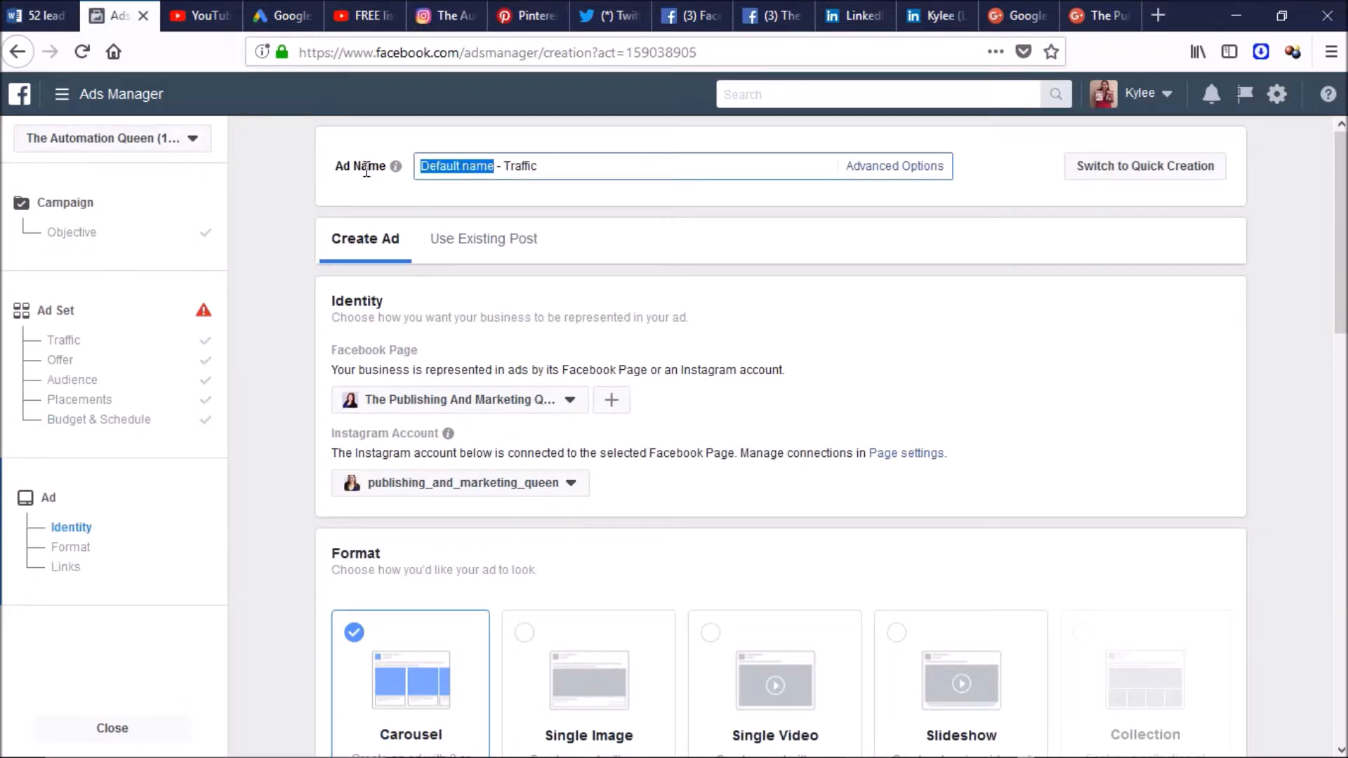
{"action": "type", "text": "Instagram"}
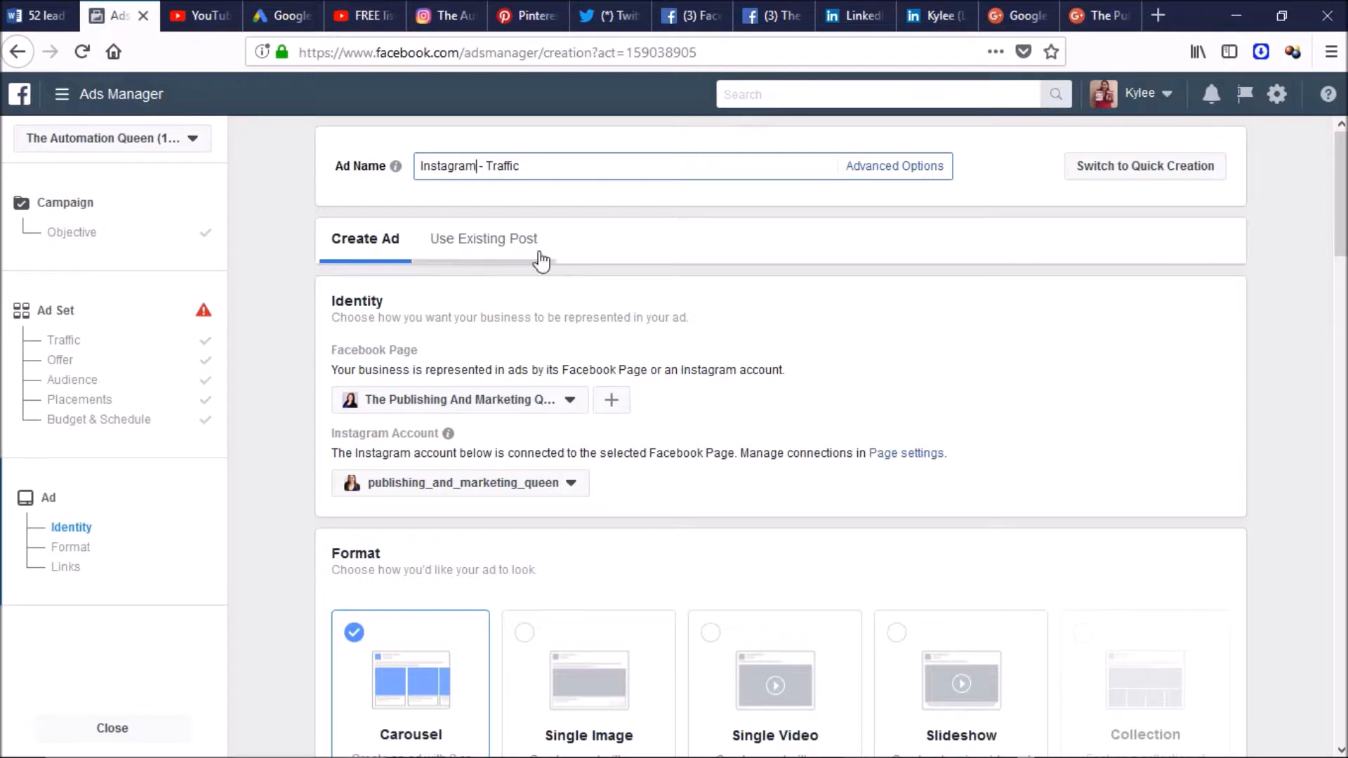
{"action": "left_click", "coordinate": [519, 242]}
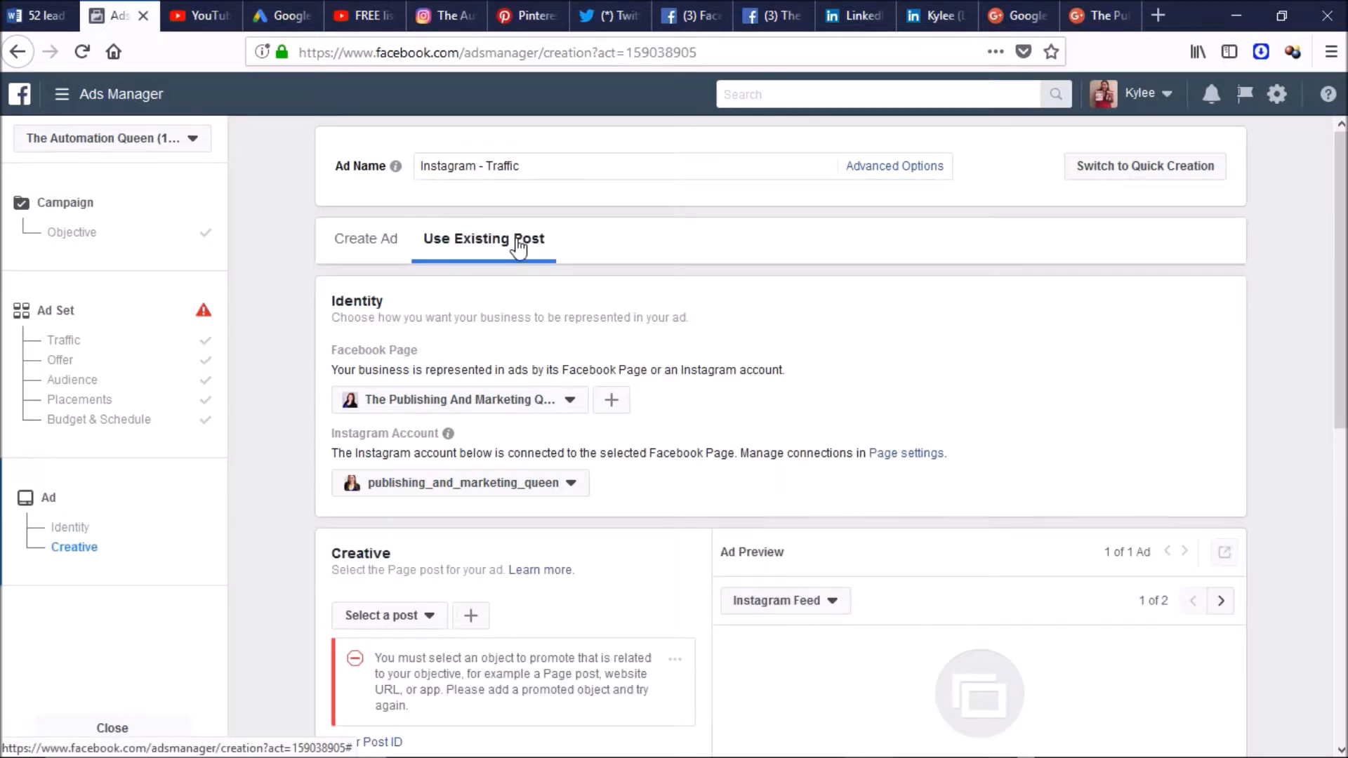
{"action": "left_click", "coordinate": [546, 498]}
{"action": "left_click", "coordinate": [502, 549]}
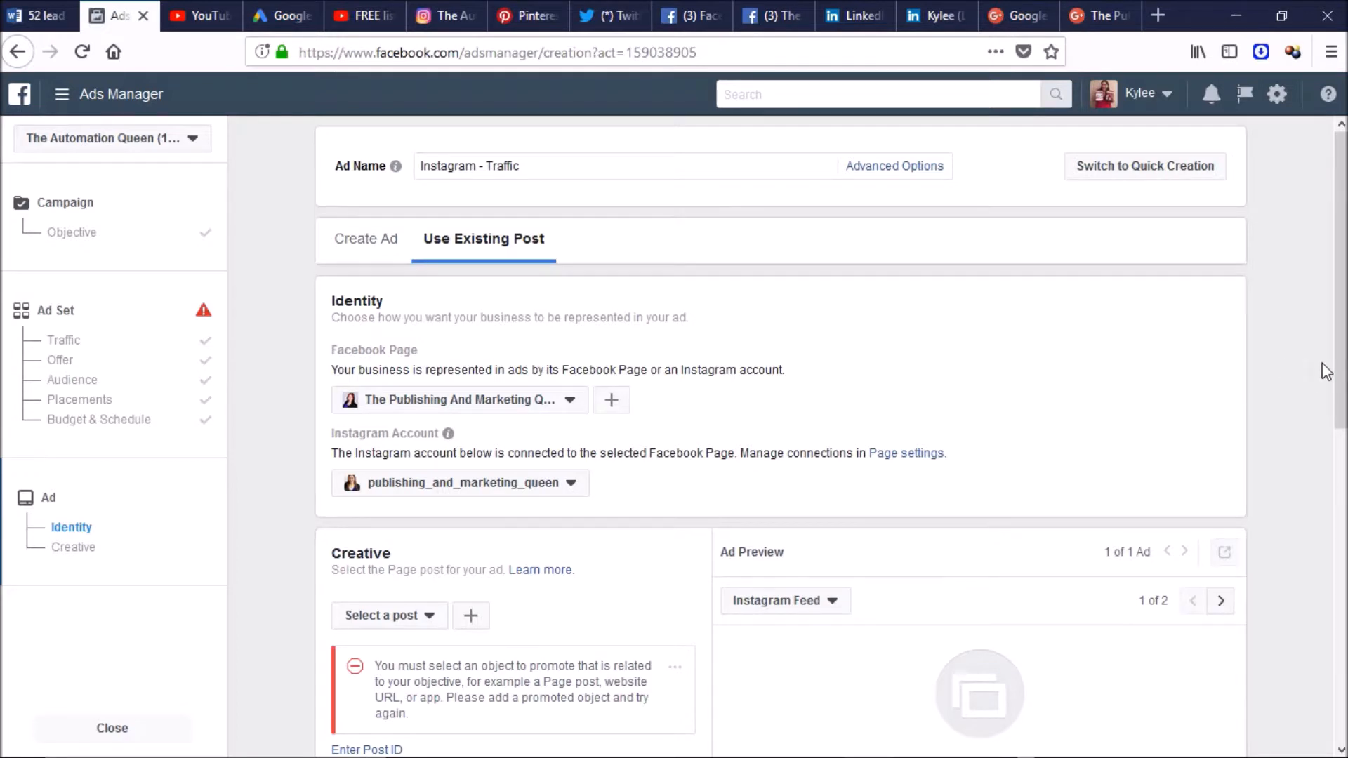
Select the most recent Instagram post, "I'm very excited to be launching my new bus...", as the ad's creative
{"action": "left_click_drag", "start_coordinate": [1336, 377], "coordinate": [1340, 478]}
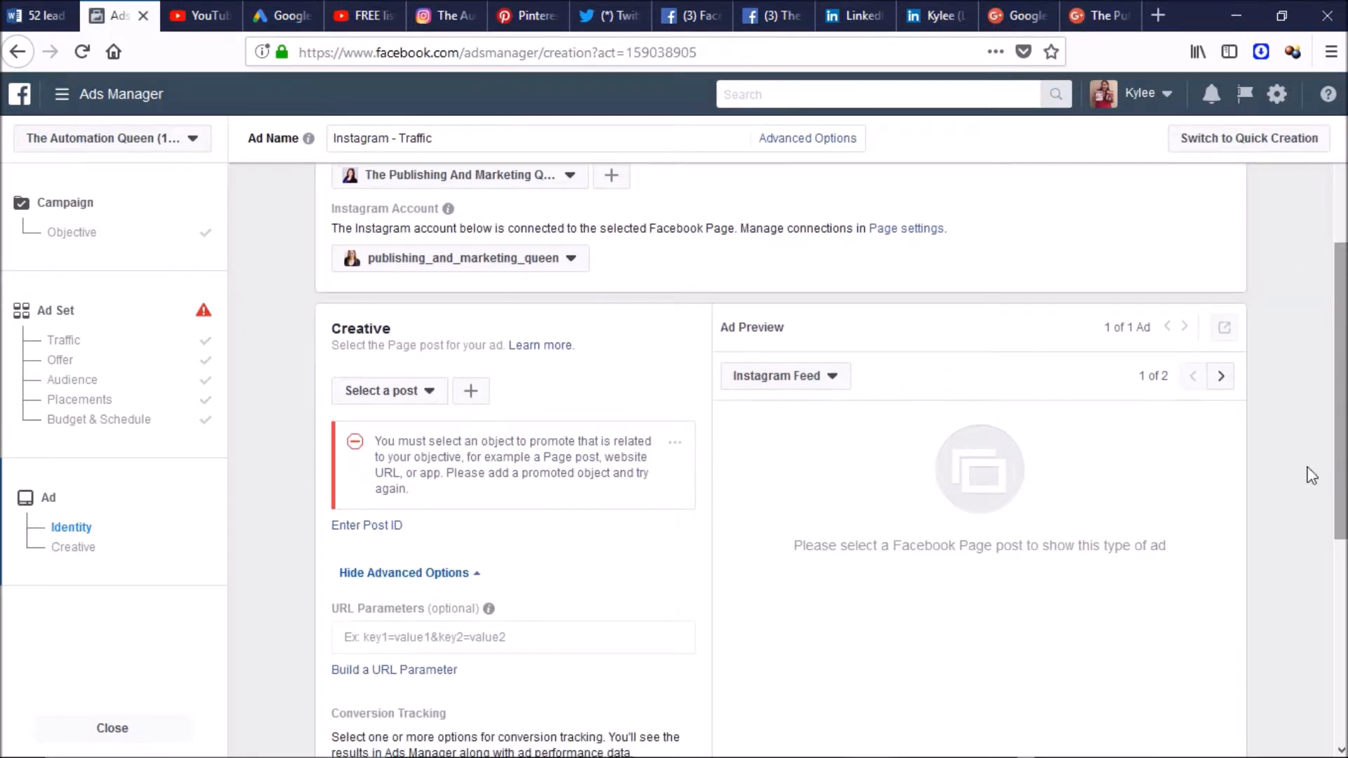
{"action": "left_click", "coordinate": [428, 396]}
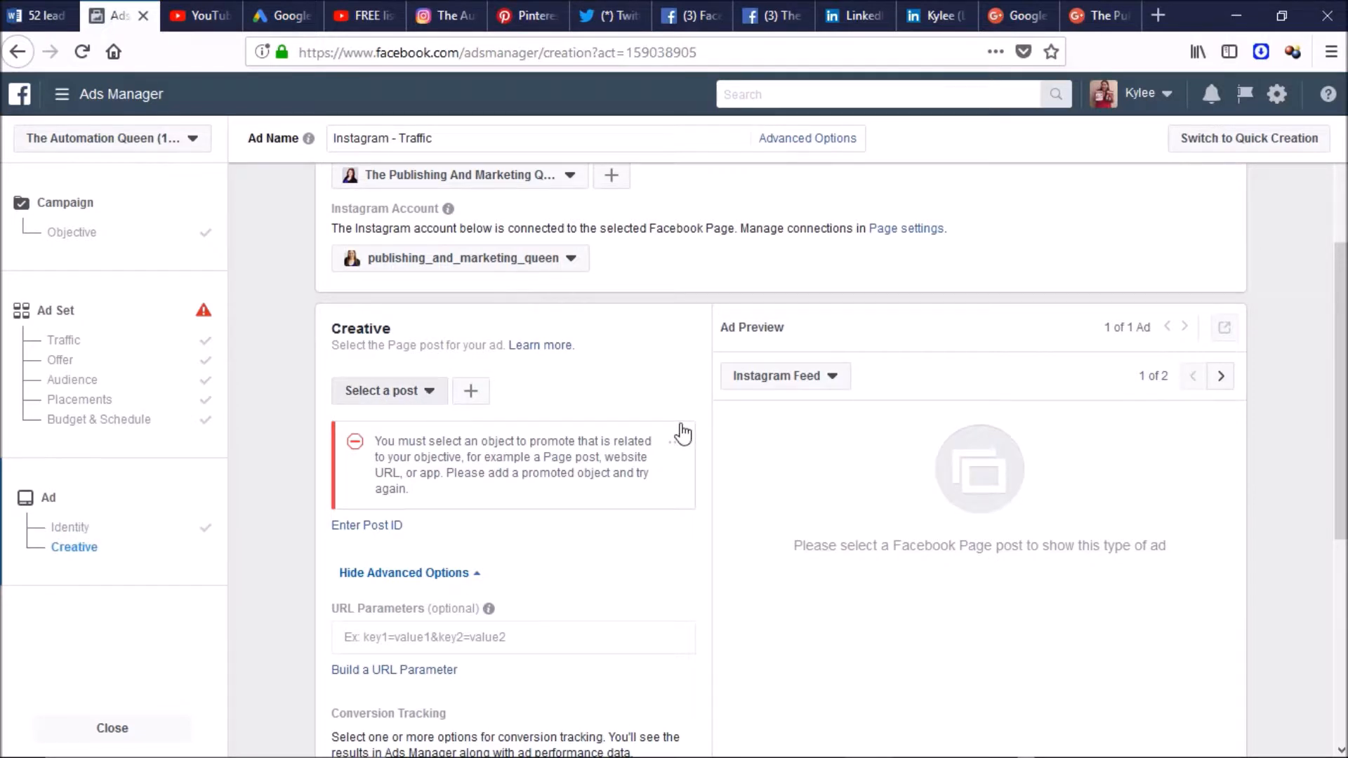
{"action": "left_click", "coordinate": [831, 380]}
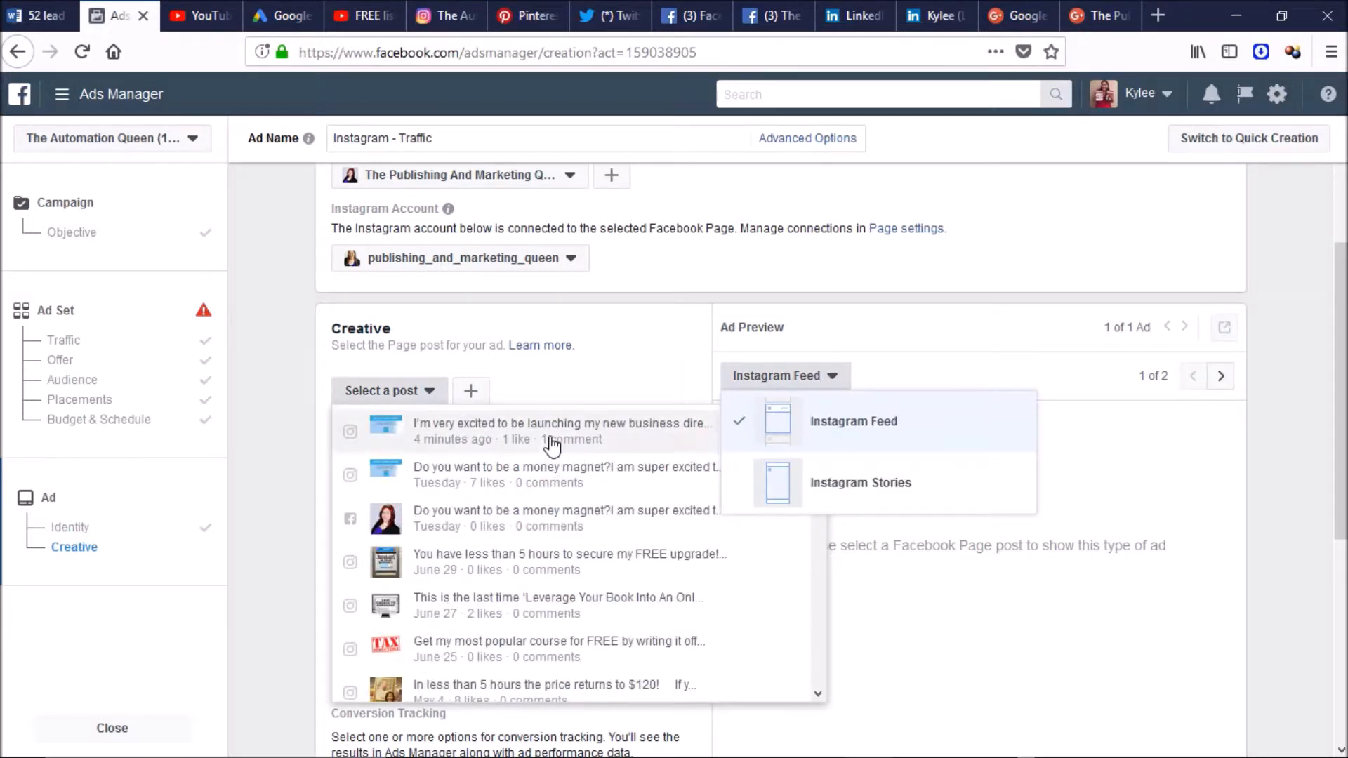
{"action": "left_click", "coordinate": [553, 445]}
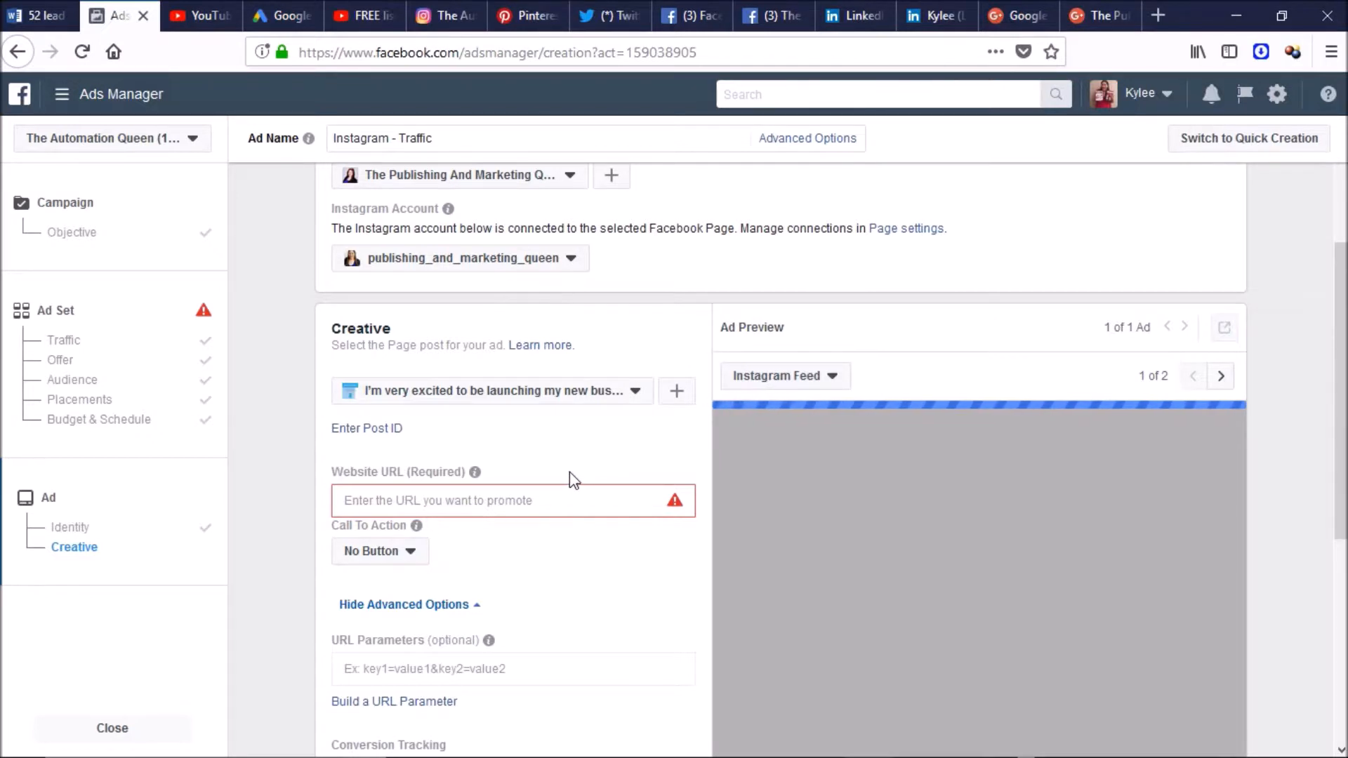
{"action": "left_click", "coordinate": [560, 500]}
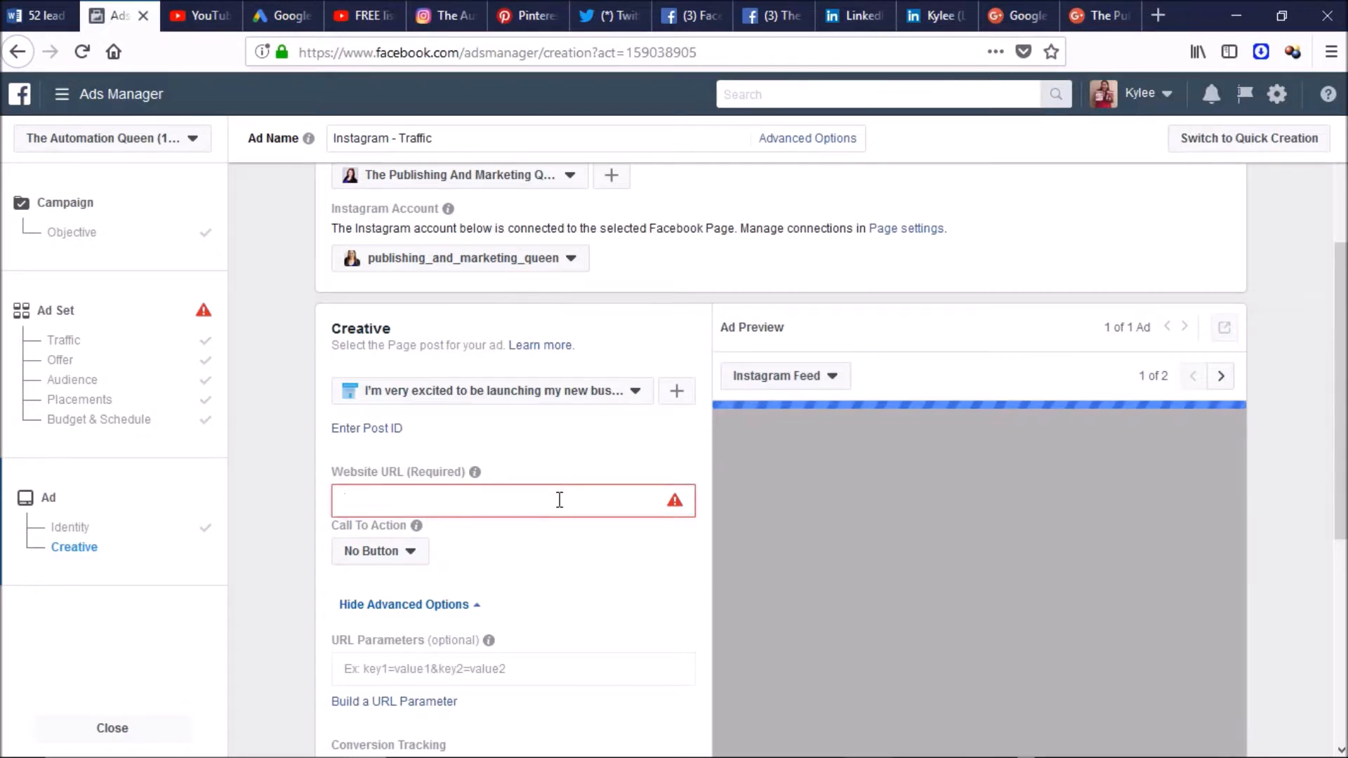
{"action": "type", "text": "http"}
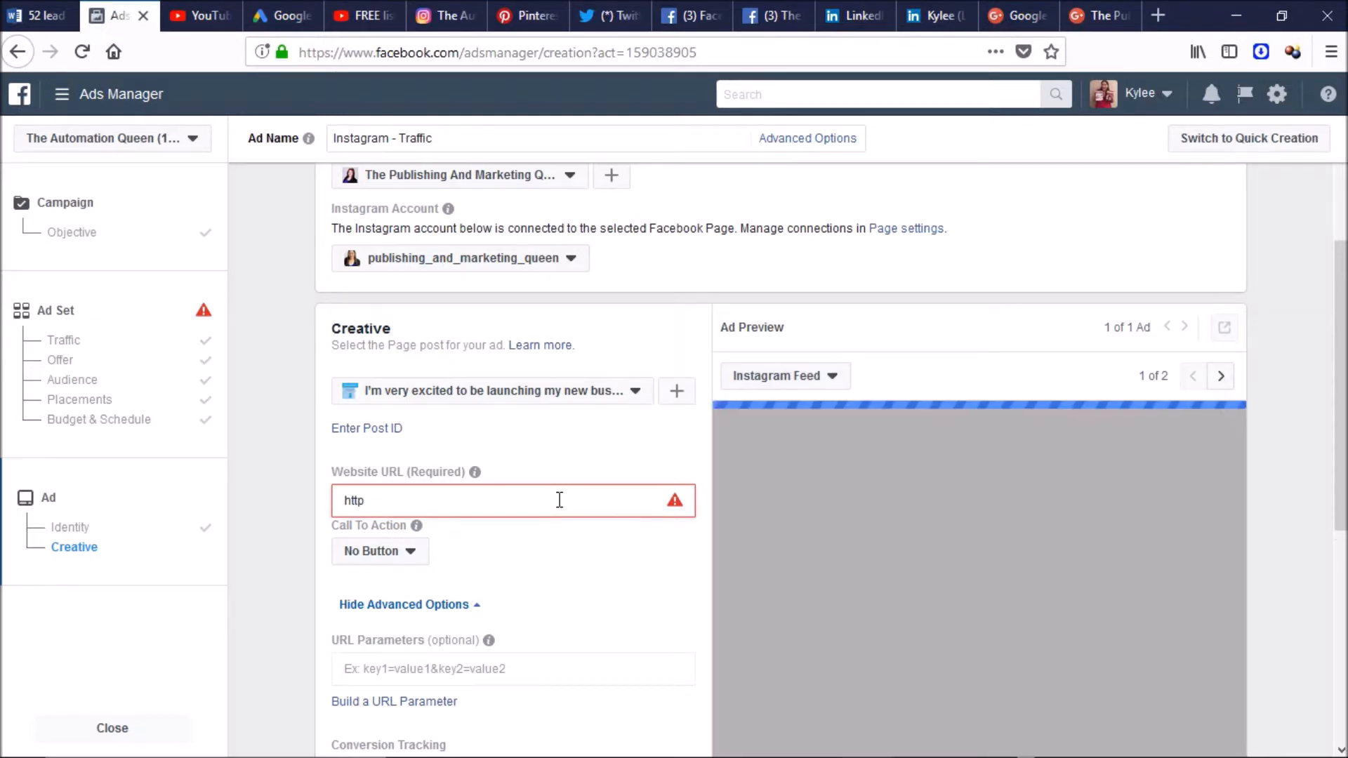
{"action": "type", "text": "://www"}
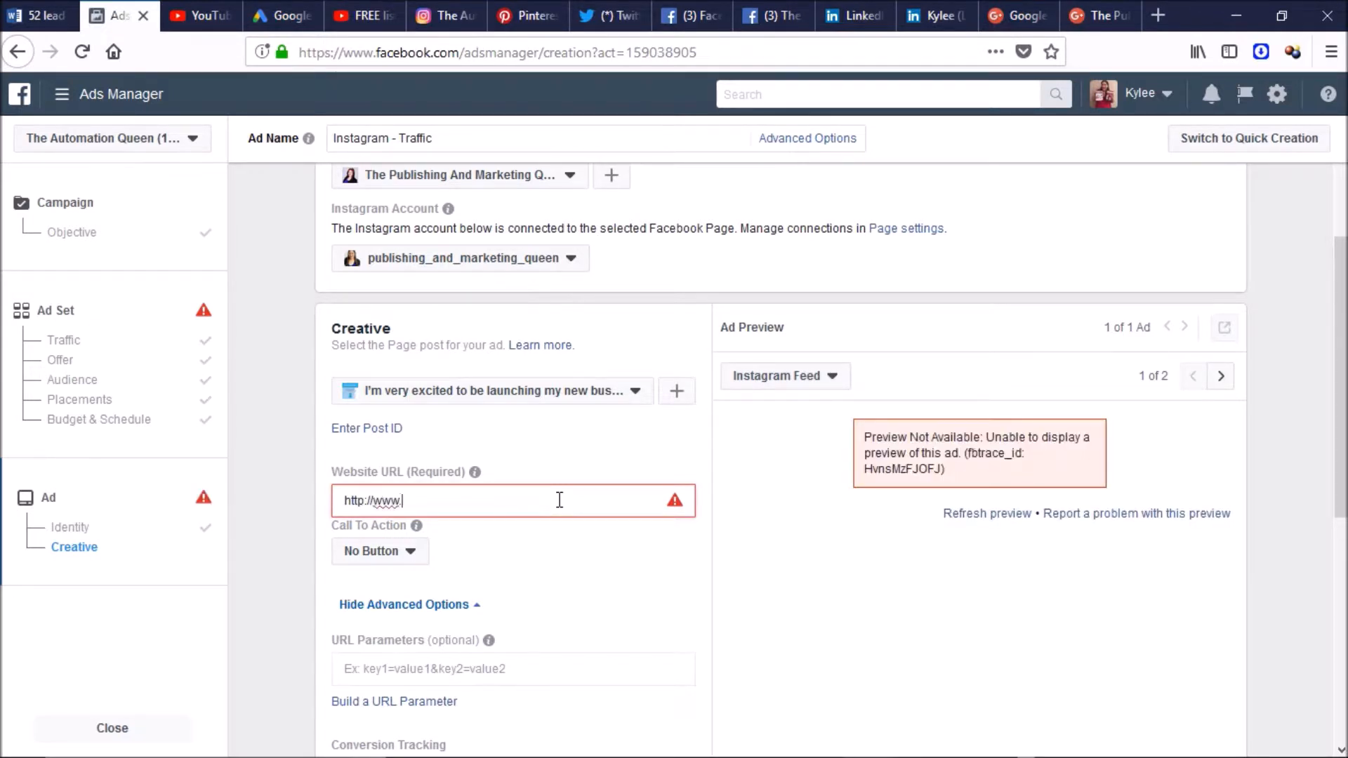
{"action": "type", "text": ".theautomationqueen.on"}
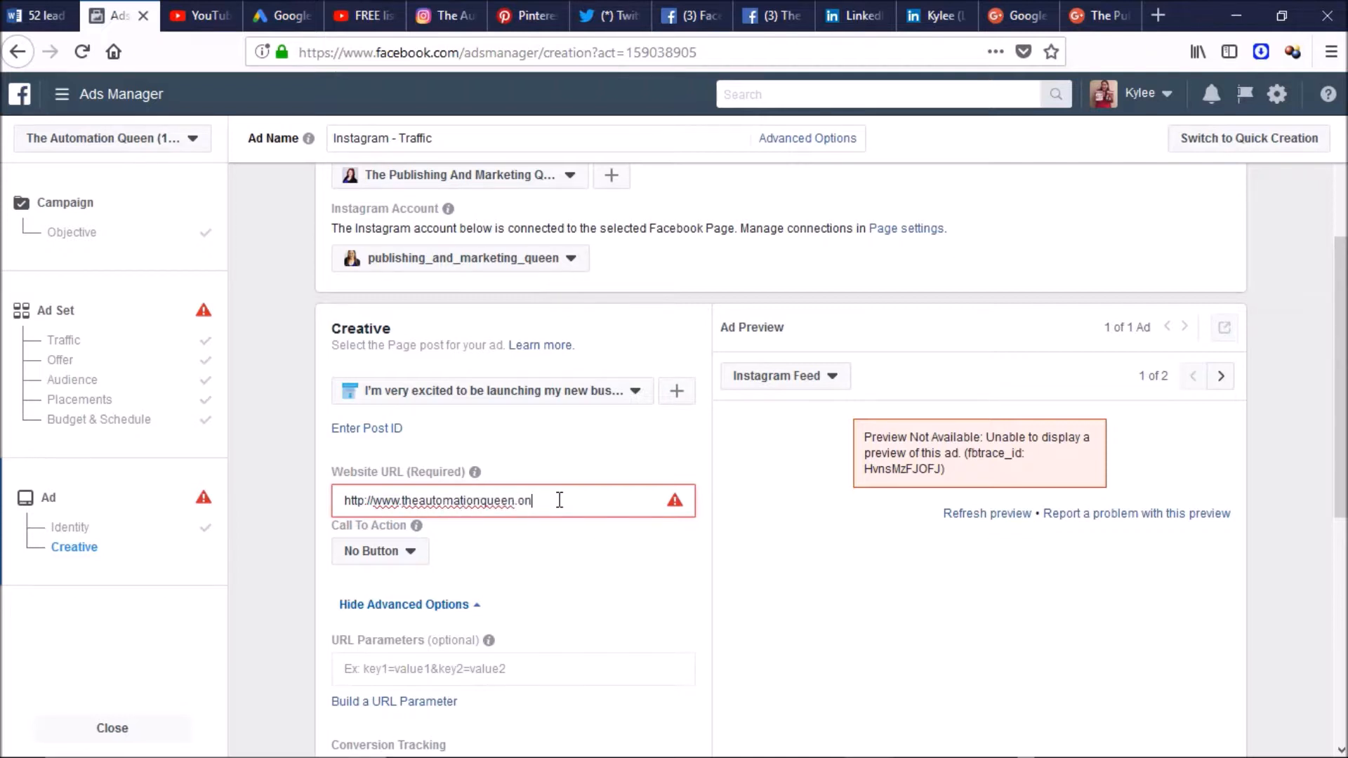
{"action": "type", "text": "line"}
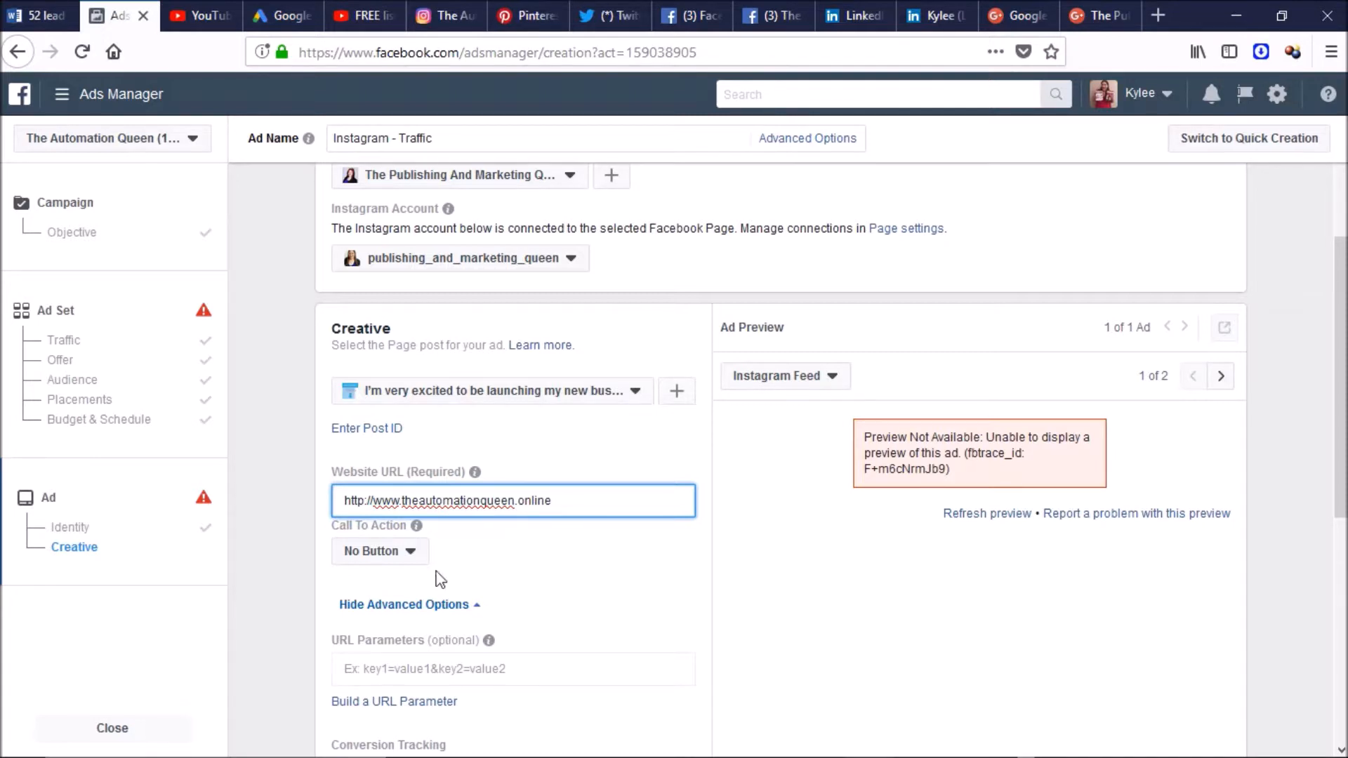
{"action": "left_click", "coordinate": [407, 555]}
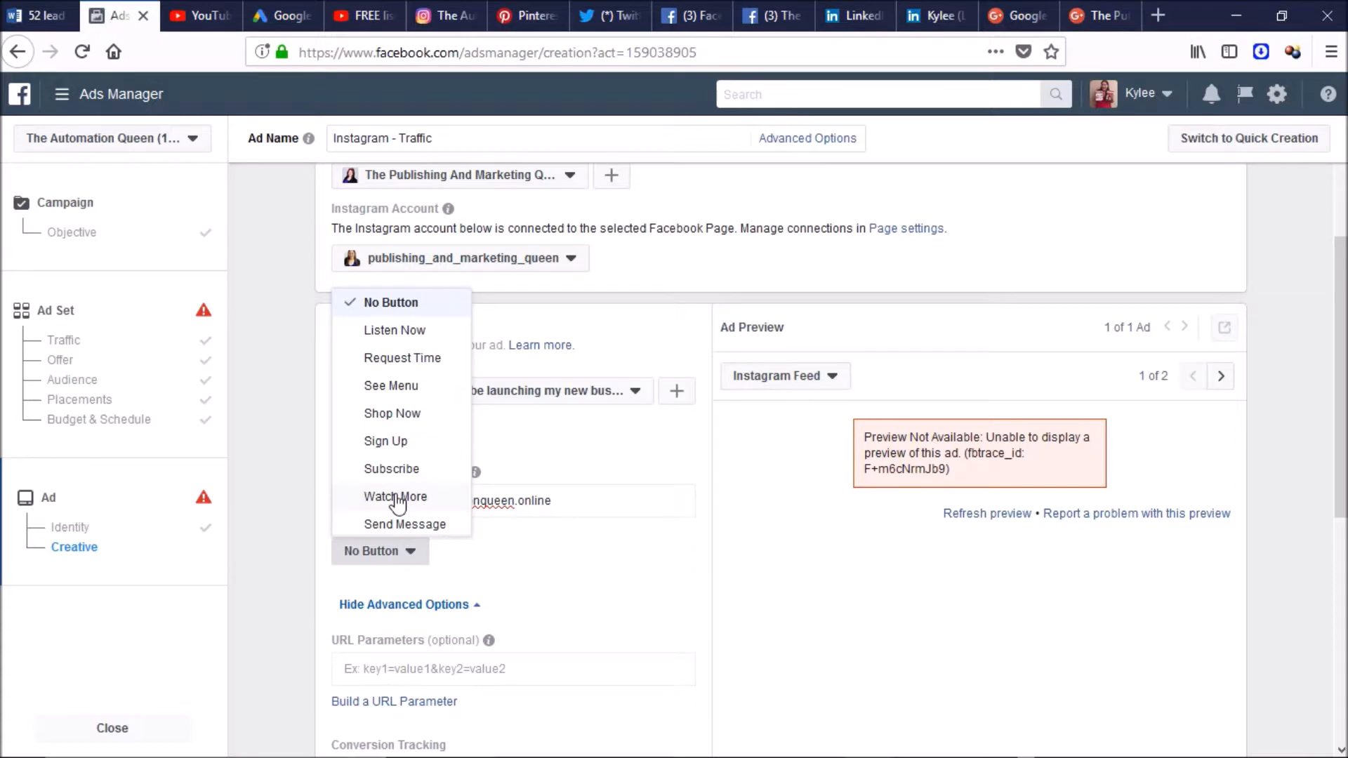
{"action": "left_click", "coordinate": [509, 552]}
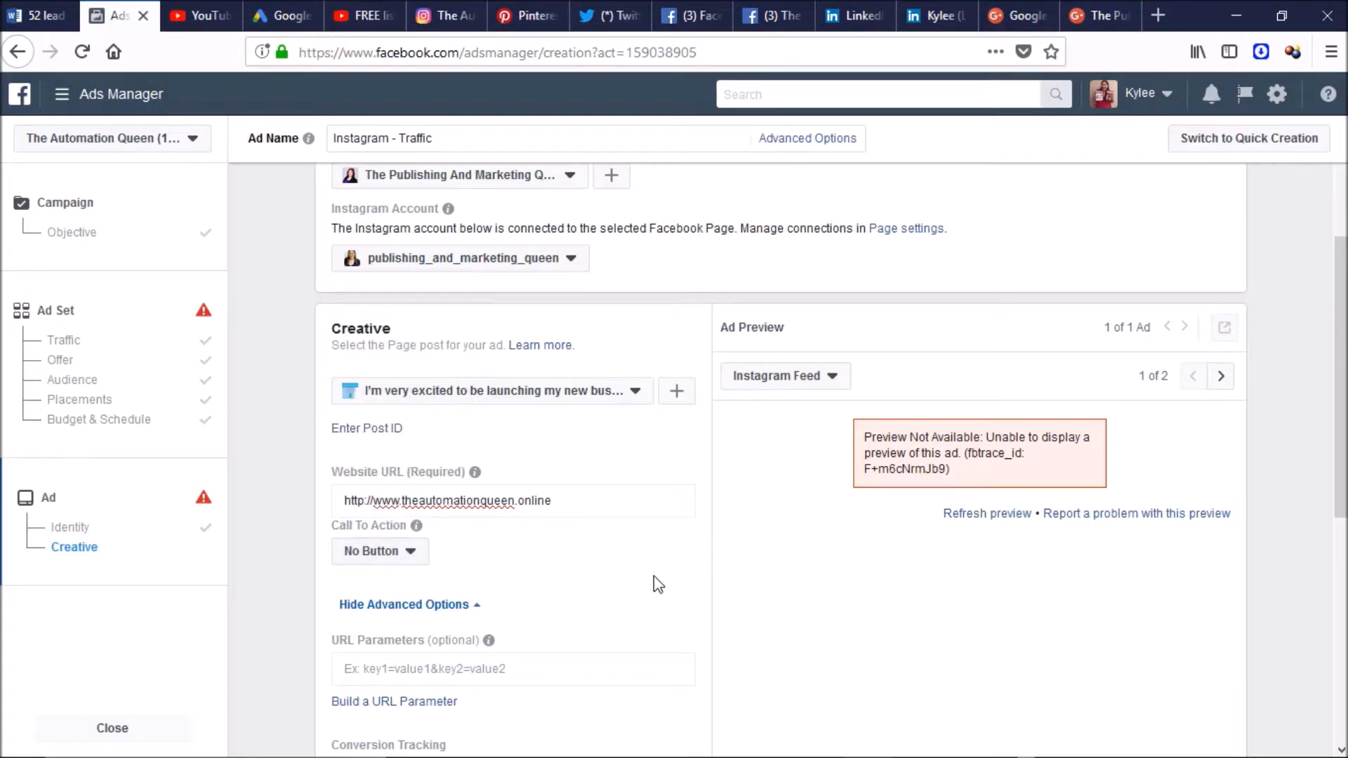
Review the ad's conversion tracking settings and try to confirm the ad
{"action": "left_click_drag", "start_coordinate": [1334, 361], "coordinate": [1341, 445]}
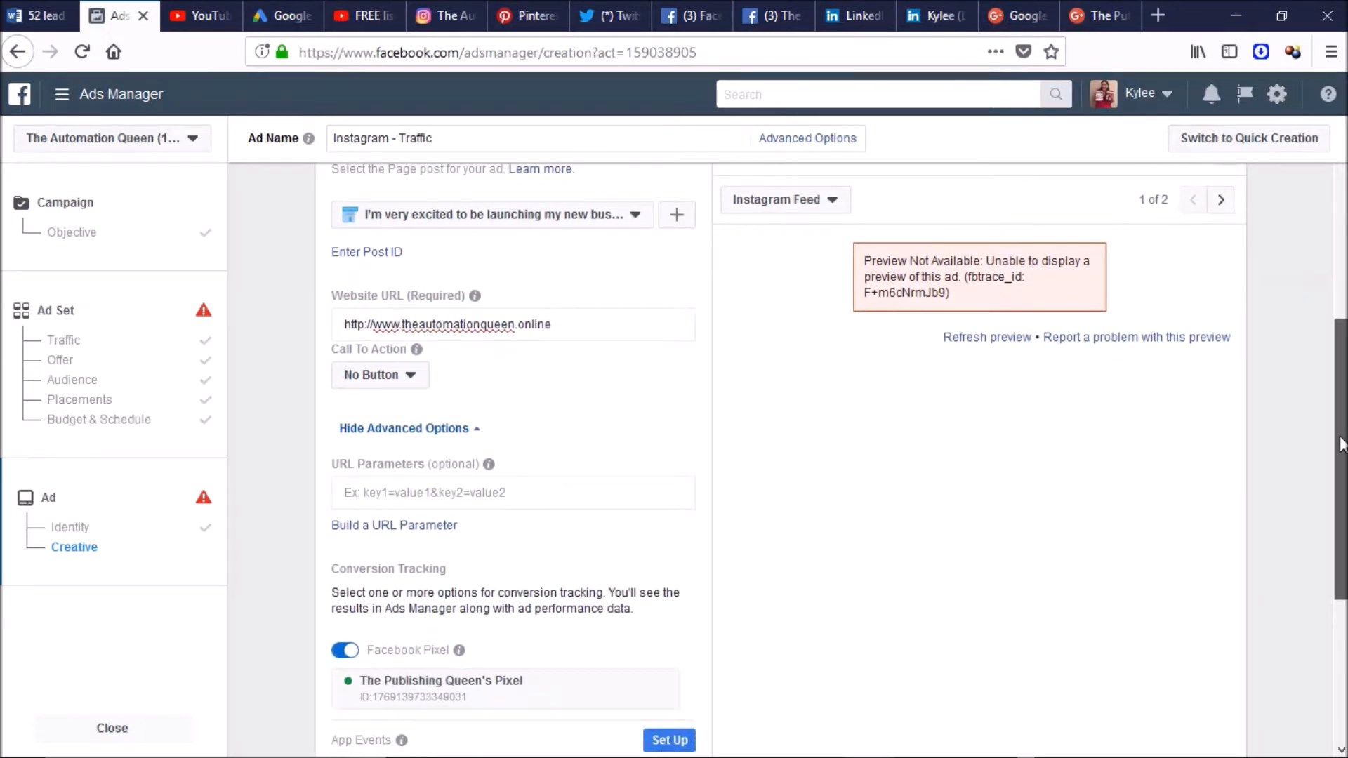
{"action": "left_click_drag", "start_coordinate": [1341, 445], "coordinate": [1341, 499]}
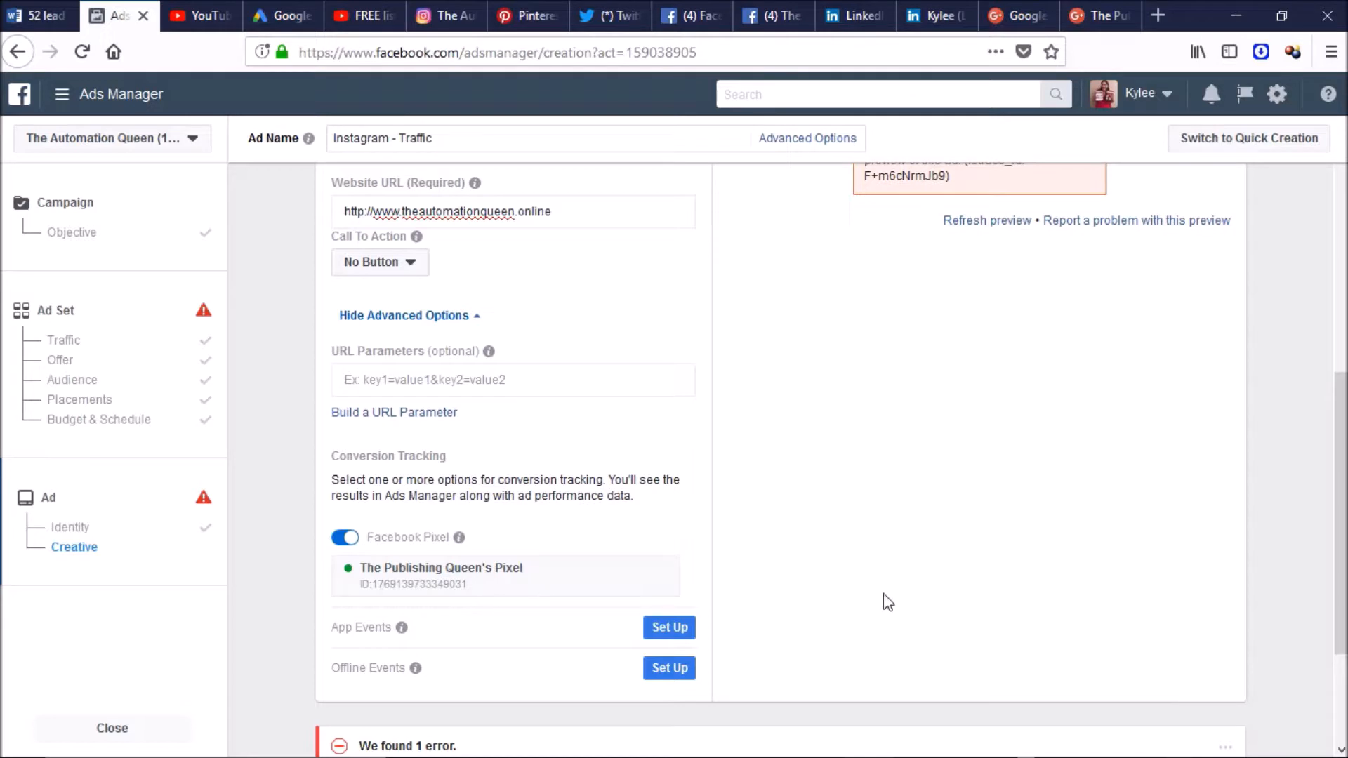
{"action": "left_click_drag", "start_coordinate": [1342, 510], "coordinate": [1341, 599]}
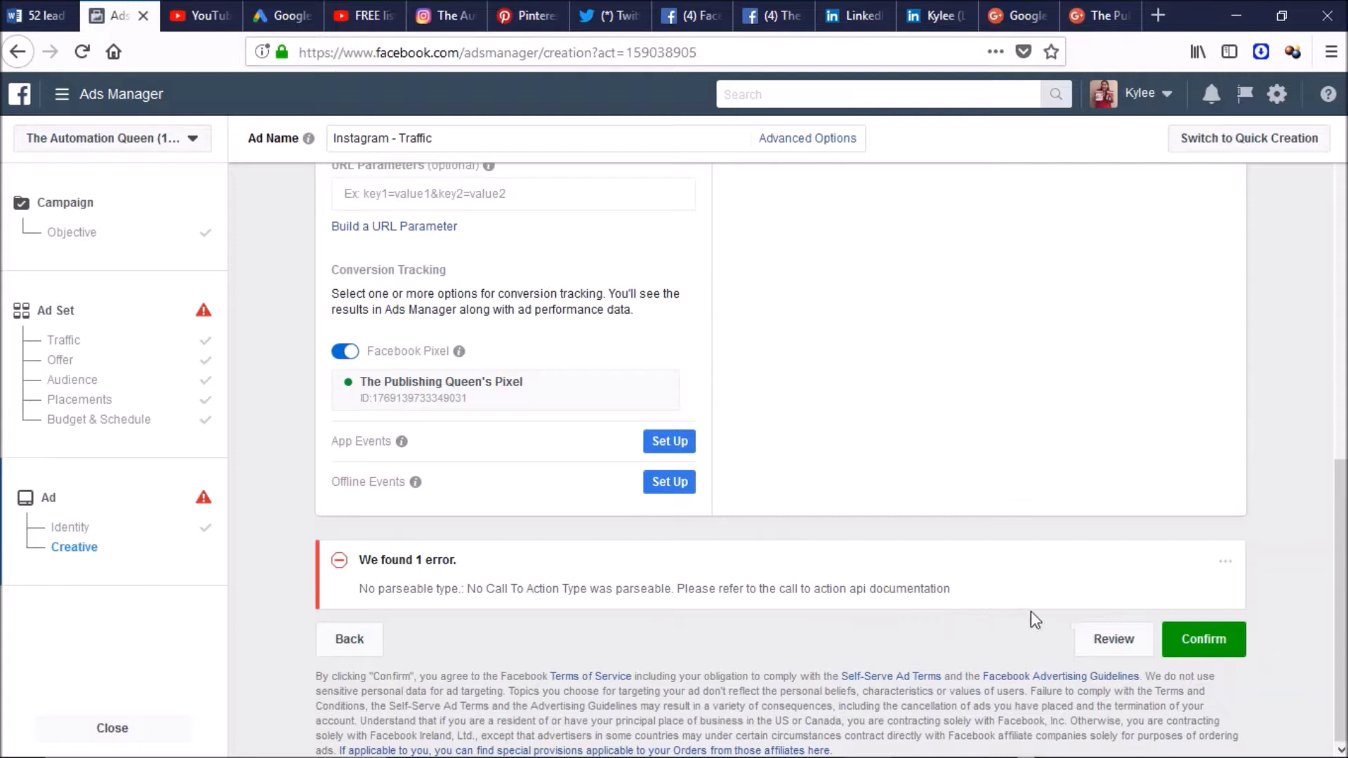
{"action": "left_click", "coordinate": [1213, 655]}
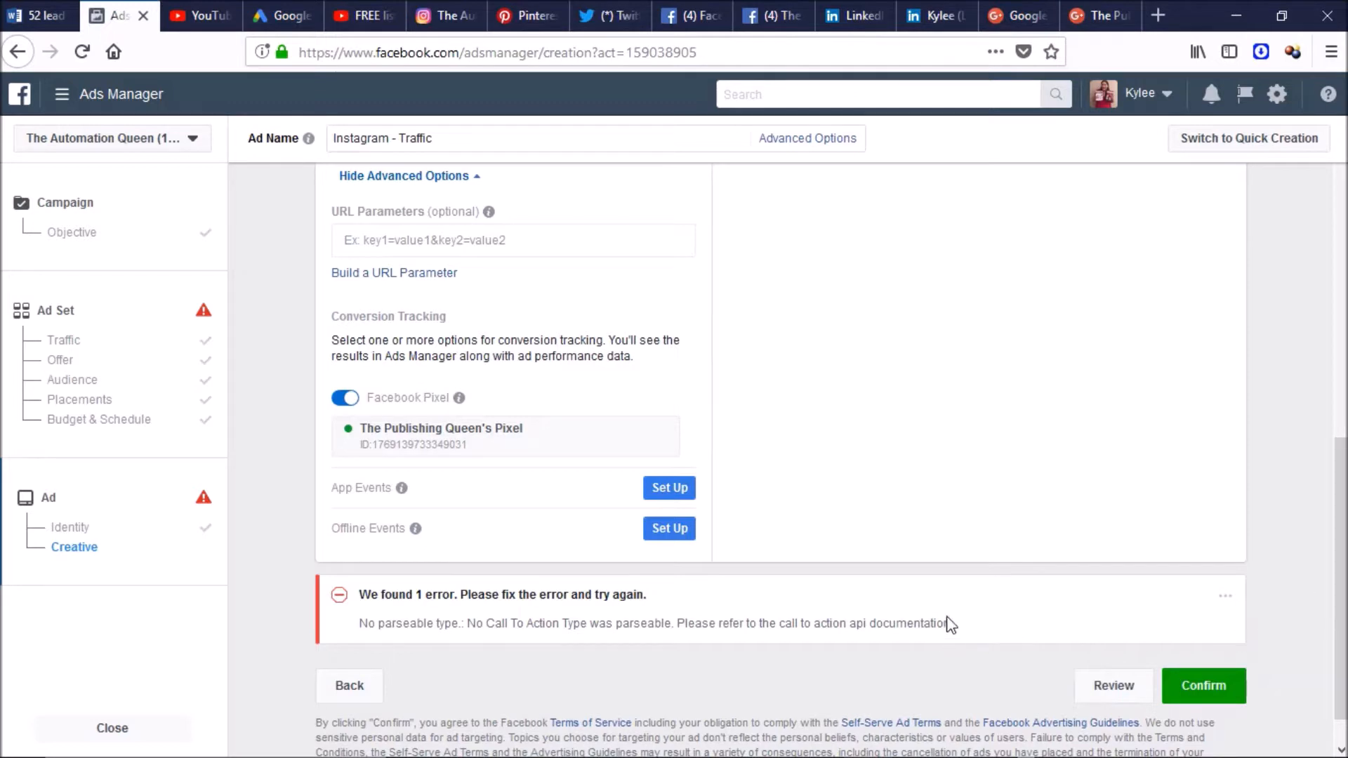
Return to the flagged ad set and examine the error reported below its budget and schedule settings
{"action": "scroll", "coordinate": [955, 621], "scroll_direction": "down", "scroll_amount": 1}
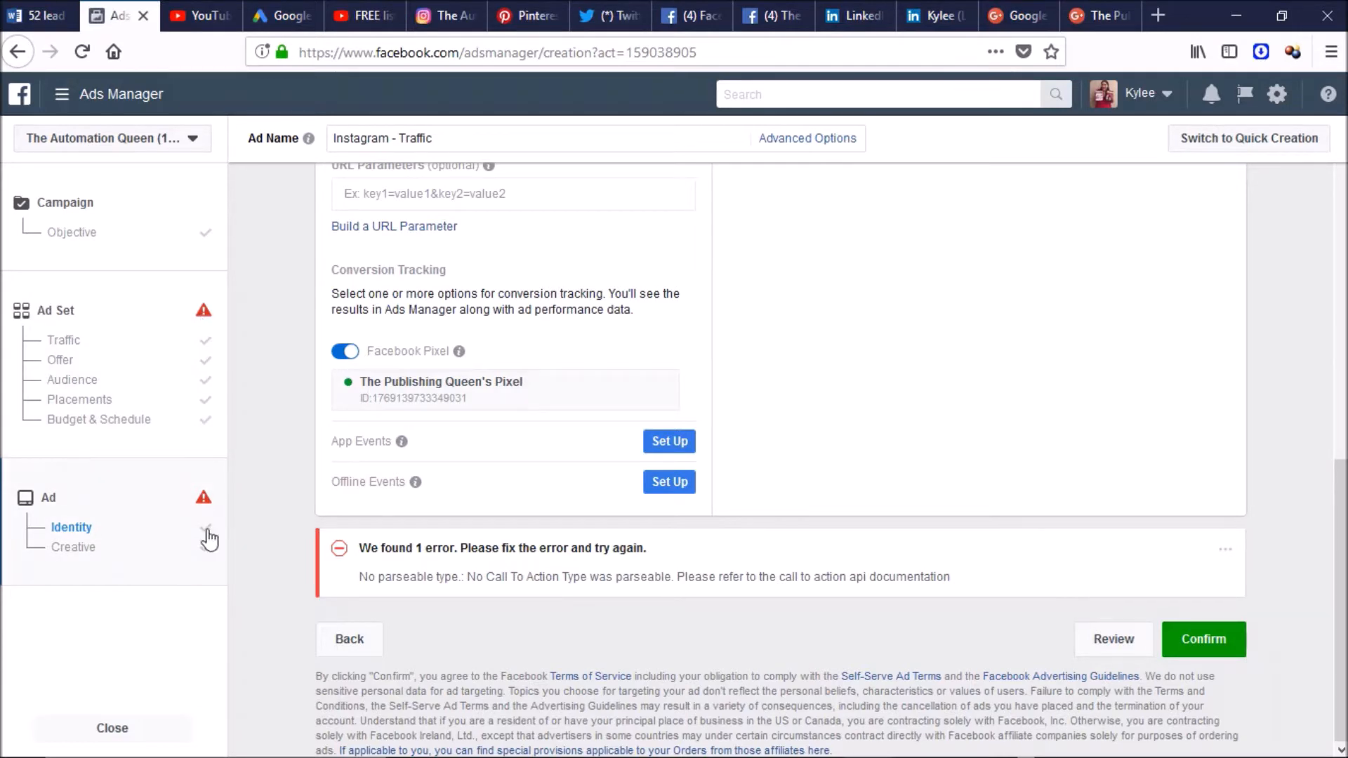
{"action": "left_click", "coordinate": [202, 315]}
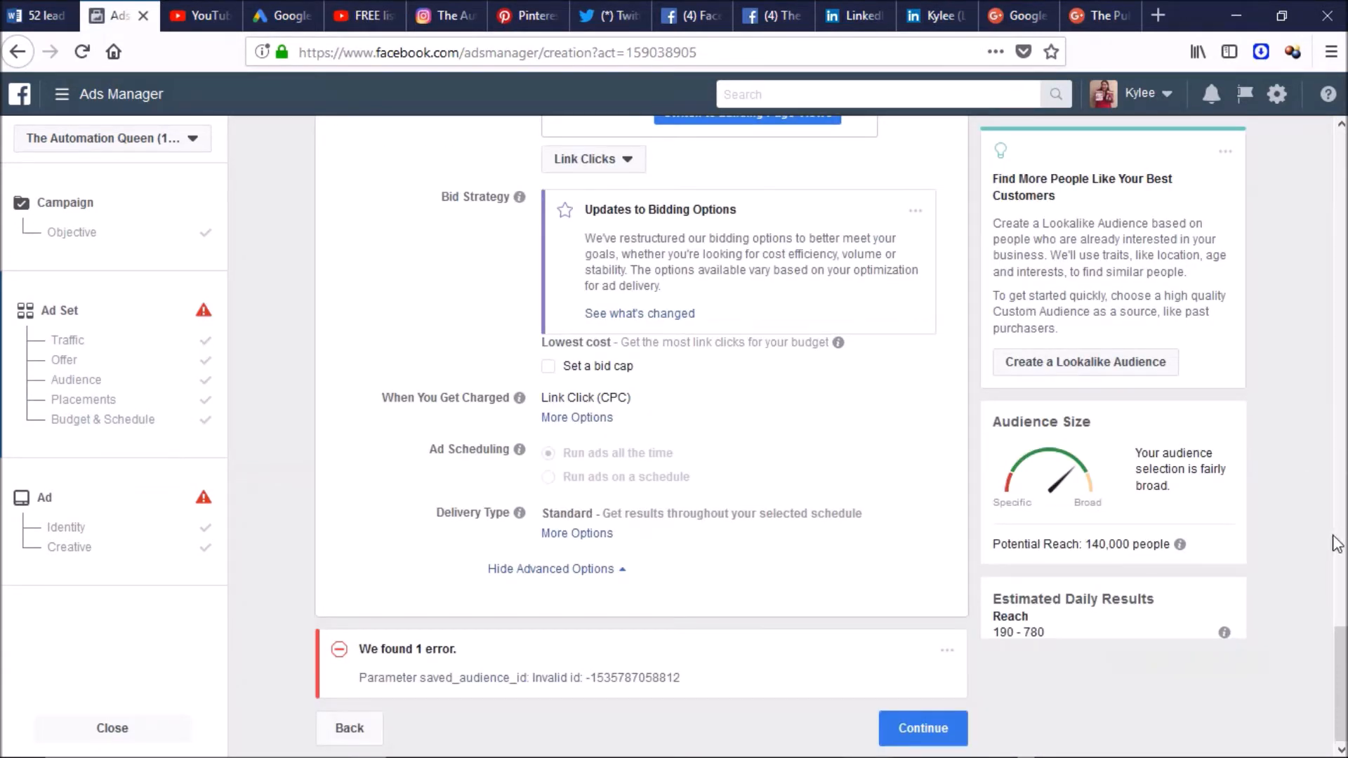
{"action": "mouse_move", "coordinate": [1345, 670]}
{"action": "left_mouse_down"}
{"action": "mouse_move", "coordinate": [1345, 166]}
{"action": "mouse_move", "coordinate": [1344, 678]}
{"action": "left_mouse_up"}
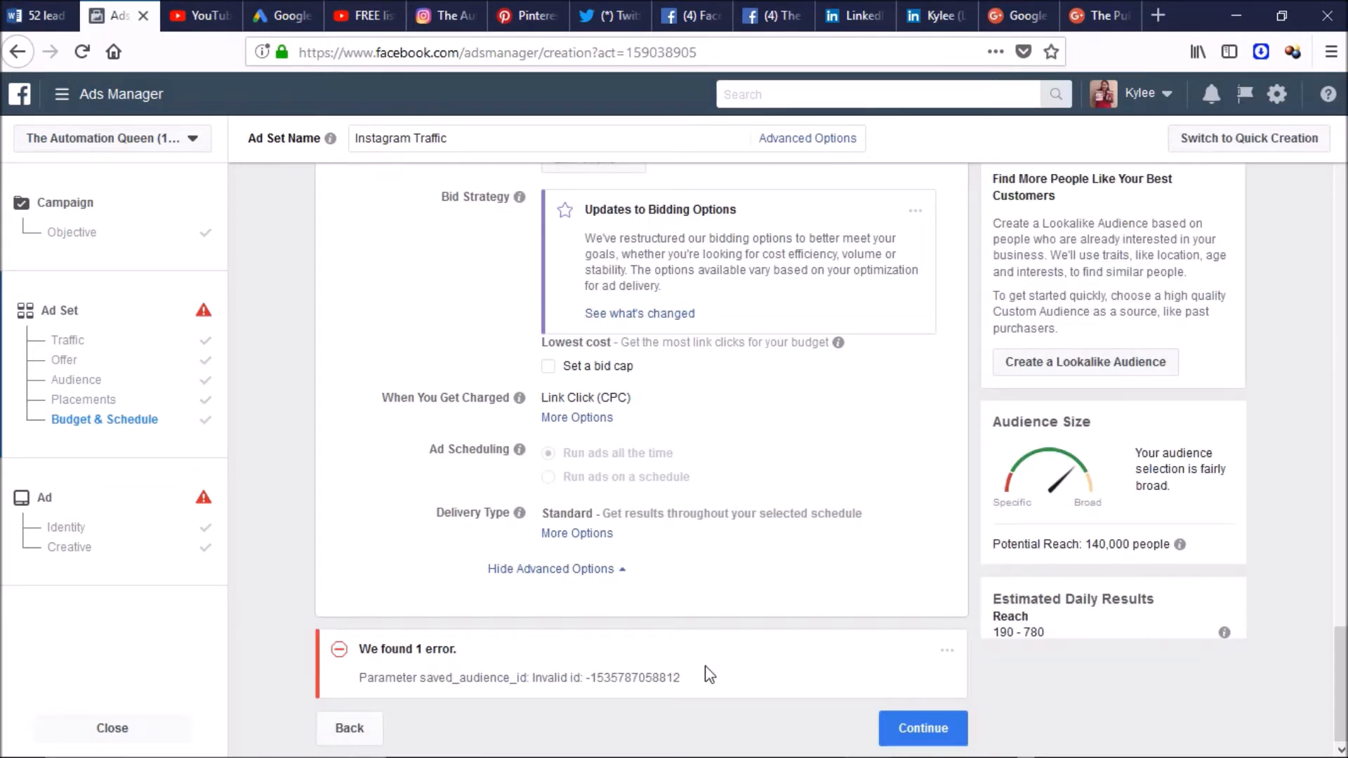
Switch the ad set's saved audience to AU, GB, US - 35-55 and back to The Automation Queen
{"action": "left_click_drag", "start_coordinate": [1343, 678], "coordinate": [1344, 135]}
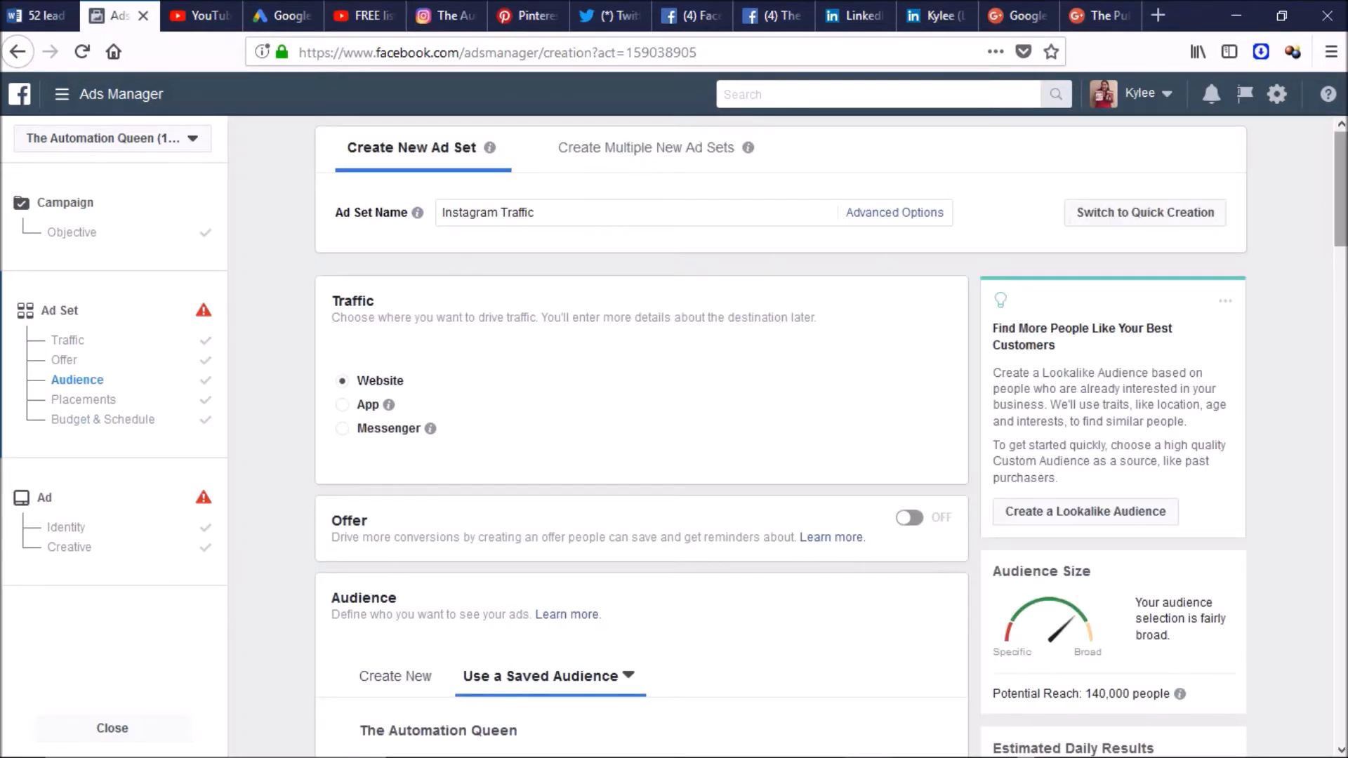
{"action": "left_click_drag", "start_coordinate": [1344, 230], "coordinate": [1345, 310]}
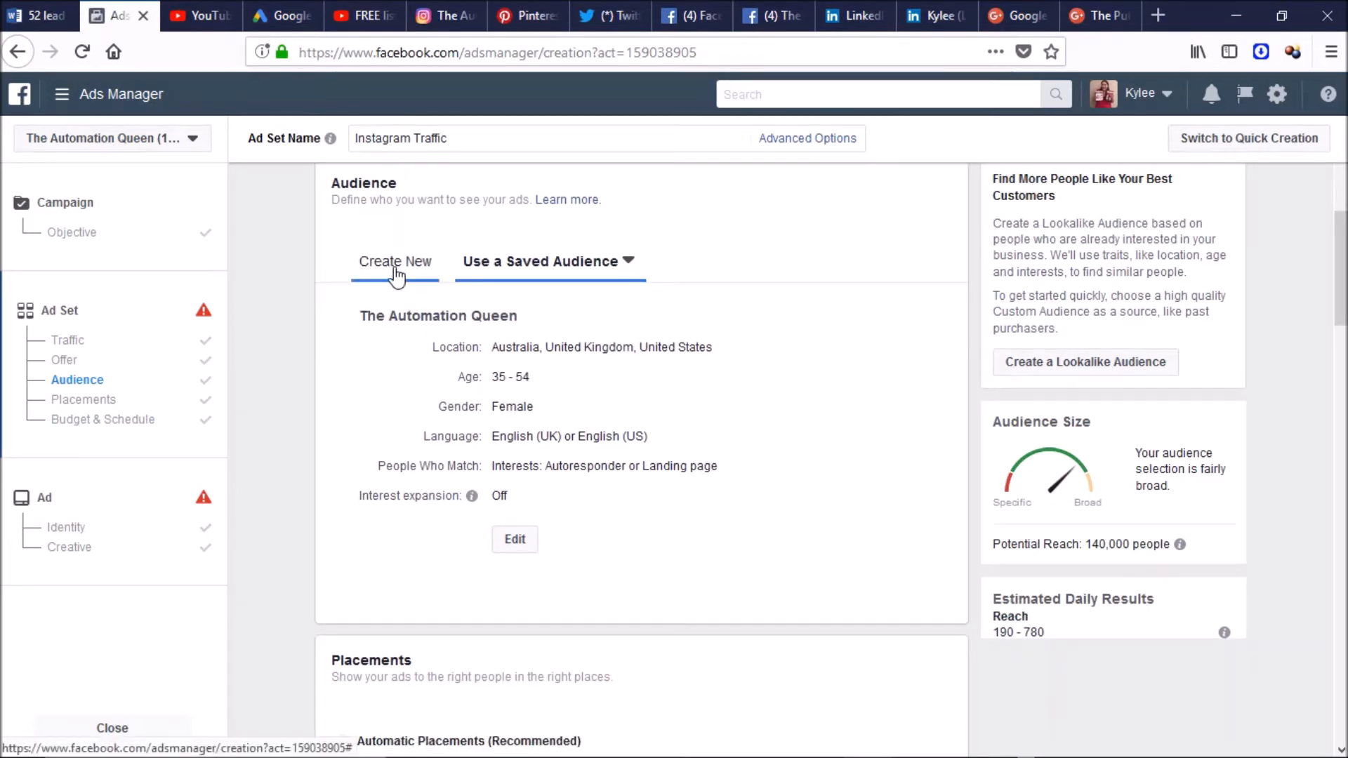
{"action": "left_click", "coordinate": [513, 274]}
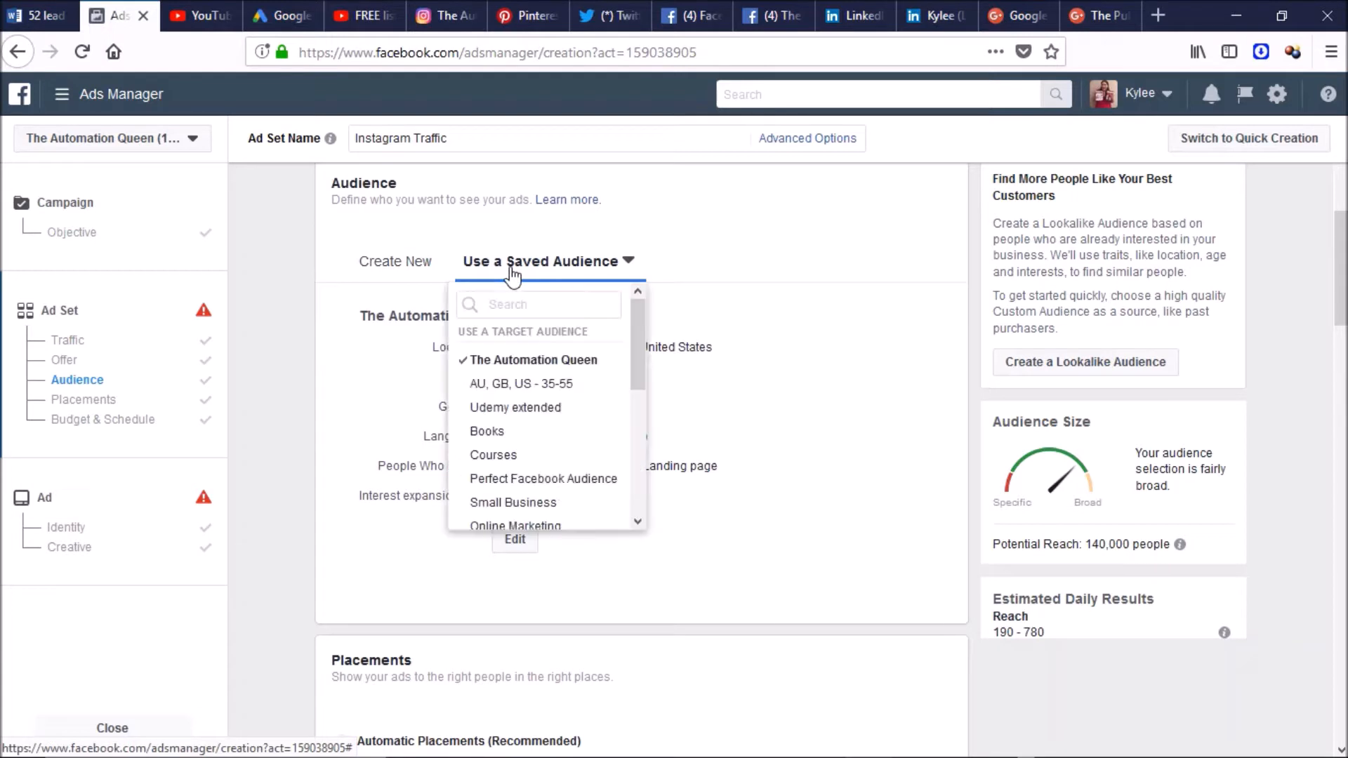
{"action": "left_click", "coordinate": [560, 386]}
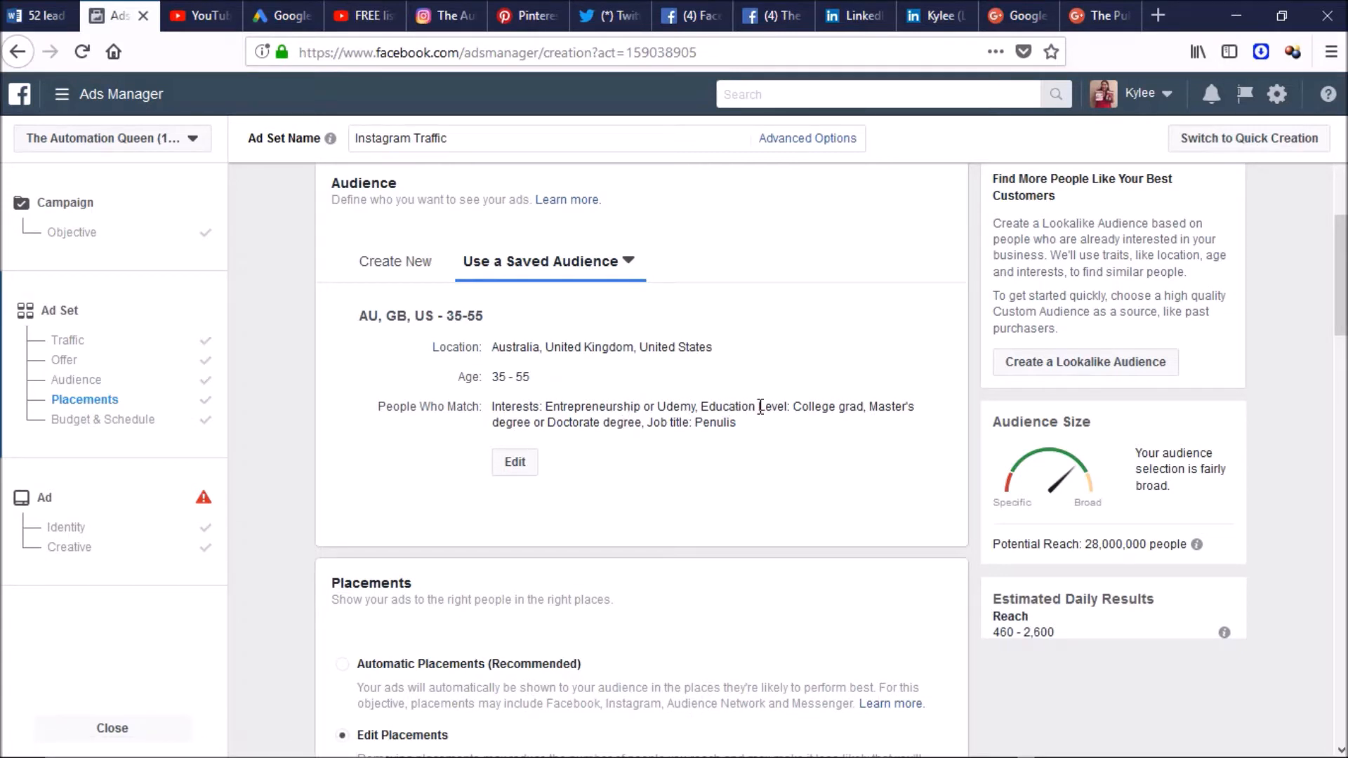
{"action": "left_click", "coordinate": [511, 273]}
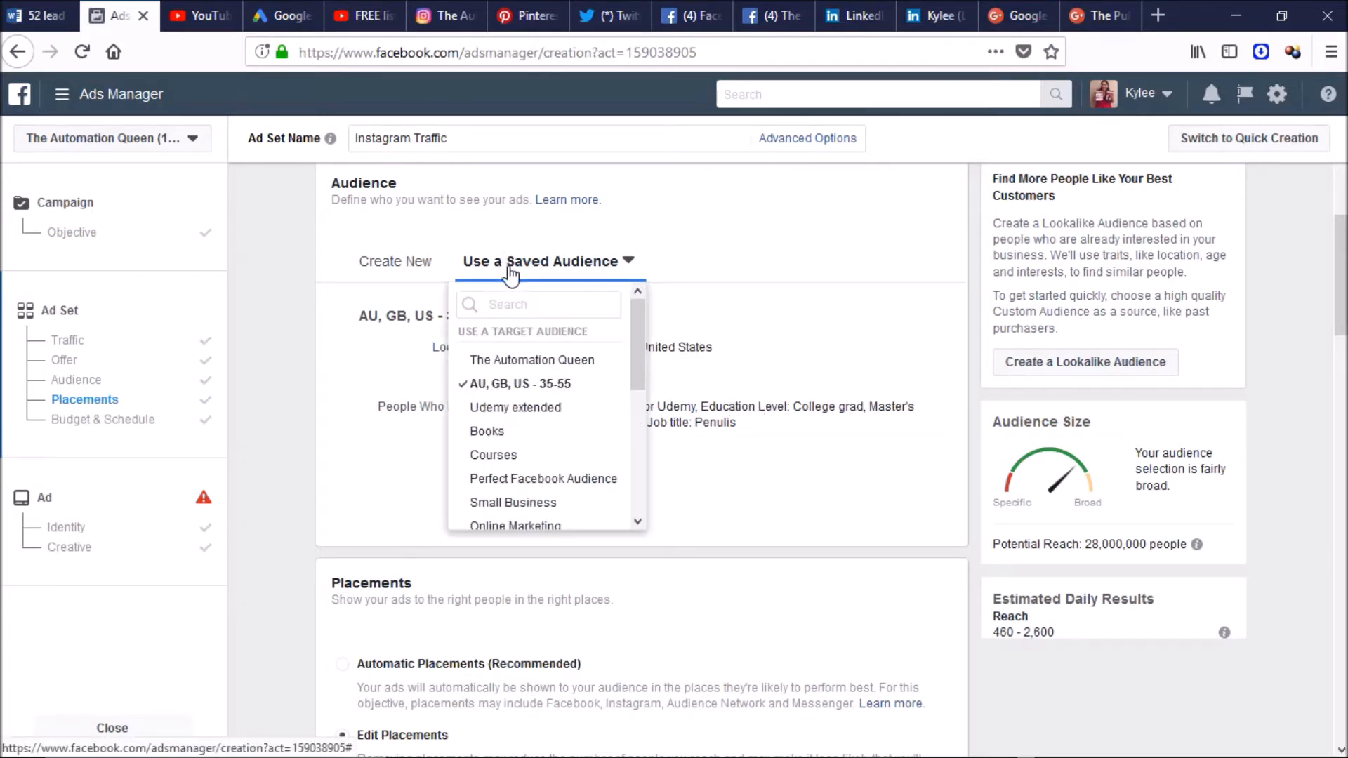
{"action": "left_click", "coordinate": [531, 362]}
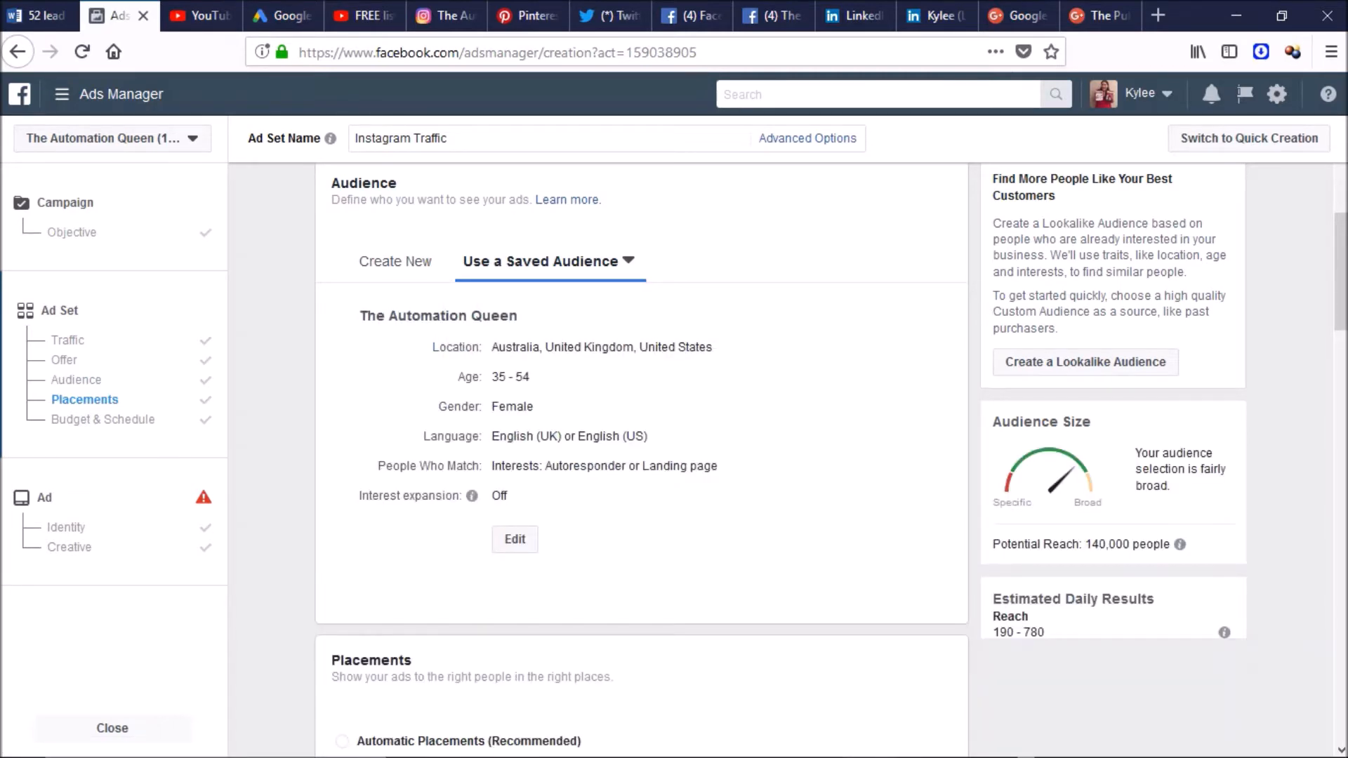
Continue from the ad set to the ad settings and try to confirm the ad
{"action": "left_click_drag", "start_coordinate": [1346, 309], "coordinate": [1346, 720]}
{"action": "left_click", "coordinate": [926, 733]}
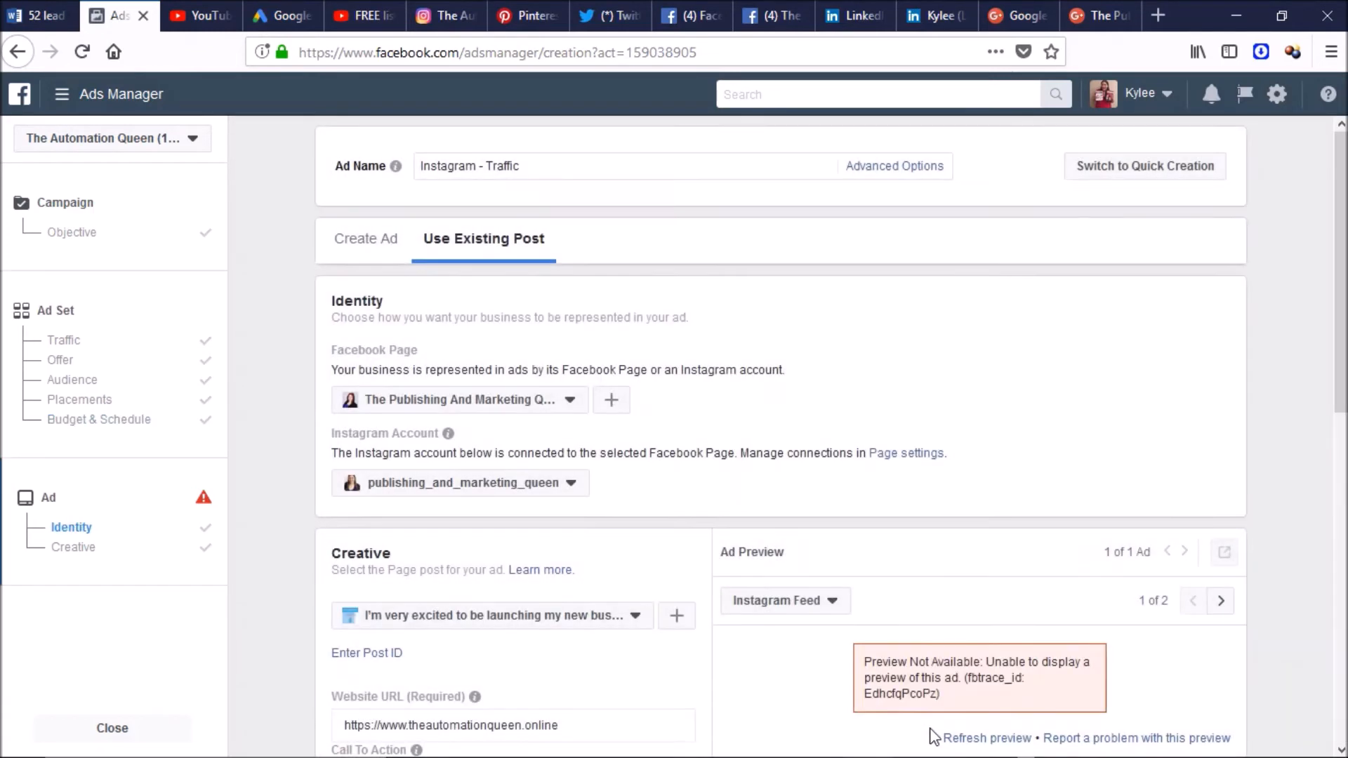
{"action": "left_click_drag", "start_coordinate": [1341, 337], "coordinate": [1253, 696]}
{"action": "left_click", "coordinate": [1203, 640]}
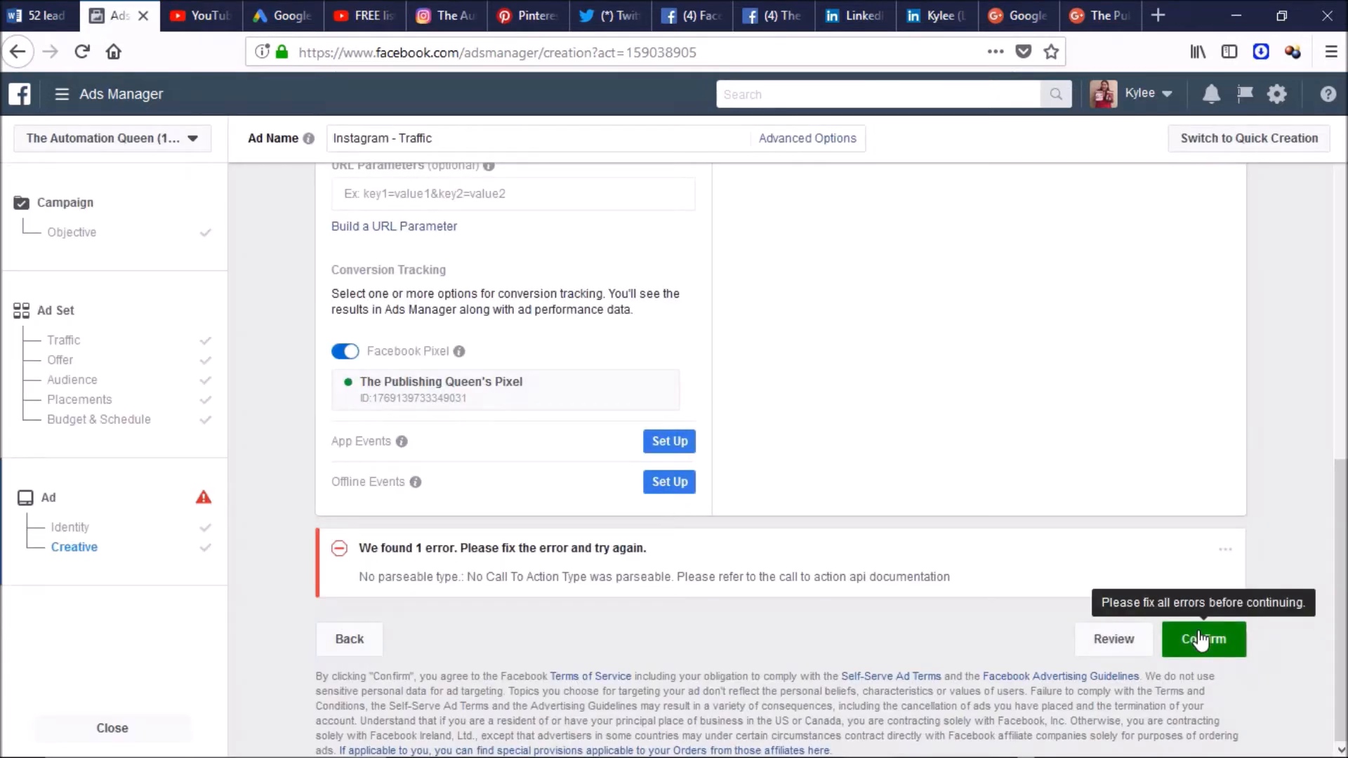
Clear the website URL in the ad's creative settings
{"action": "left_click_drag", "start_coordinate": [1339, 610], "coordinate": [1338, 358]}
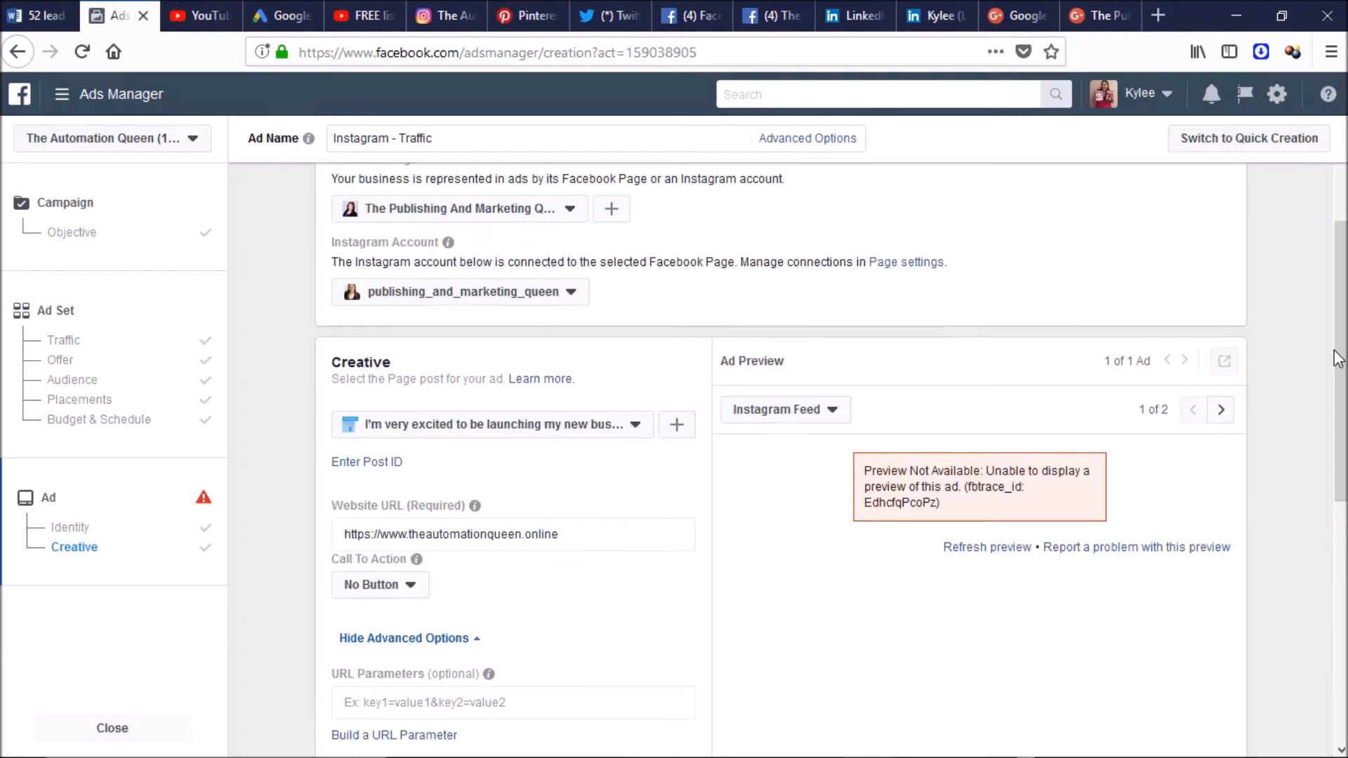
{"action": "left_click", "coordinate": [598, 533]}
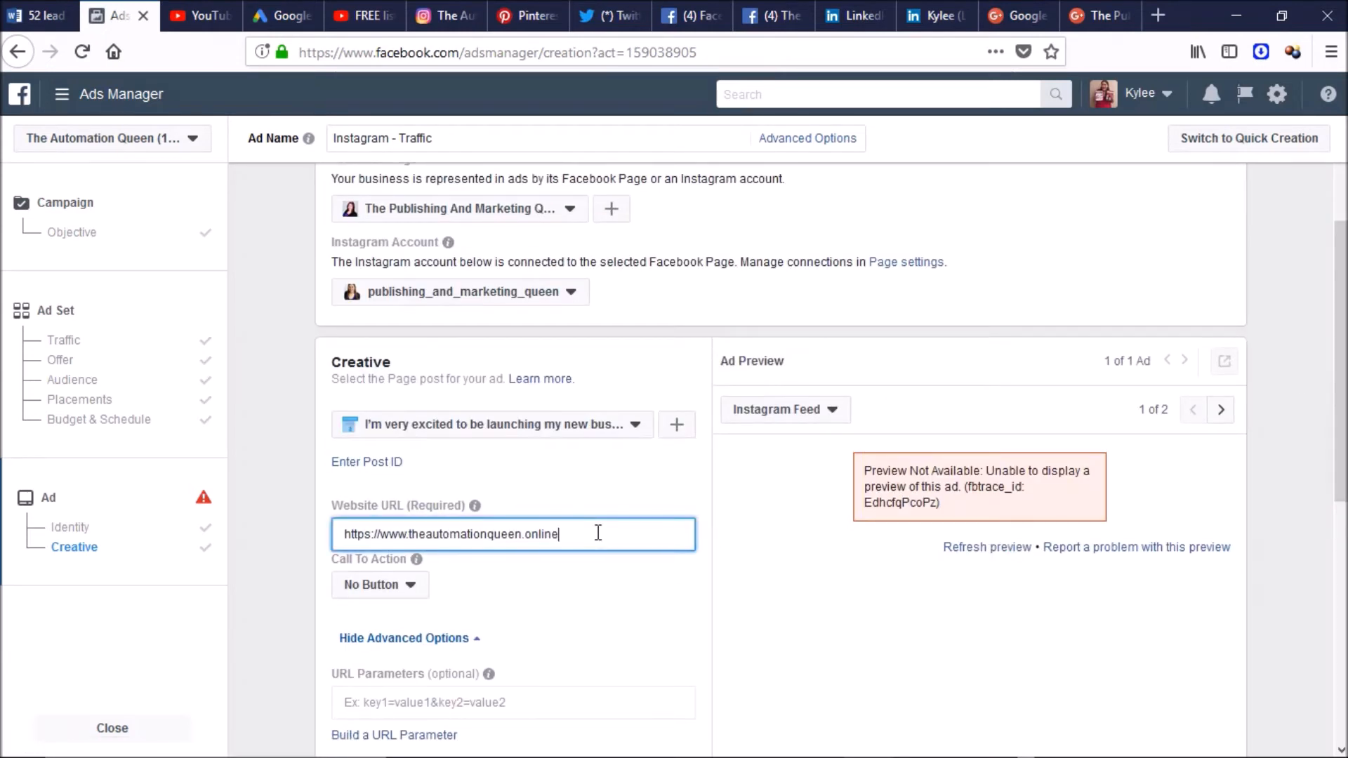
{"action": "left_click_drag", "start_coordinate": [590, 536], "coordinate": [246, 508]}
{"action": "key", "text": "BackSpace"}
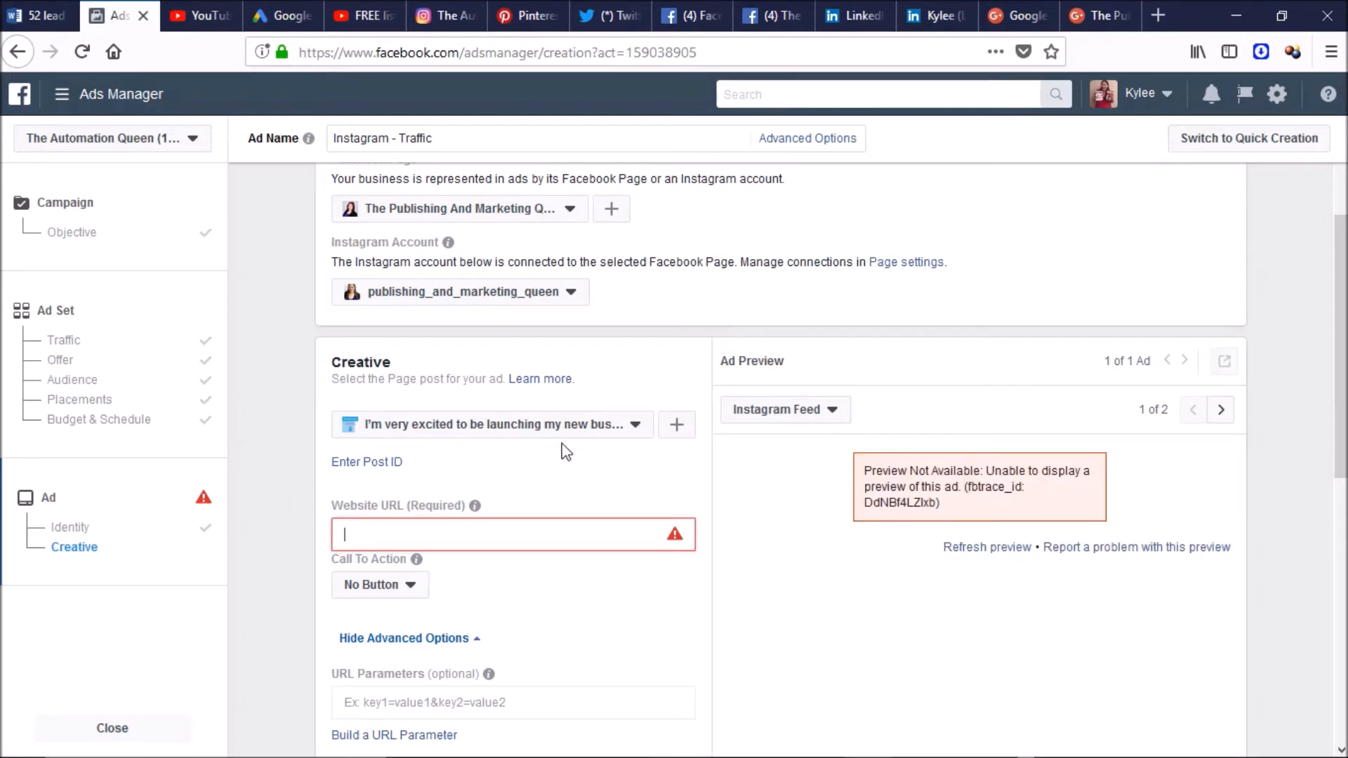
Switch the creative to the Instagram post "Do you want to be a money magnet?" and back to "I'm very excited to be launching my new bus..."
{"action": "left_click", "coordinate": [637, 430]}
{"action": "left_click", "coordinate": [639, 433]}
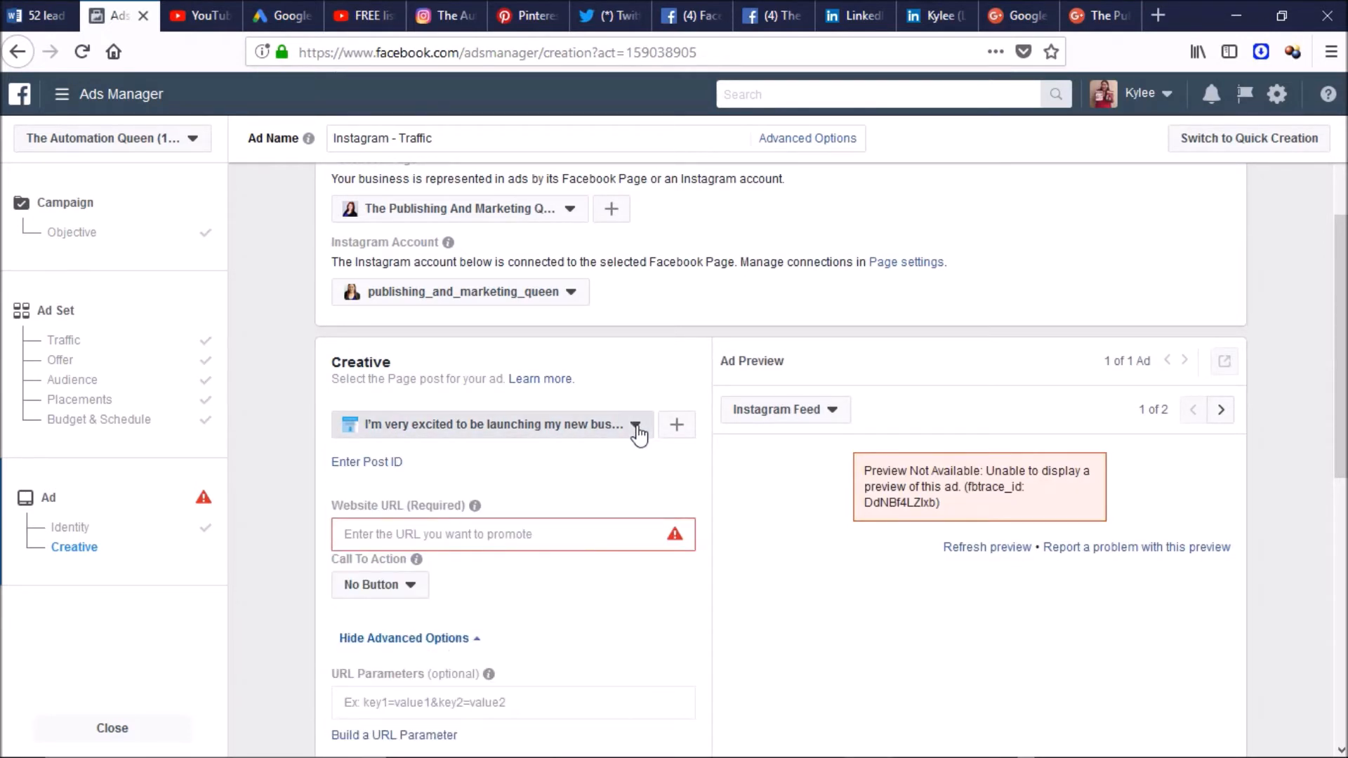
{"action": "left_click", "coordinate": [636, 427]}
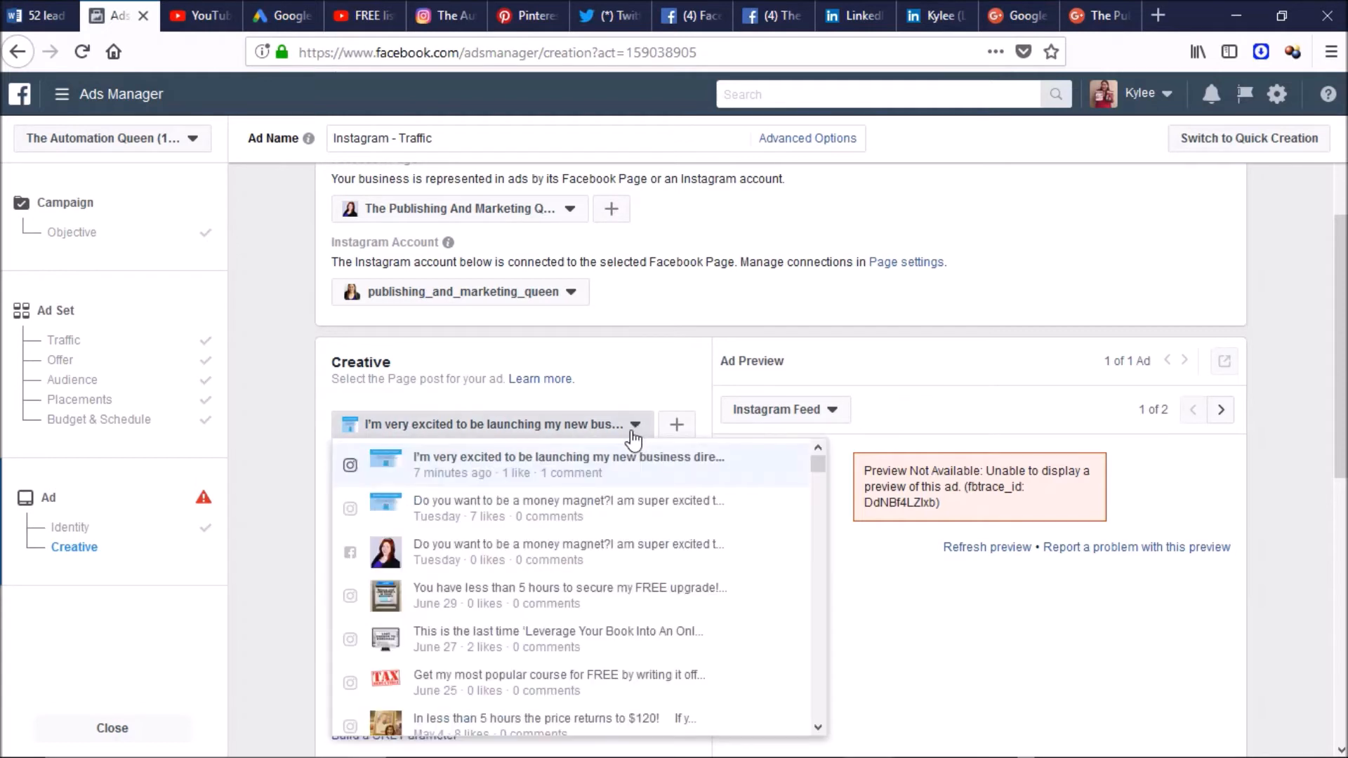
{"action": "left_click", "coordinate": [622, 514]}
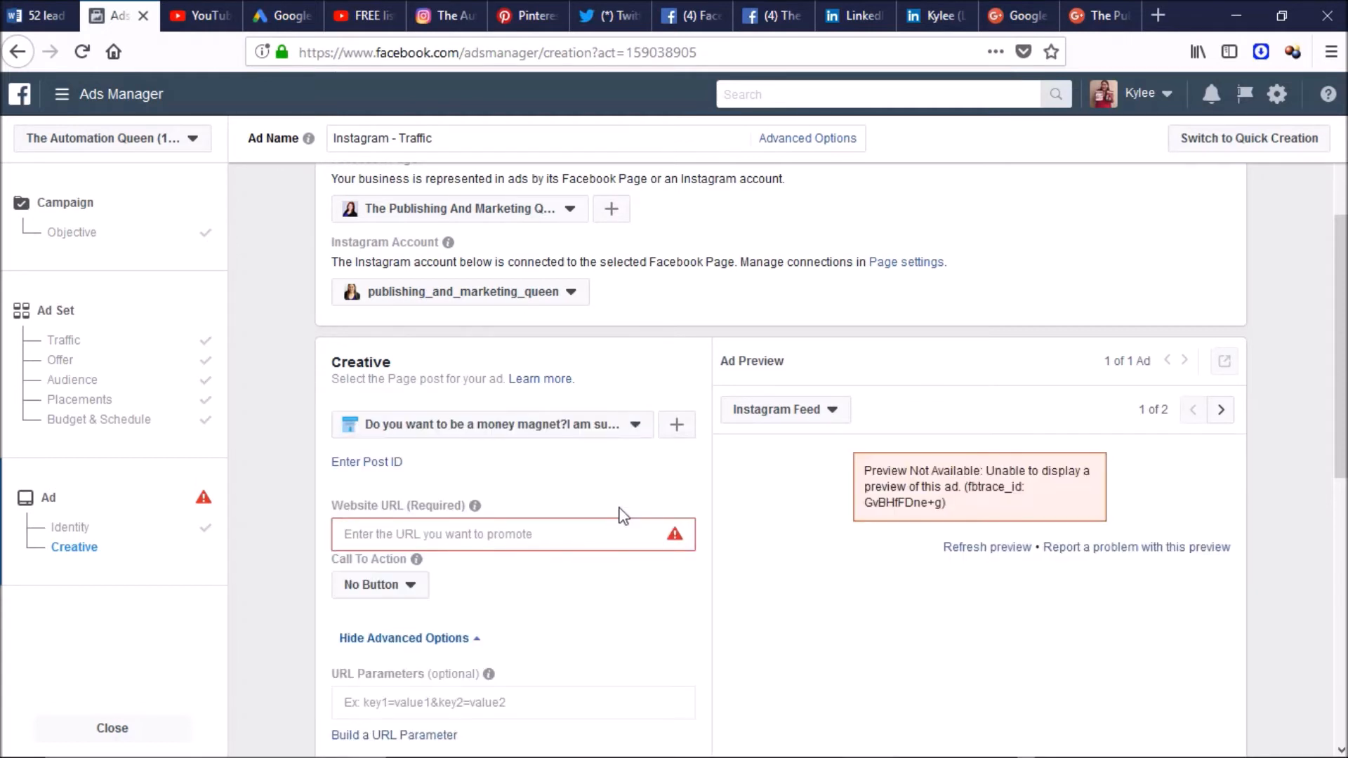
{"action": "left_click", "coordinate": [636, 446]}
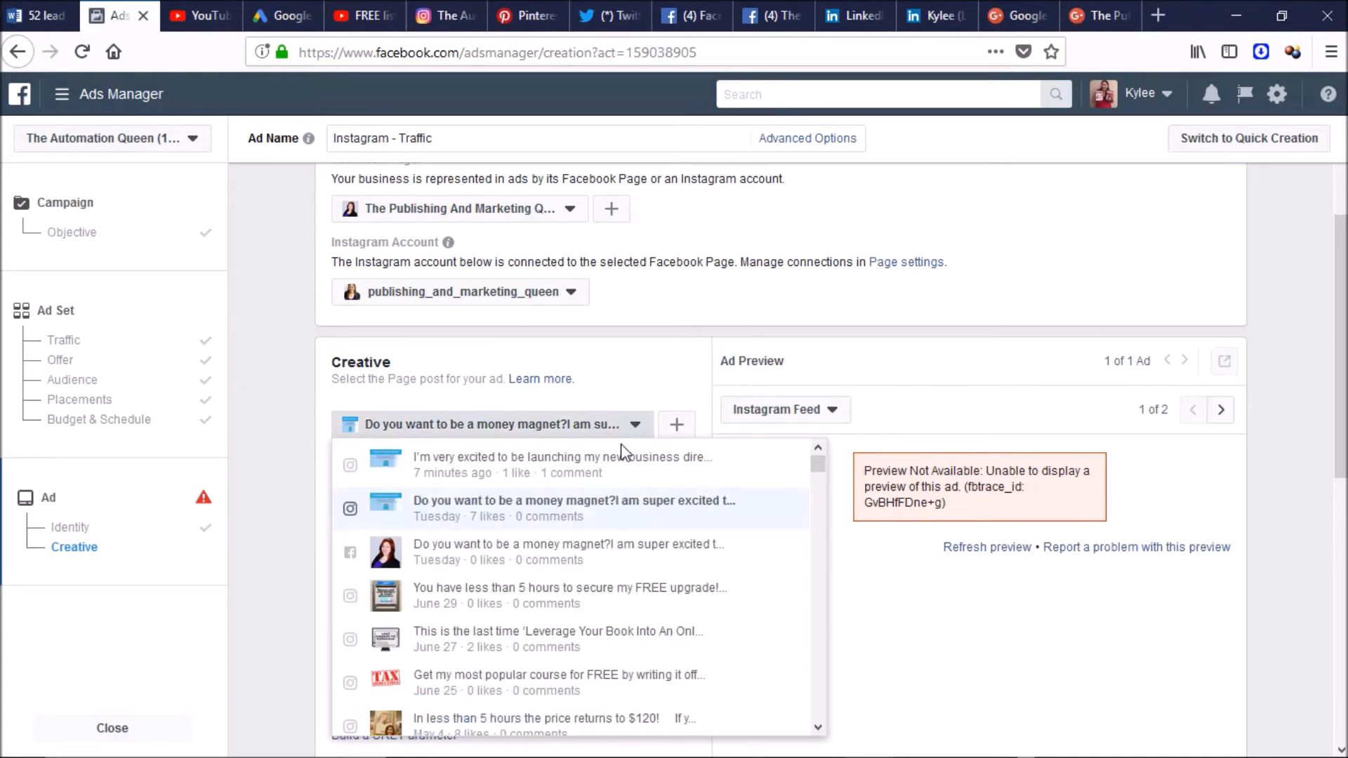
{"action": "left_click", "coordinate": [610, 467]}
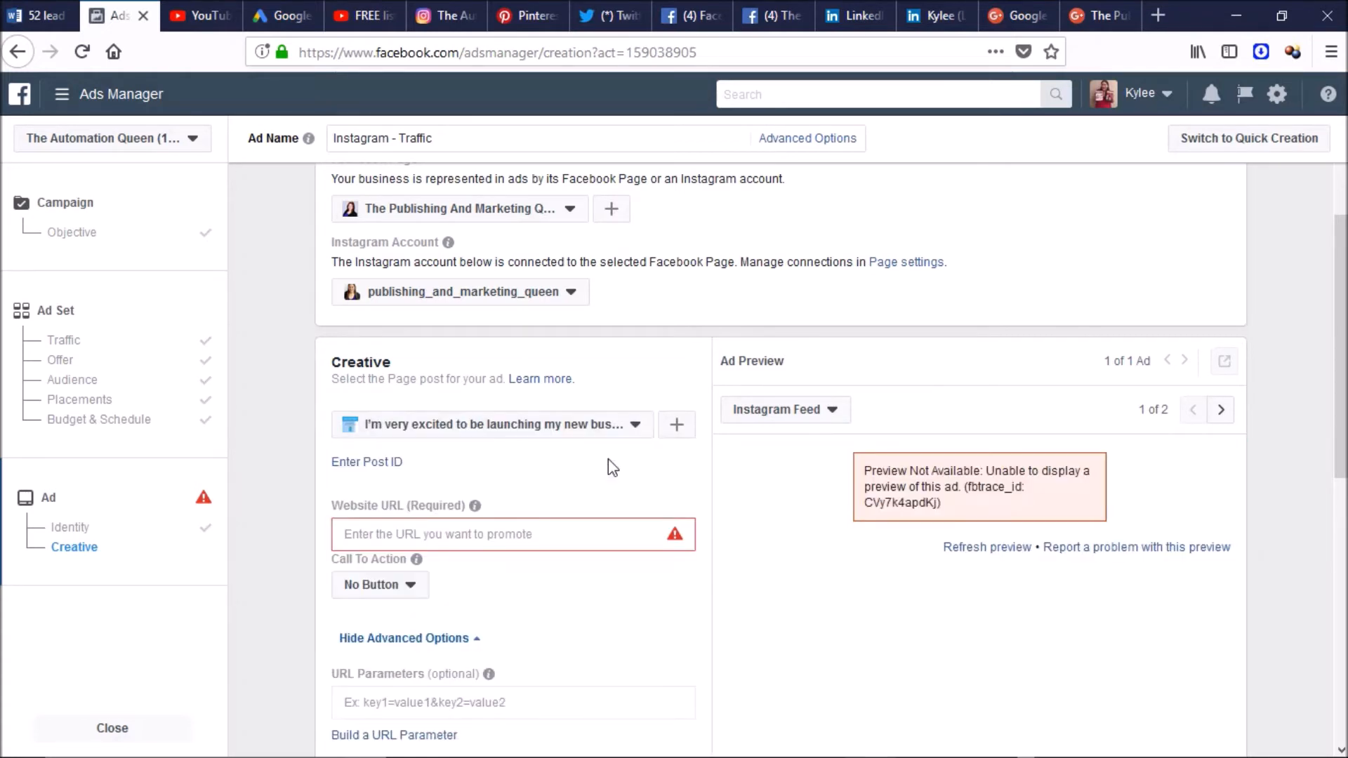
Switch the ad from using an existing post to creating a new ad and back to the existing post
{"action": "left_click", "coordinate": [522, 535]}
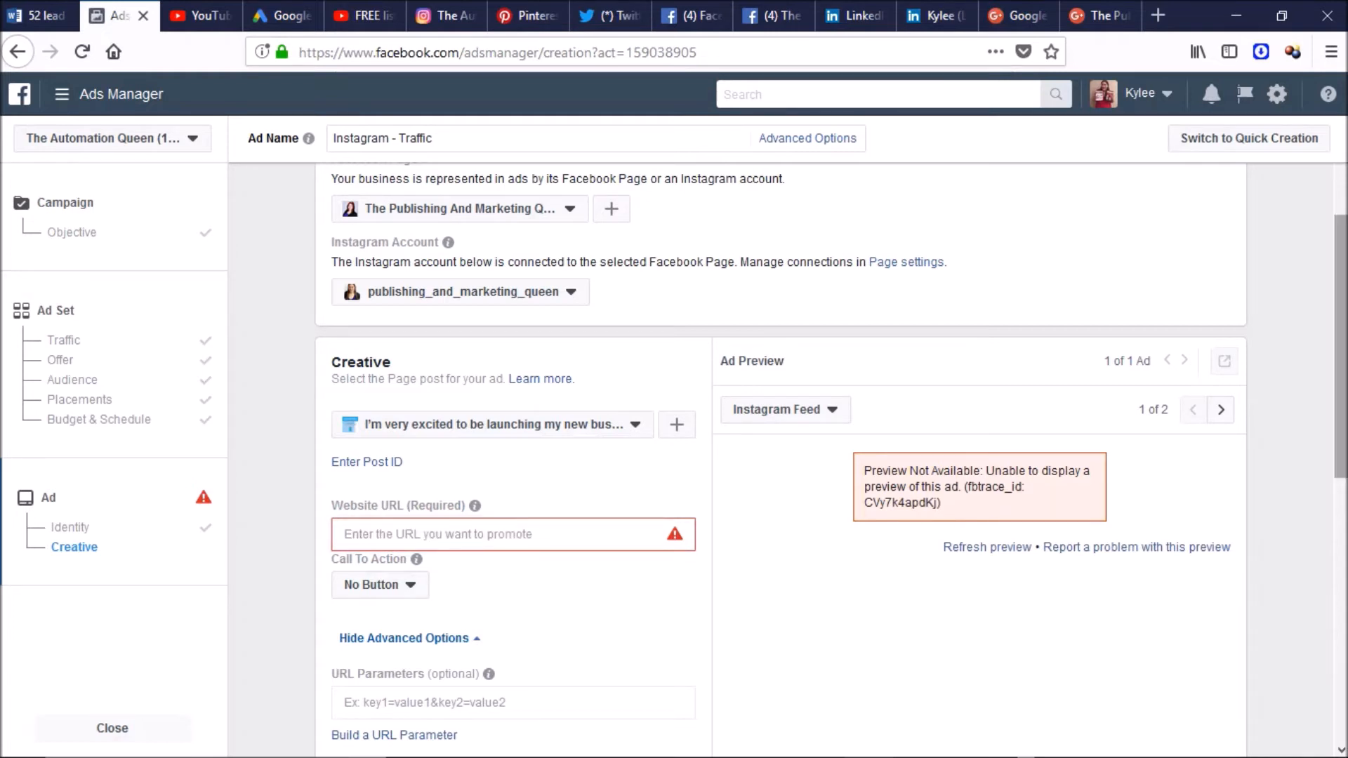
{"action": "left_click_drag", "start_coordinate": [1340, 366], "coordinate": [1337, 278]}
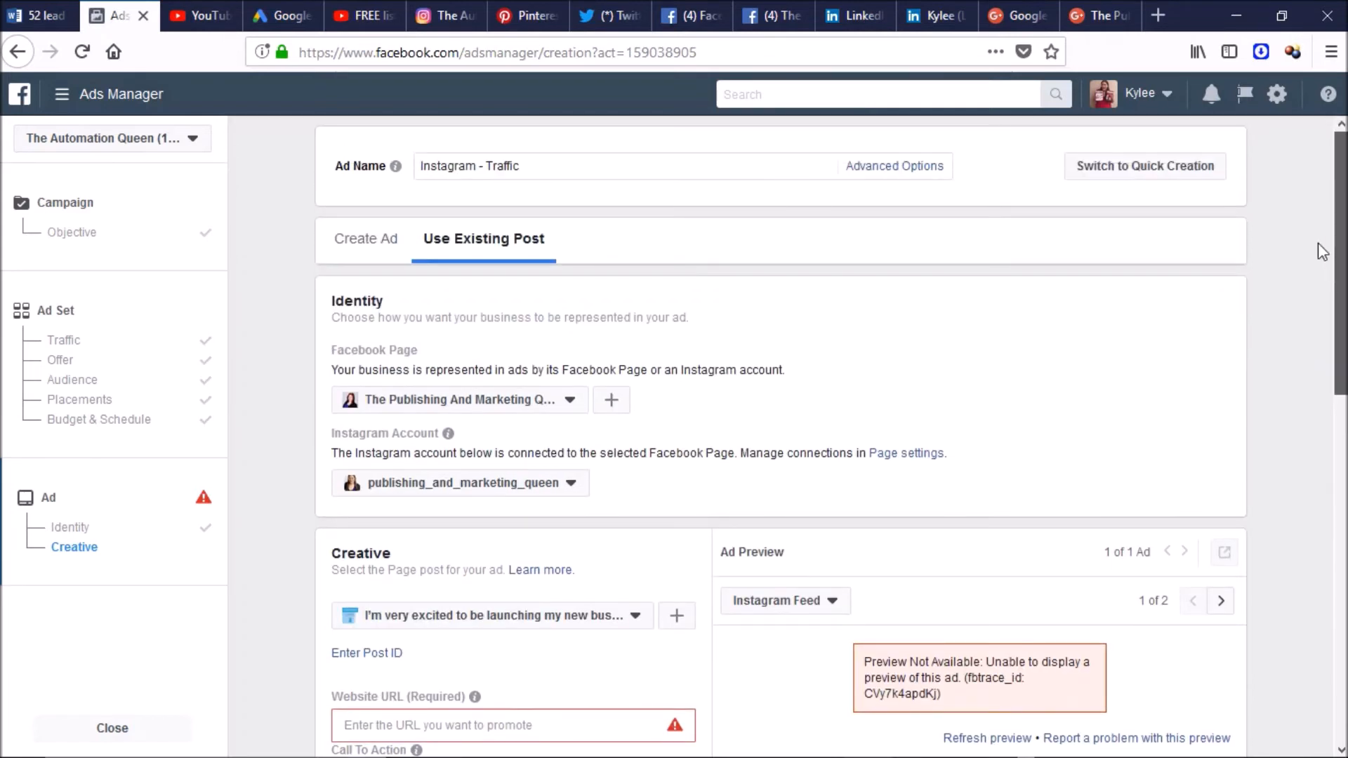
{"action": "left_click", "coordinate": [378, 242]}
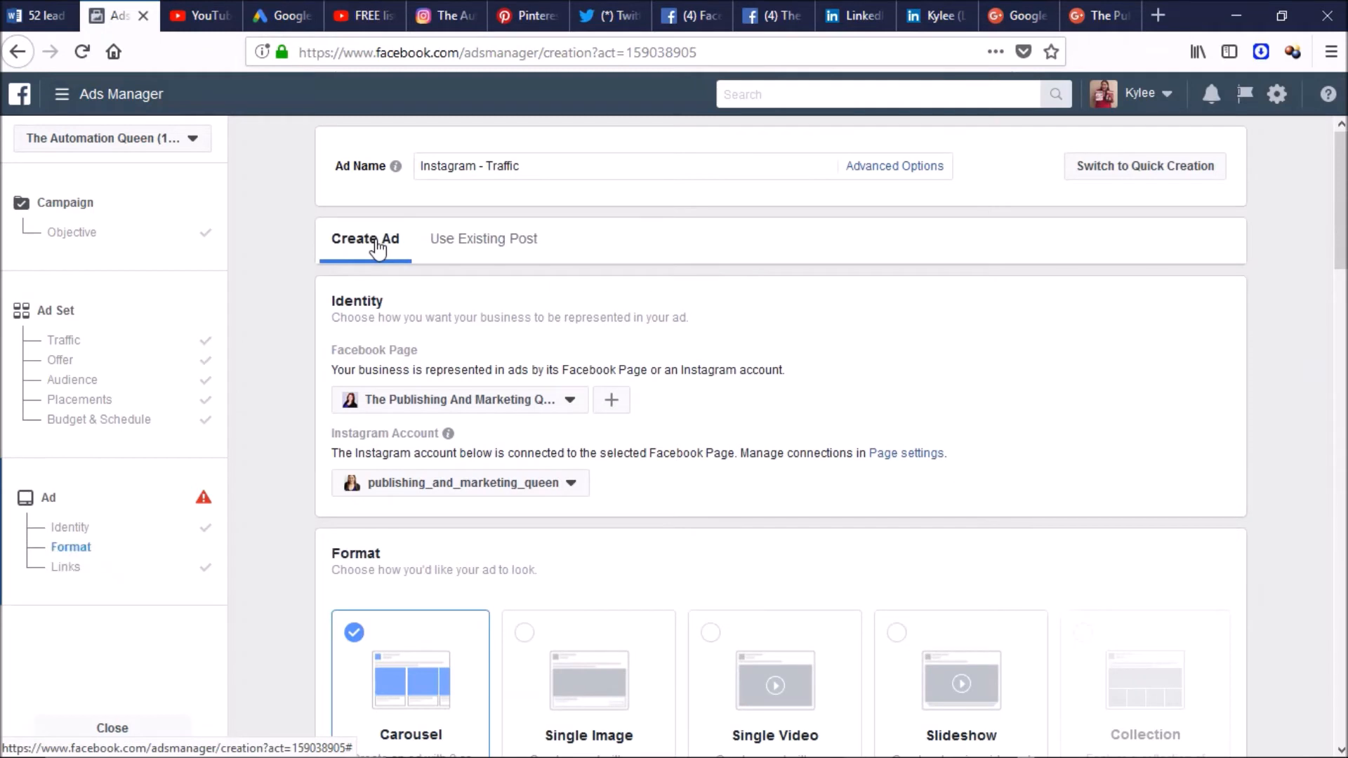
{"action": "left_click", "coordinate": [470, 246]}
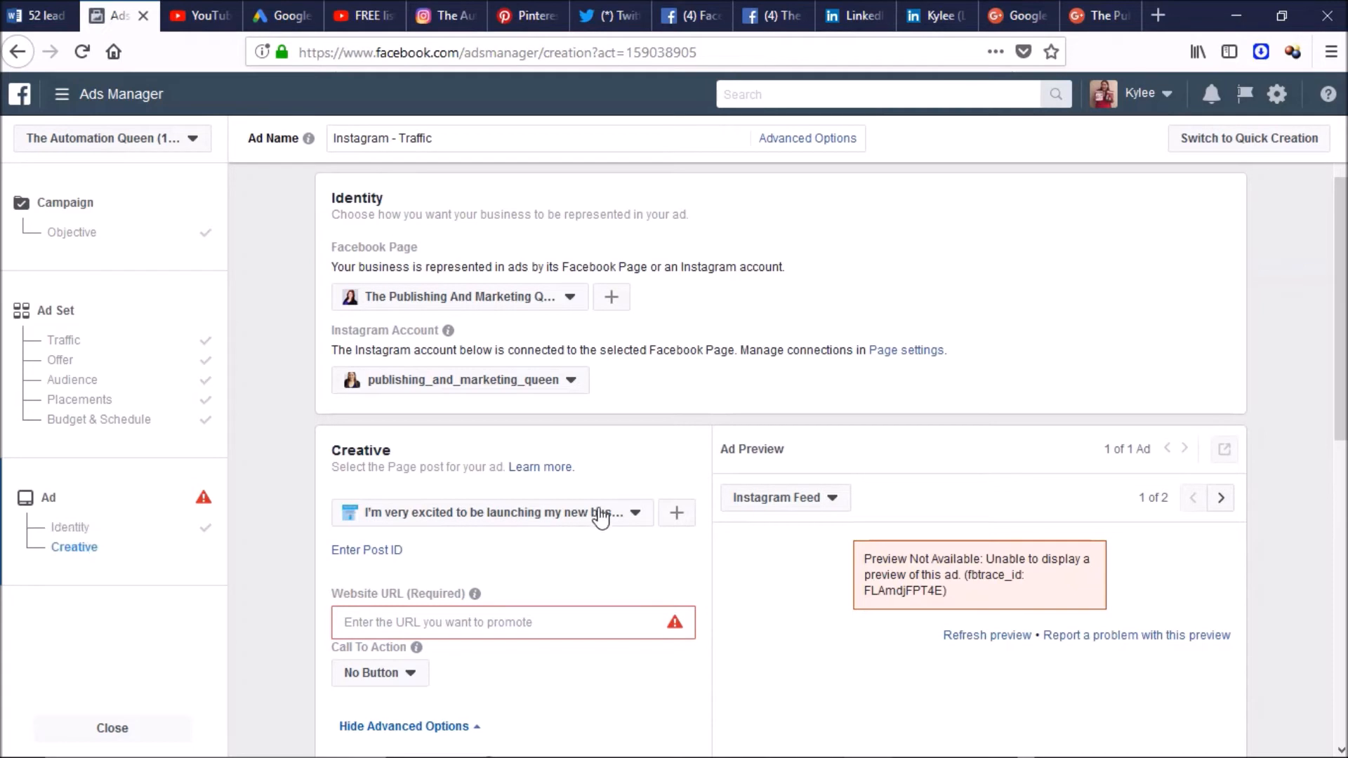
Try the Facebook post "Do you want to be a money magnet?" as the creative and reselect the most recent Instagram post
{"action": "left_click", "coordinate": [636, 520]}
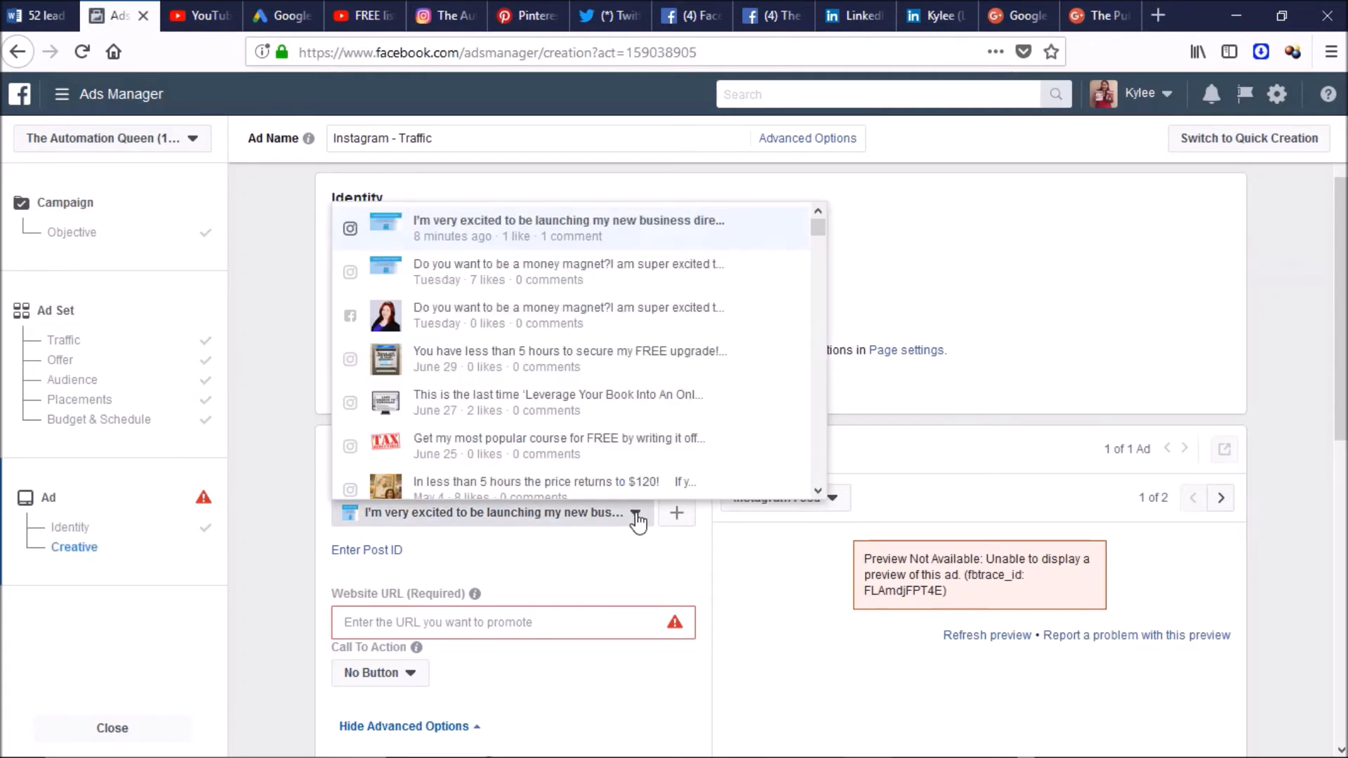
{"action": "left_click", "coordinate": [564, 318]}
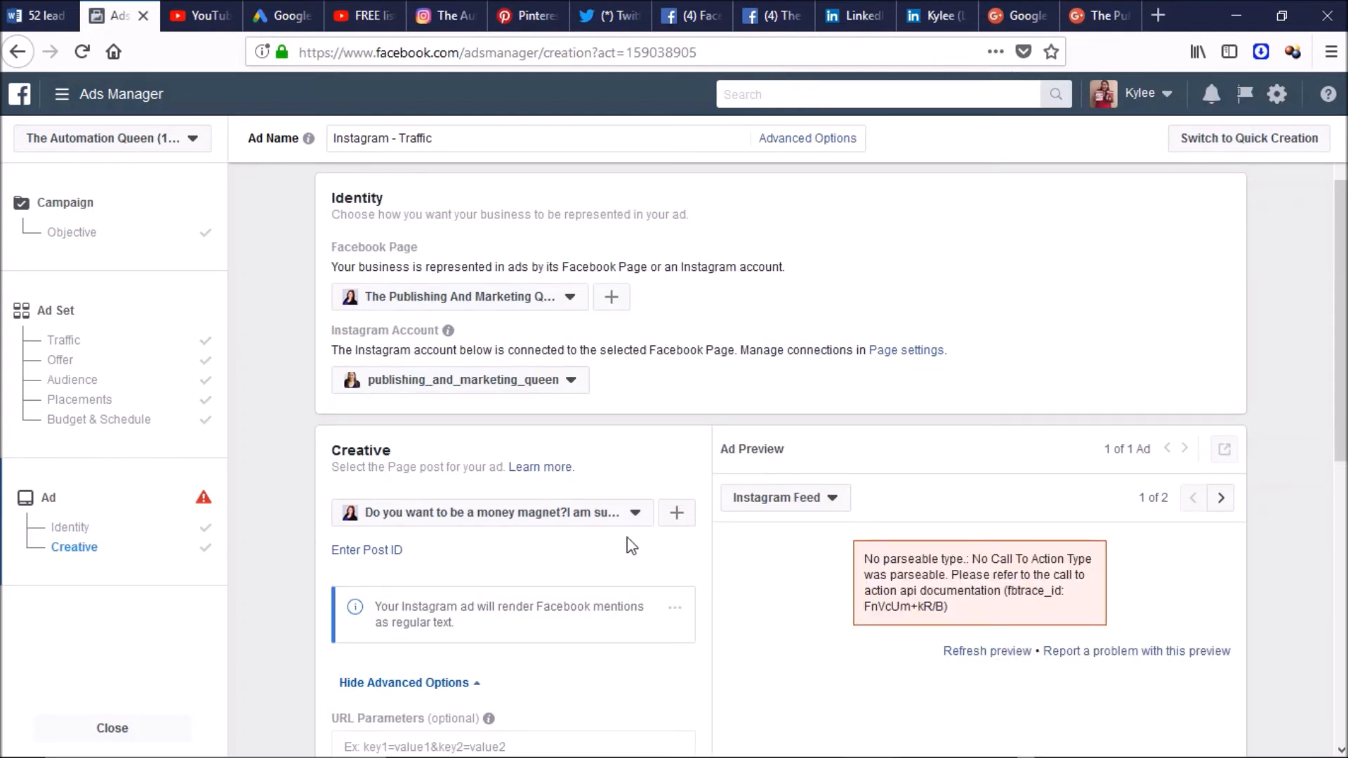
{"action": "left_click", "coordinate": [614, 519]}
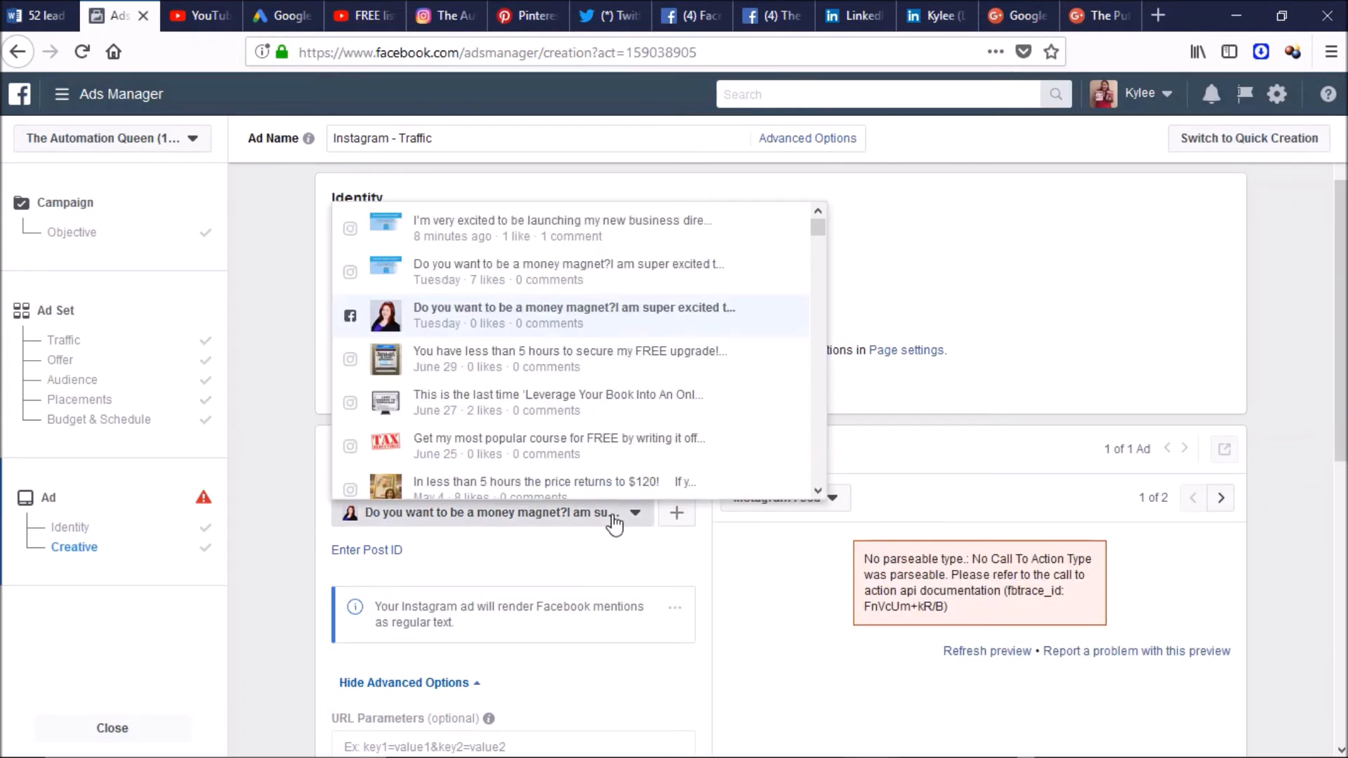
{"action": "left_click", "coordinate": [678, 238]}
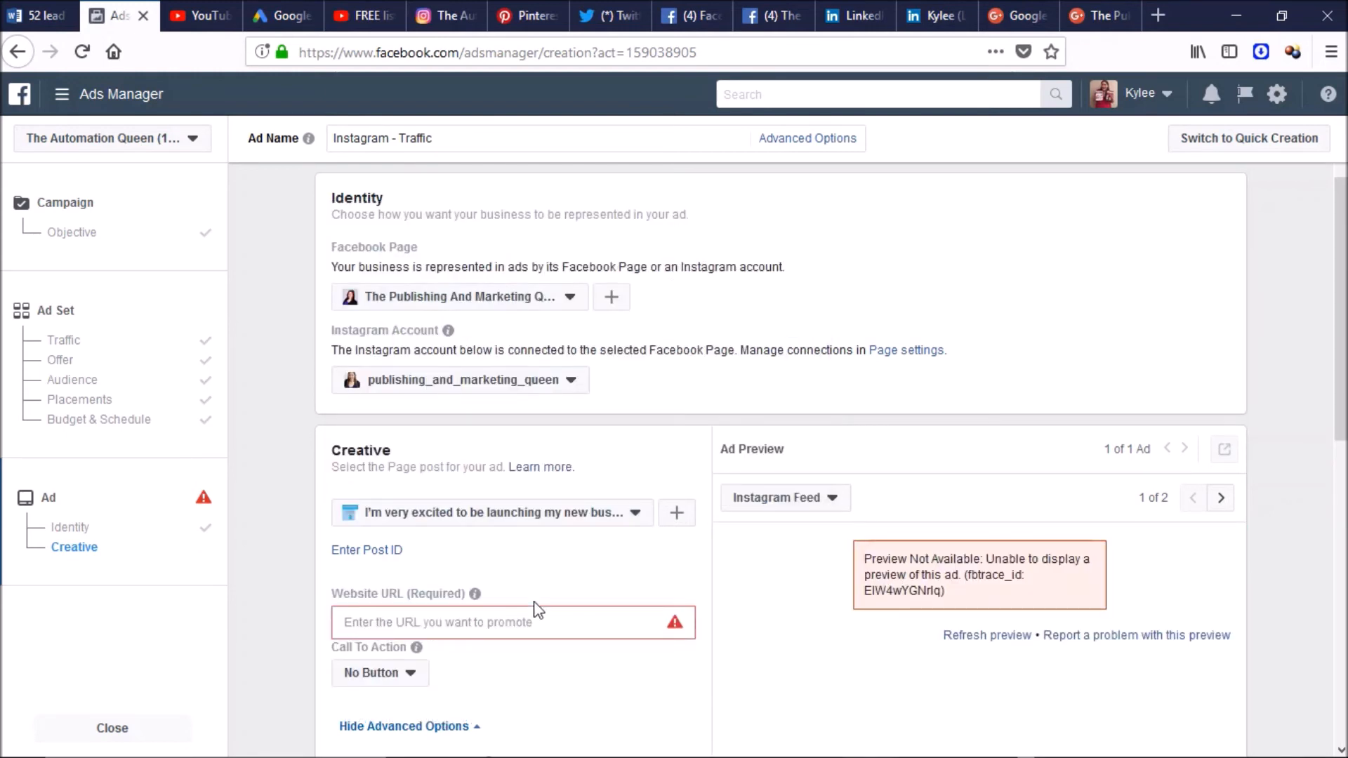
{"action": "left_click", "coordinate": [488, 627]}
{"action": "type", "text": "http"}
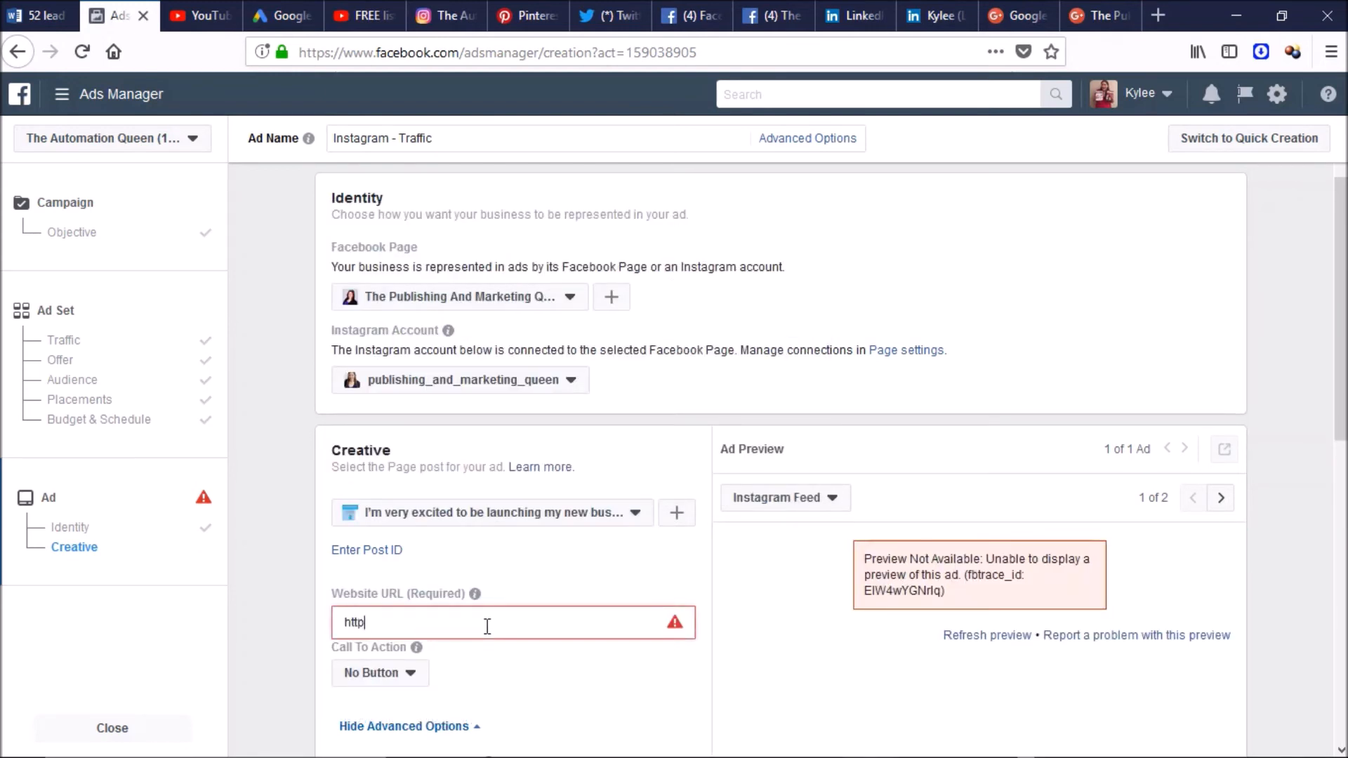
{"action": "type", "text": ":"}
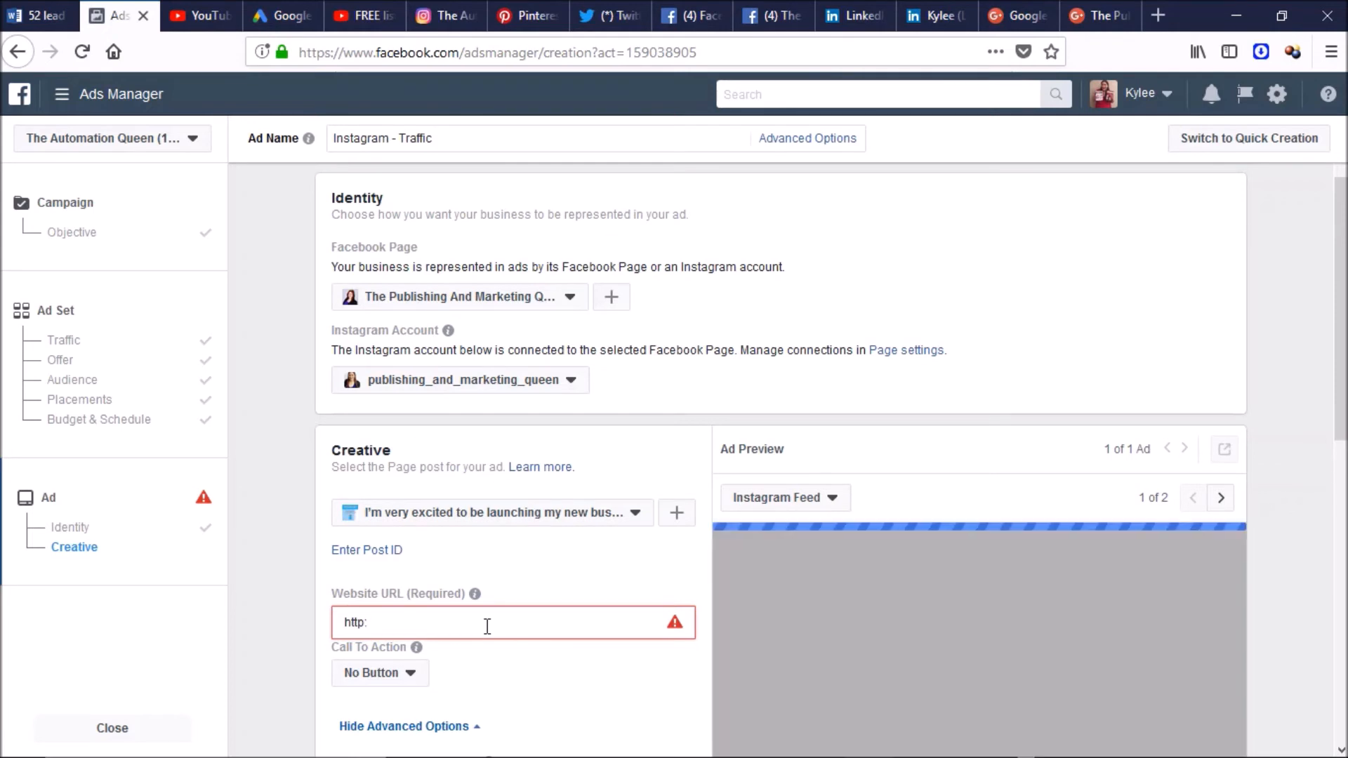
{"action": "key", "text": "BackSpace"}
{"action": "type", "text": "s"}
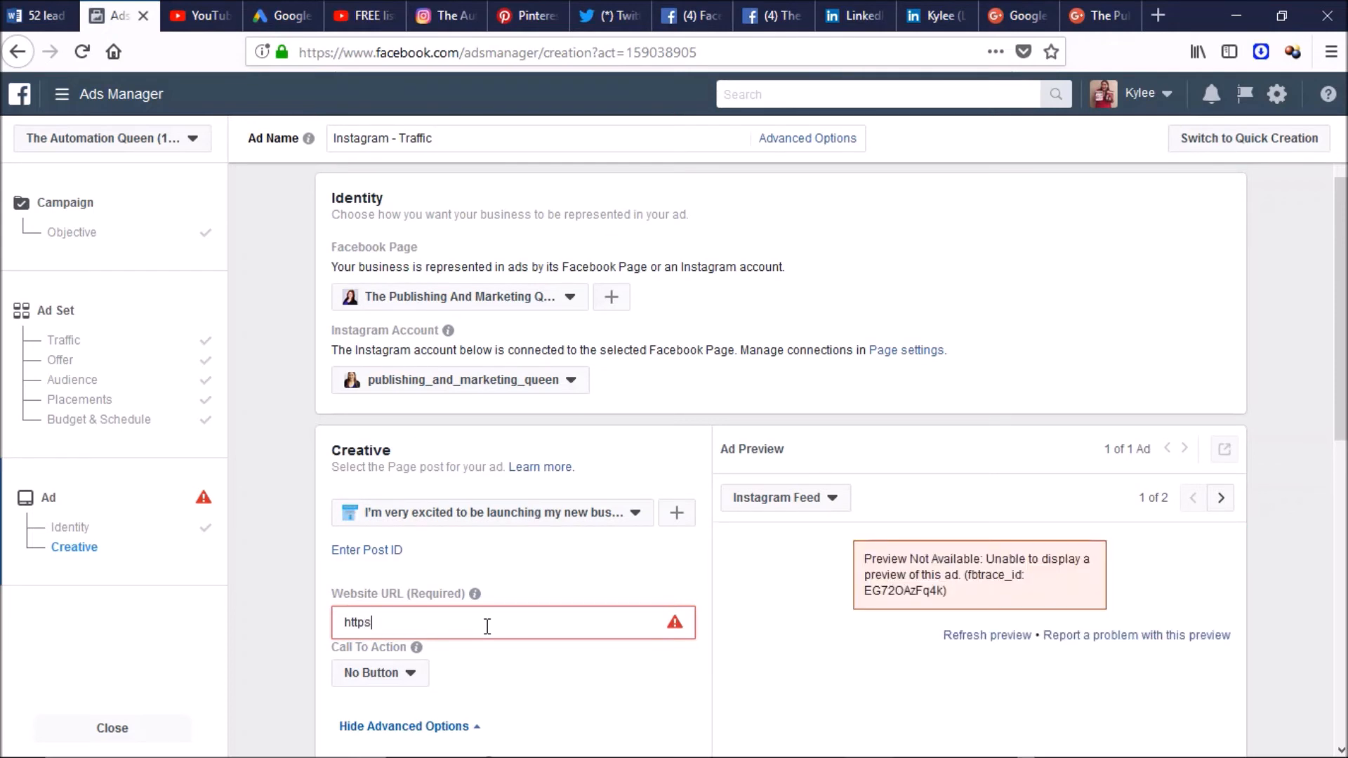
{"action": "type", "text": "://www.t"}
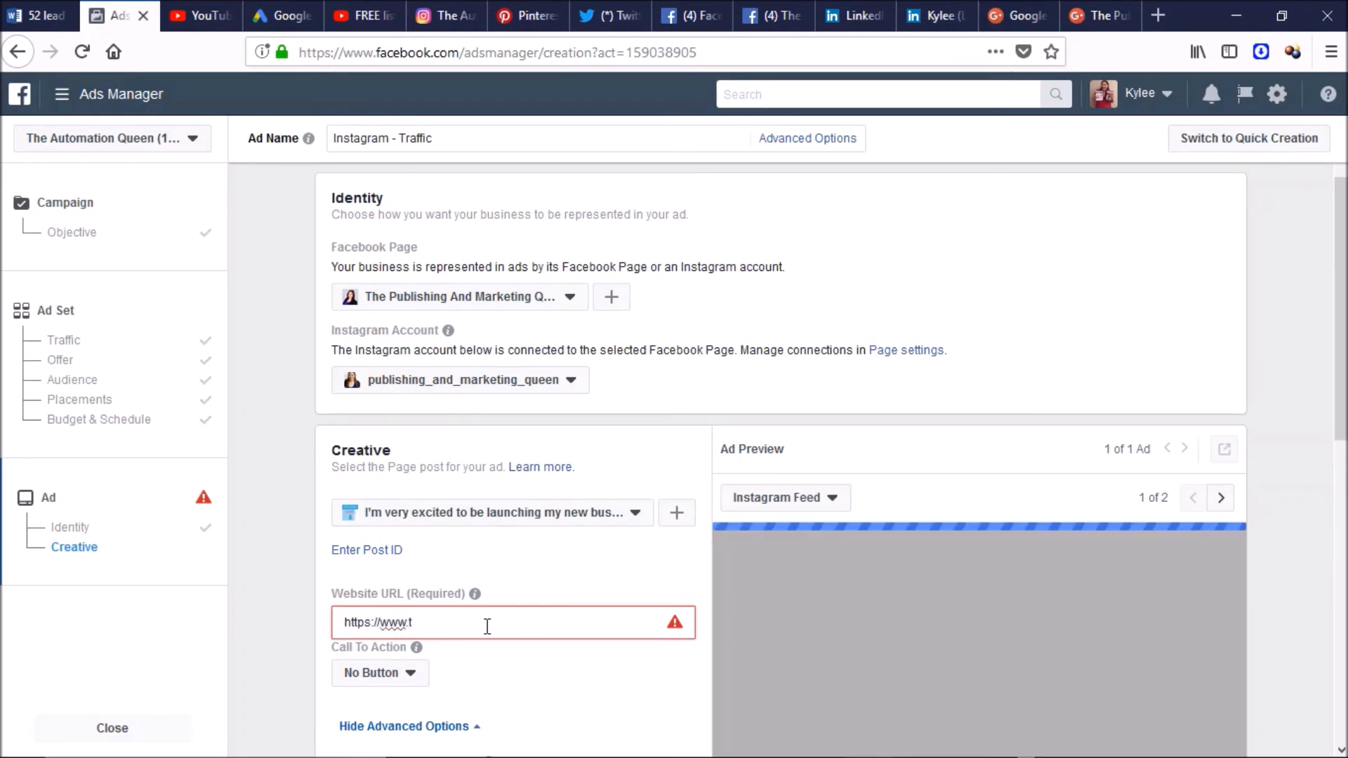
{"action": "type", "text": "heautomationqueen.online"}
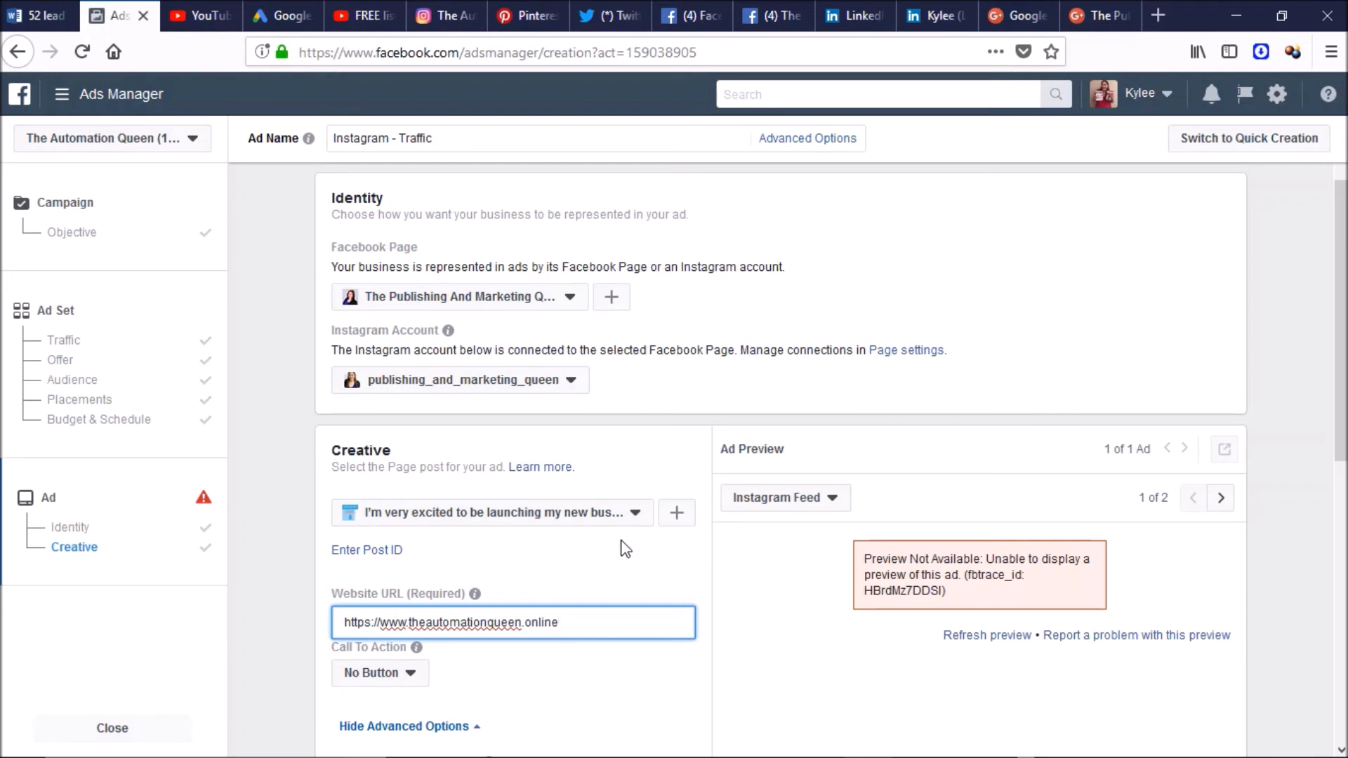
Try again to confirm the ad with the re-entered website URL and check the error reported below its conversion tracking settings
{"action": "scroll", "coordinate": [763, 625], "scroll_direction": "down", "scroll_amount": 3}
{"action": "scroll", "coordinate": [831, 460], "scroll_direction": "down", "scroll_amount": 2}
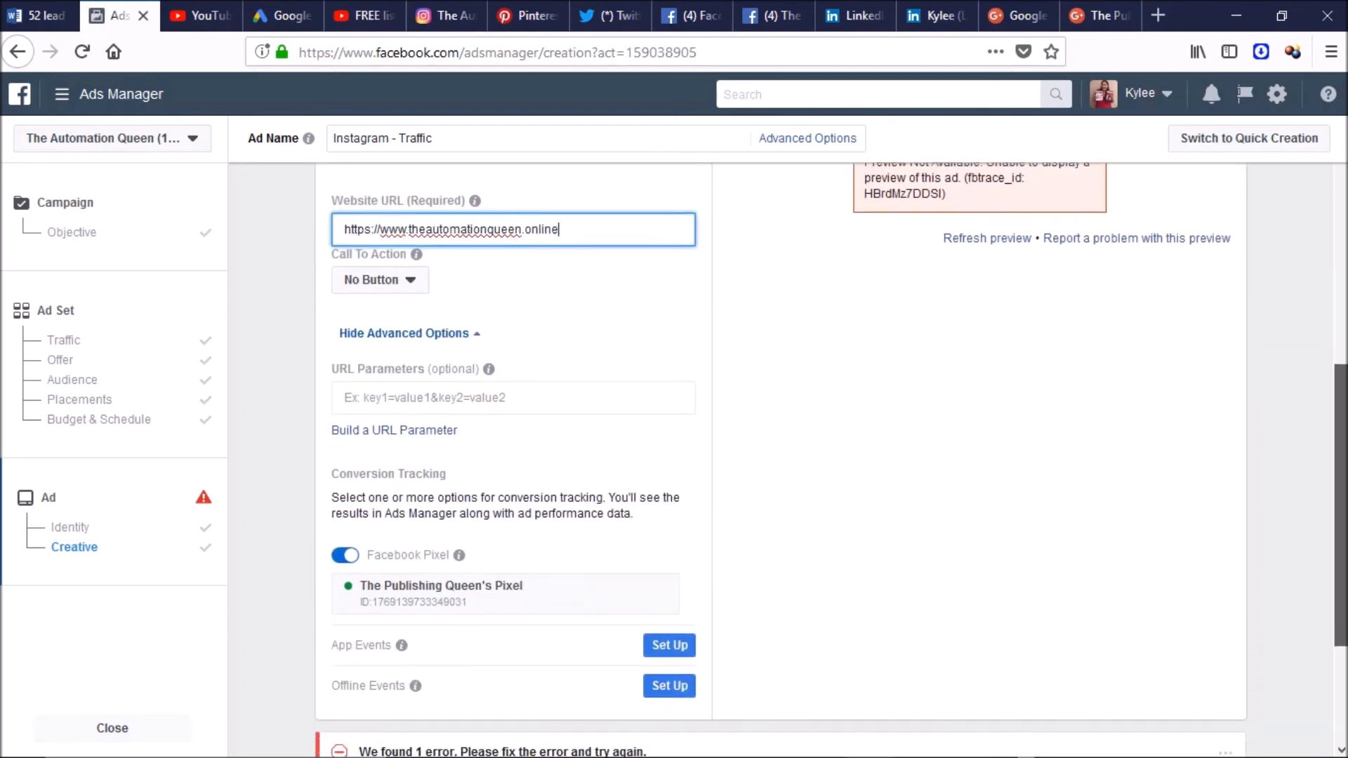
{"action": "scroll", "coordinate": [831, 460], "scroll_direction": "down", "scroll_amount": 3}
{"action": "left_click_drag", "start_coordinate": [1341, 674], "coordinate": [1341, 691]}
{"action": "left_click", "coordinate": [1204, 640]}
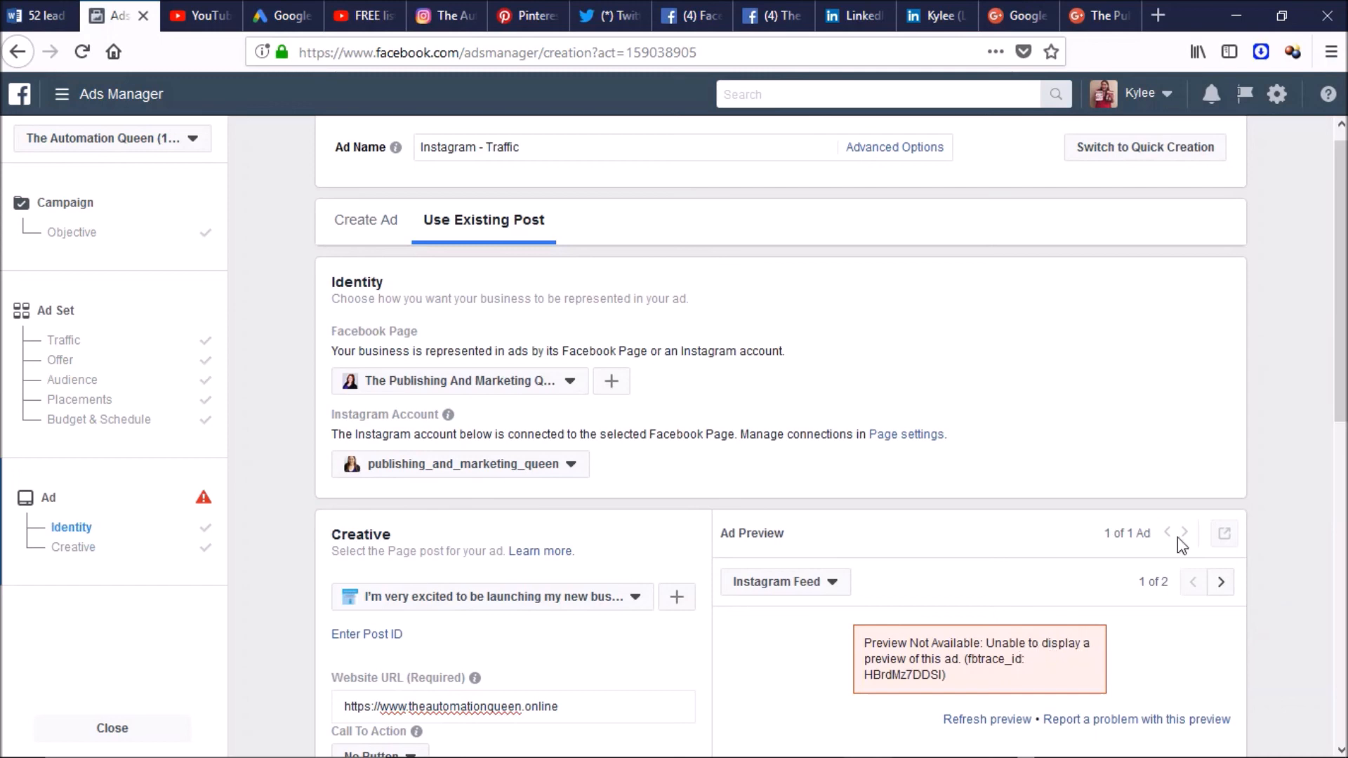
{"action": "left_click_drag", "start_coordinate": [1342, 358], "coordinate": [1342, 678]}
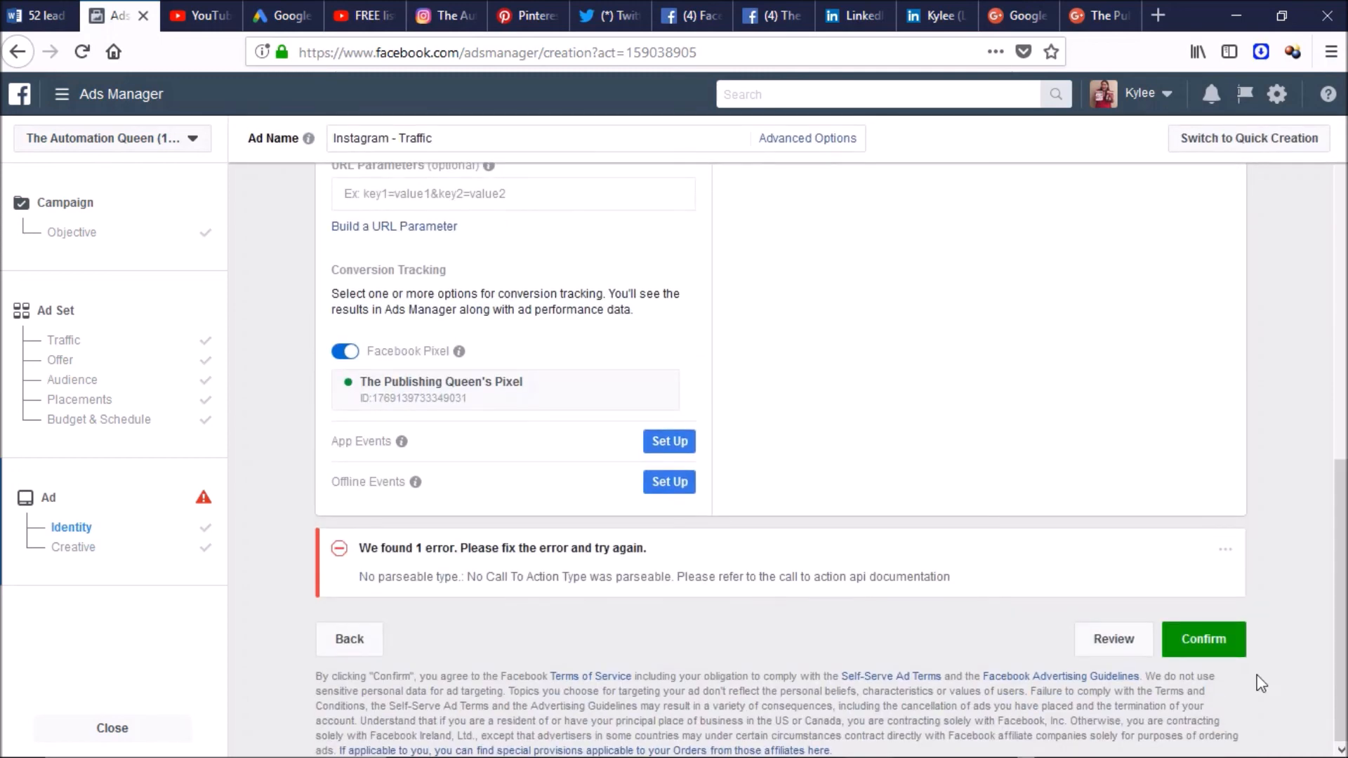